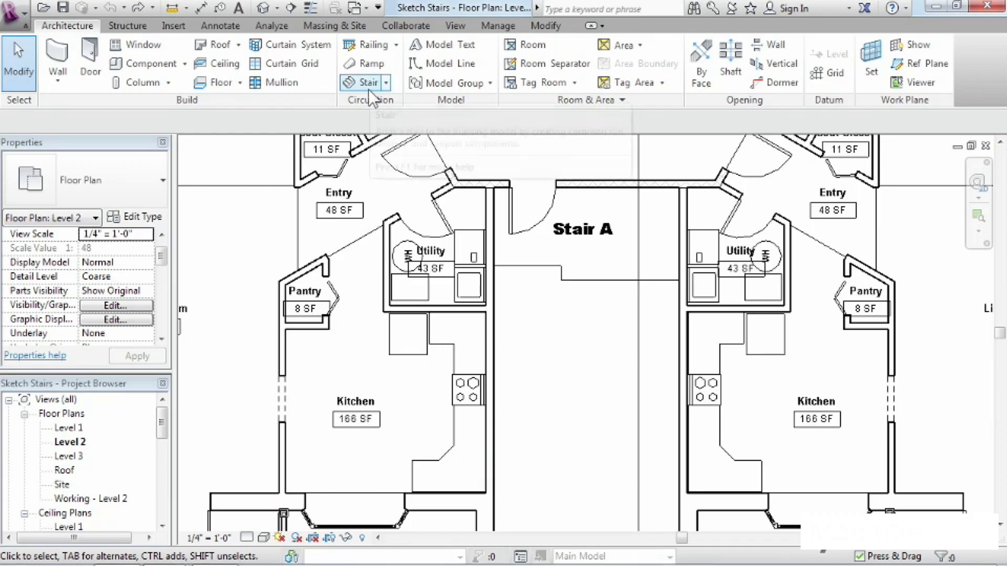
- Start a Stair by Sketch on Level 2, review its type parameters, and set the stair width to 4' 0"
{"action": "left_click", "coordinate": [386, 83]}
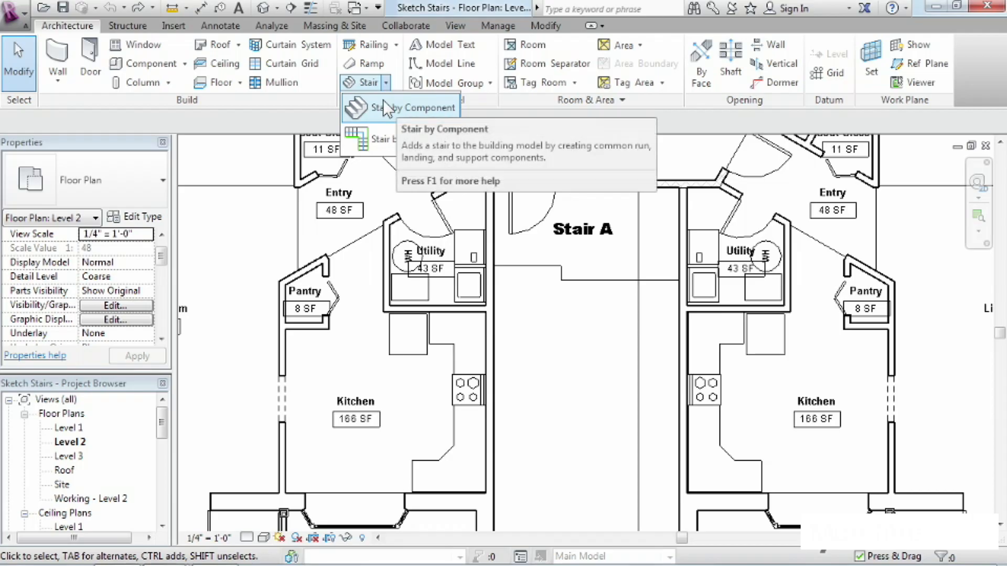
{"action": "left_click", "coordinate": [379, 141]}
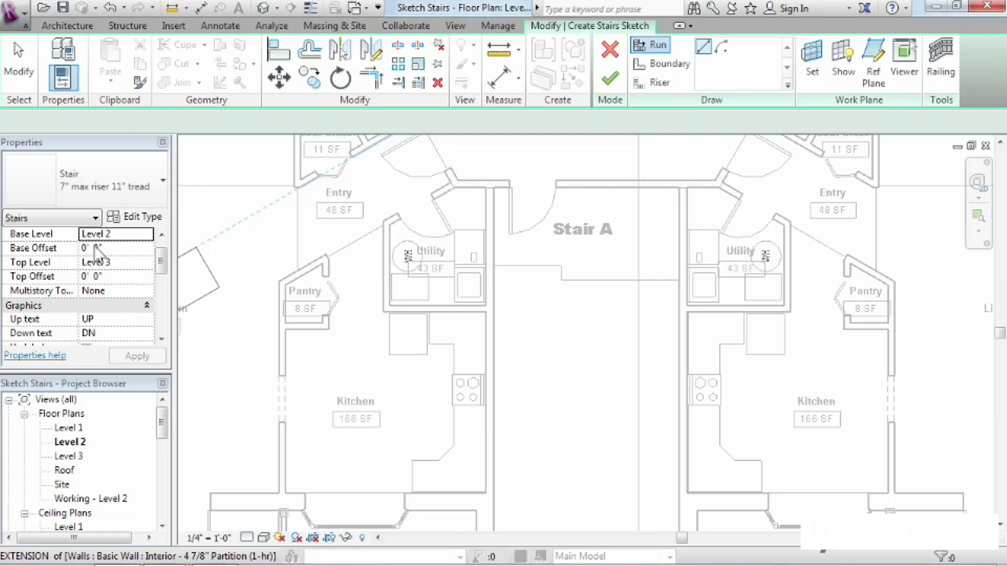
{"action": "left_click_drag", "start_coordinate": [165, 262], "coordinate": [166, 297]}
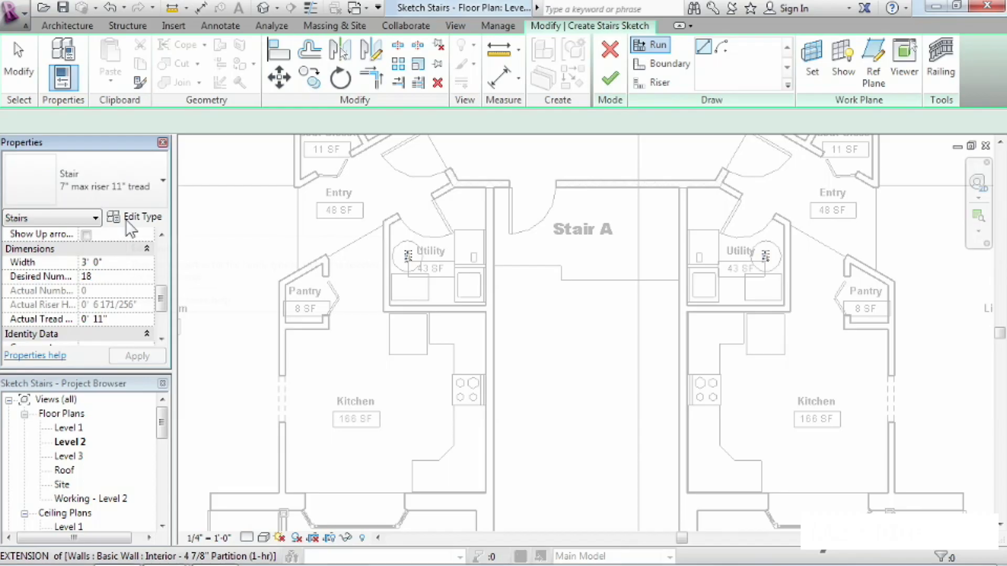
{"action": "left_click", "coordinate": [128, 218]}
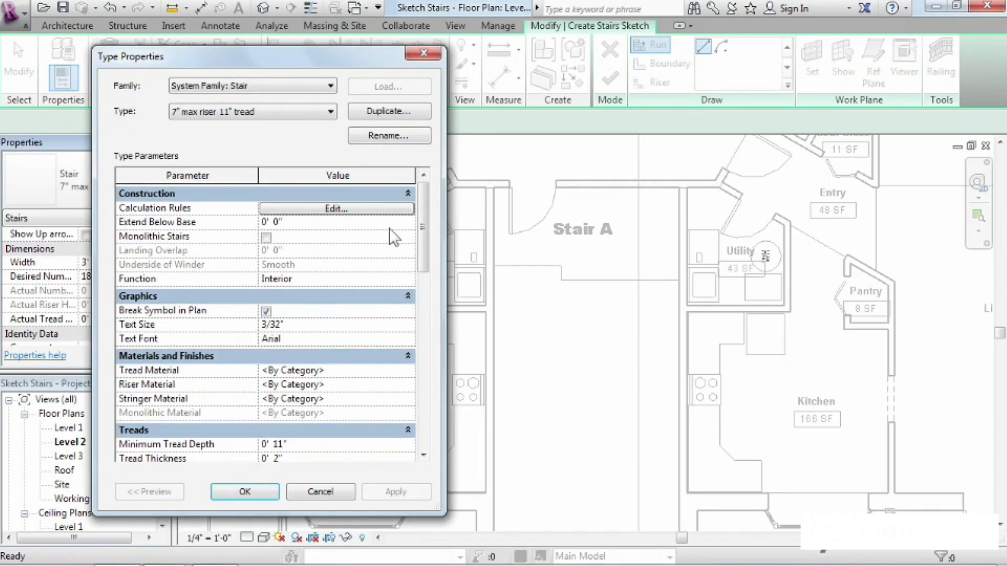
{"action": "scroll", "coordinate": [390, 228], "scroll_direction": "down", "scroll_amount": 5}
{"action": "left_click", "coordinate": [332, 489]}
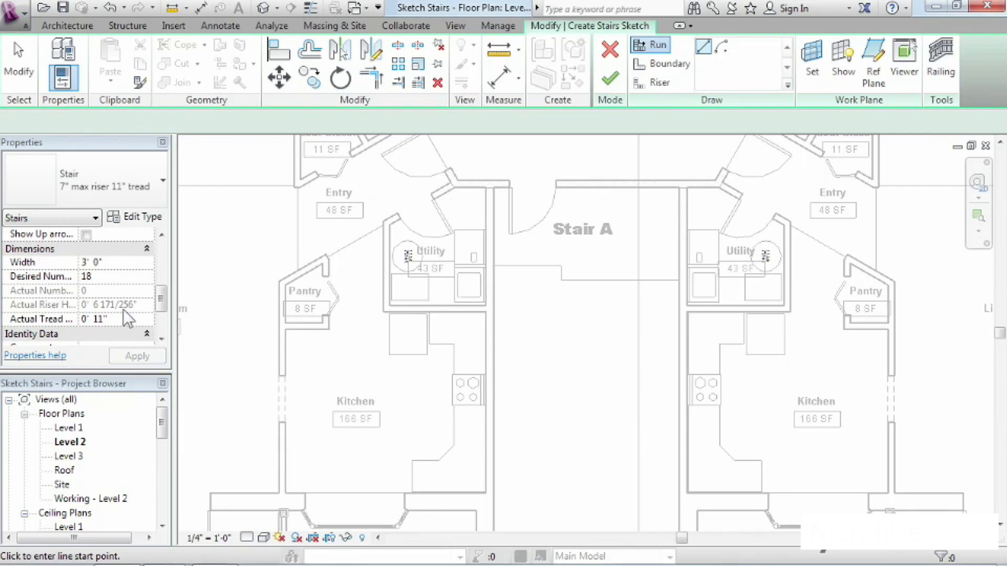
{"action": "left_click", "coordinate": [100, 277]}
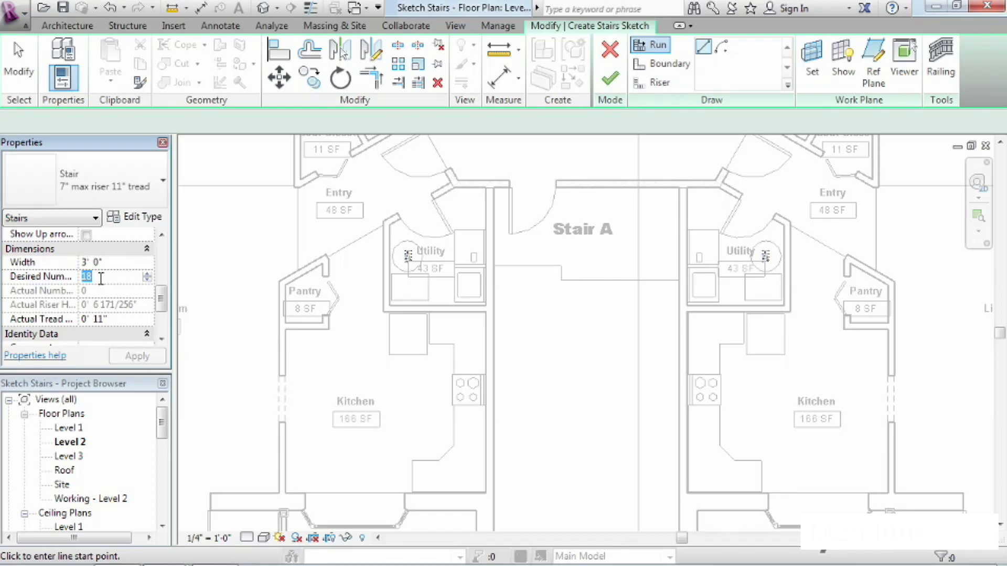
{"action": "left_click", "coordinate": [115, 267]}
{"action": "type", "text": "4' 0\""}
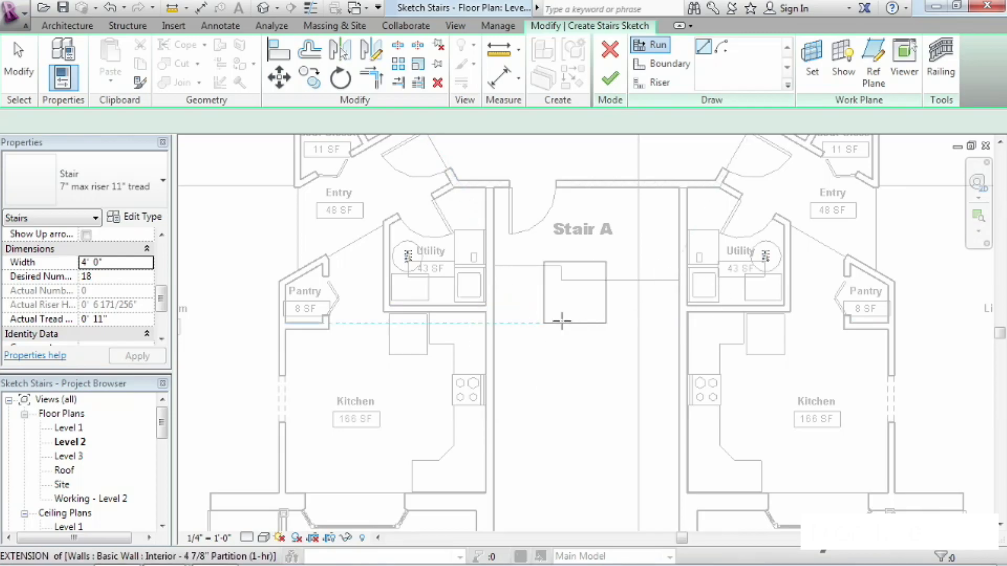
- Draw two parallel 9-riser runs in the Stair A shaft, descending the plan on the left and returning on the right, to form a U-shaped stair
{"action": "left_click", "coordinate": [543, 330]}
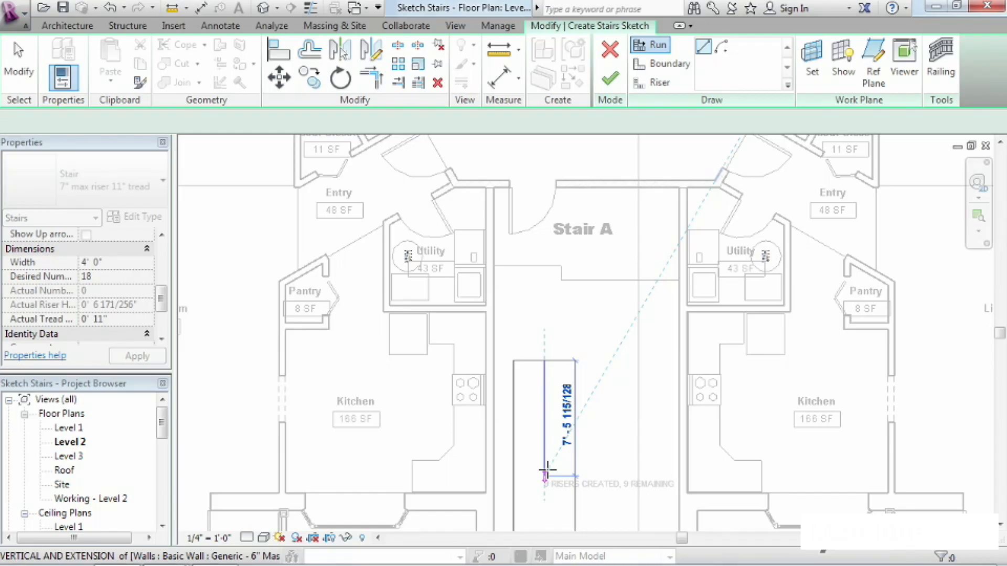
{"action": "left_click", "coordinate": [546, 468]}
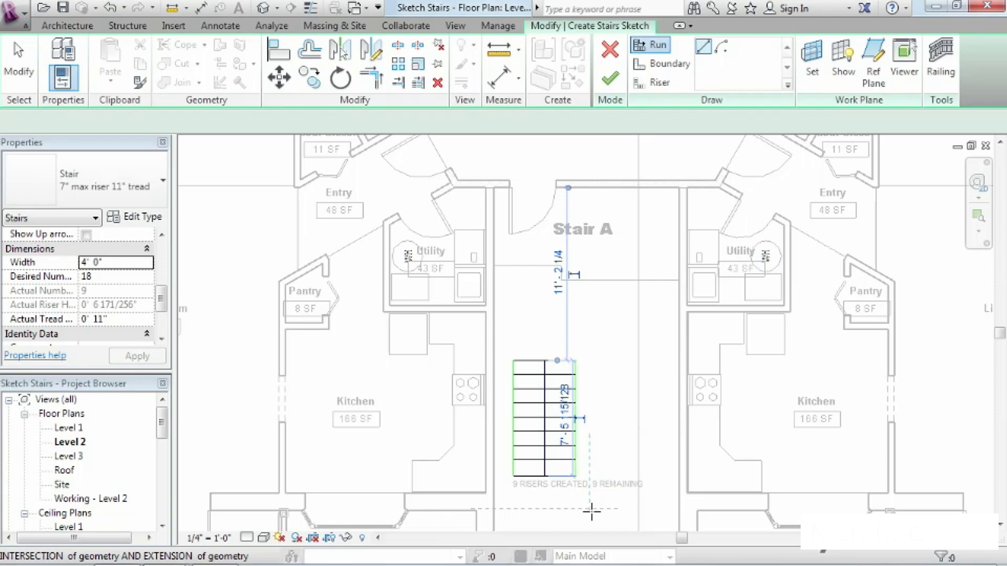
{"action": "left_click", "coordinate": [636, 478]}
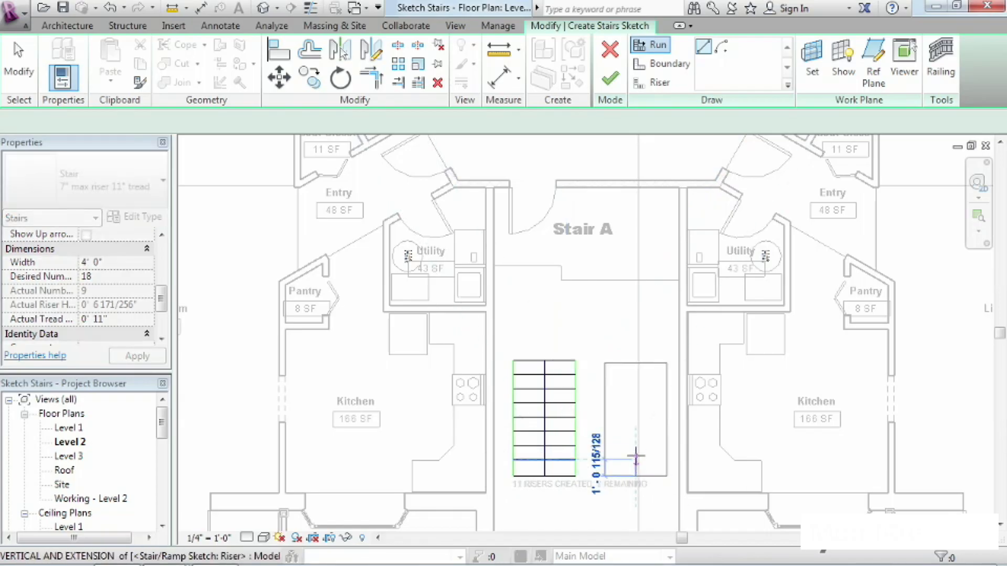
{"action": "left_click", "coordinate": [636, 346]}
- Move the entire stair sketch up the plan so the top of the left run meets the existing floor edge
{"action": "middle_click_drag", "start_coordinate": [667, 434], "coordinate": [734, 441]}
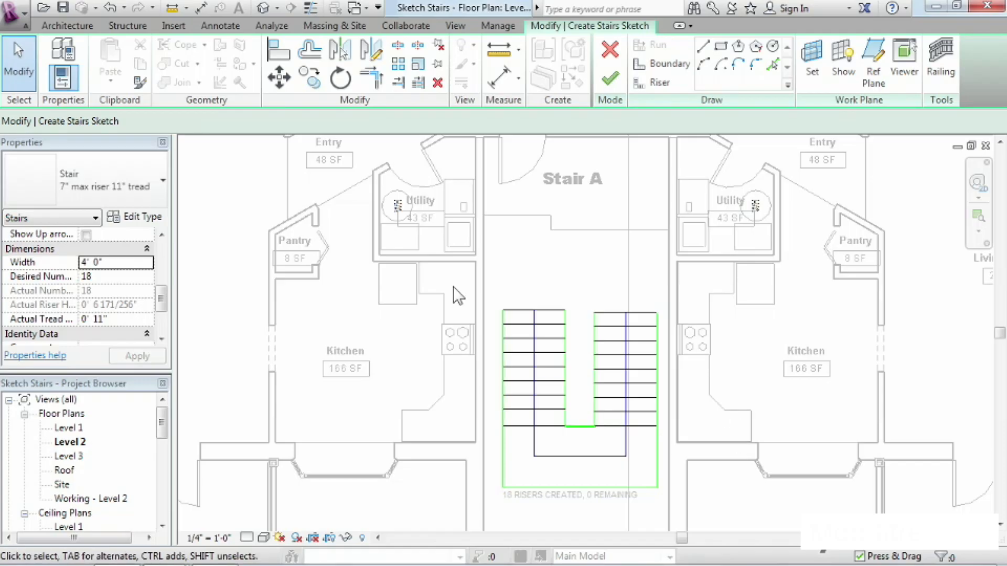
{"action": "left_click_drag", "start_coordinate": [455, 282], "coordinate": [725, 509]}
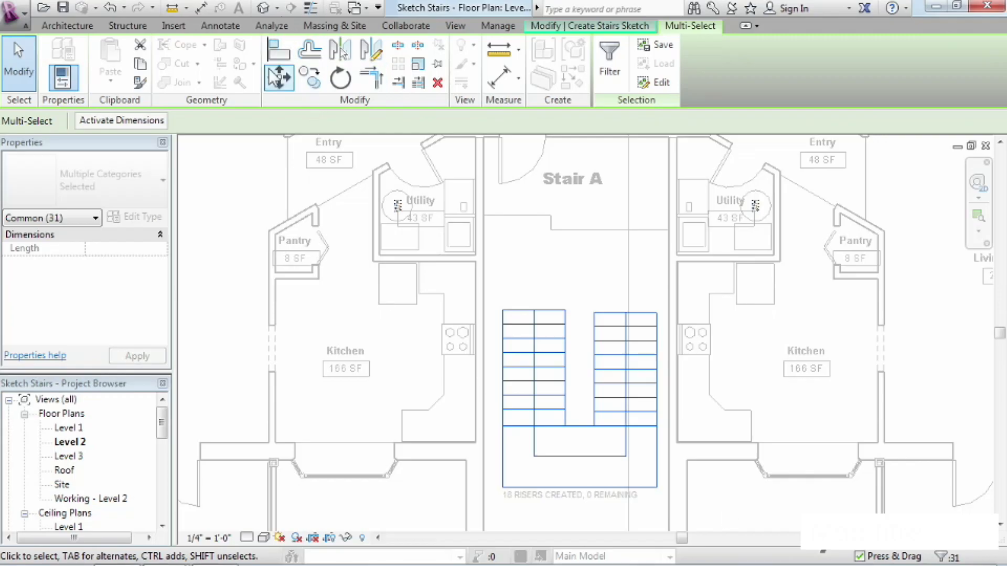
{"action": "left_click", "coordinate": [276, 82]}
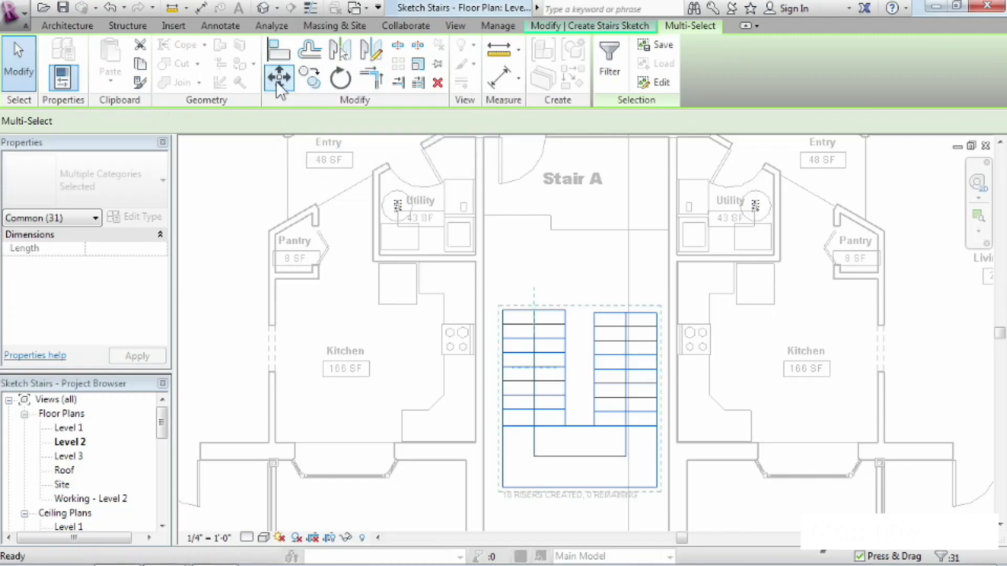
{"action": "left_click", "coordinate": [565, 309]}
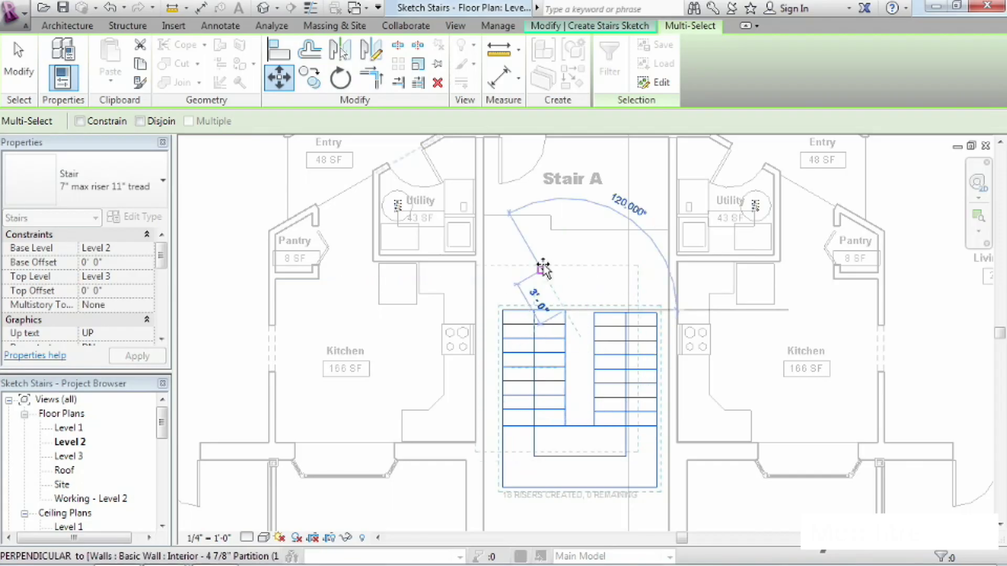
{"action": "left_click", "coordinate": [549, 215]}
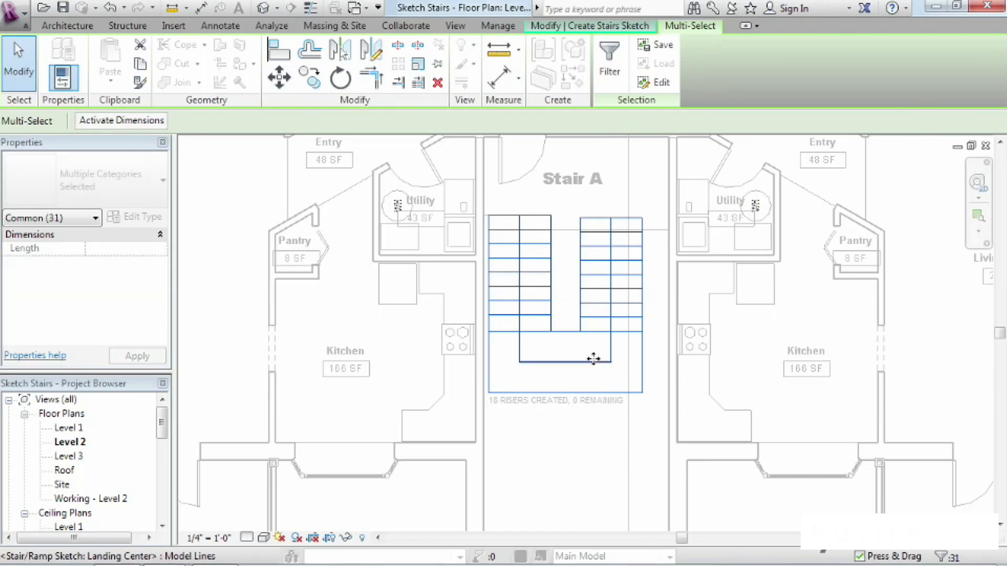
{"action": "left_click", "coordinate": [571, 199]}
- Select the whole right run and set its distance from the shaft's right wall to 4"
{"action": "left_click_drag", "start_coordinate": [572, 202], "coordinate": [657, 436]}
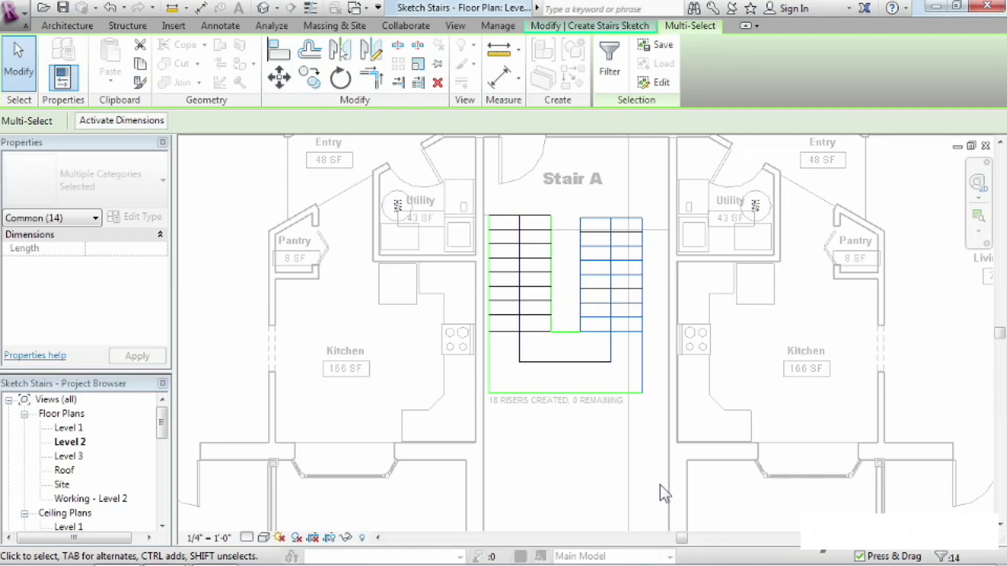
{"action": "left_click", "coordinate": [116, 127]}
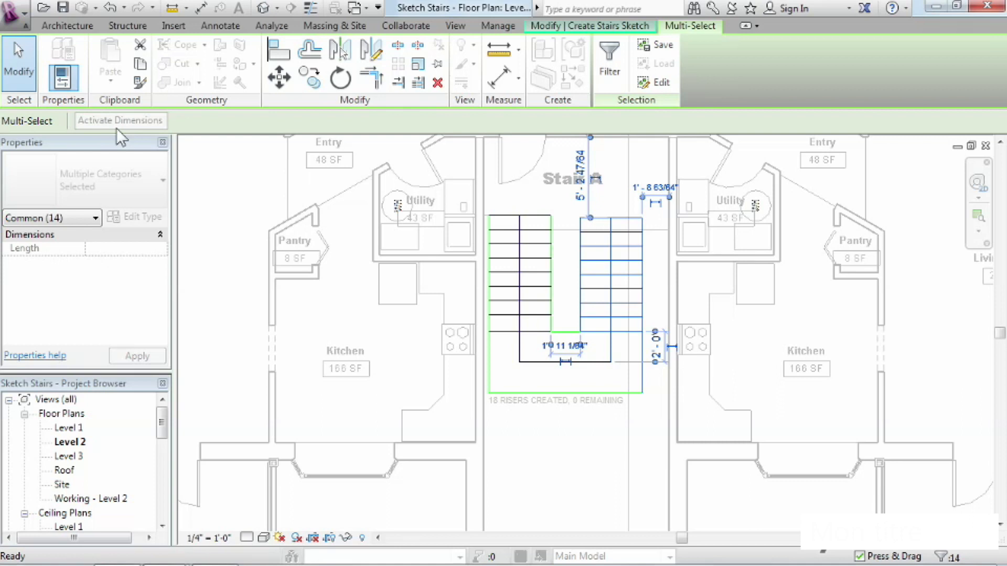
{"action": "left_click", "coordinate": [662, 188]}
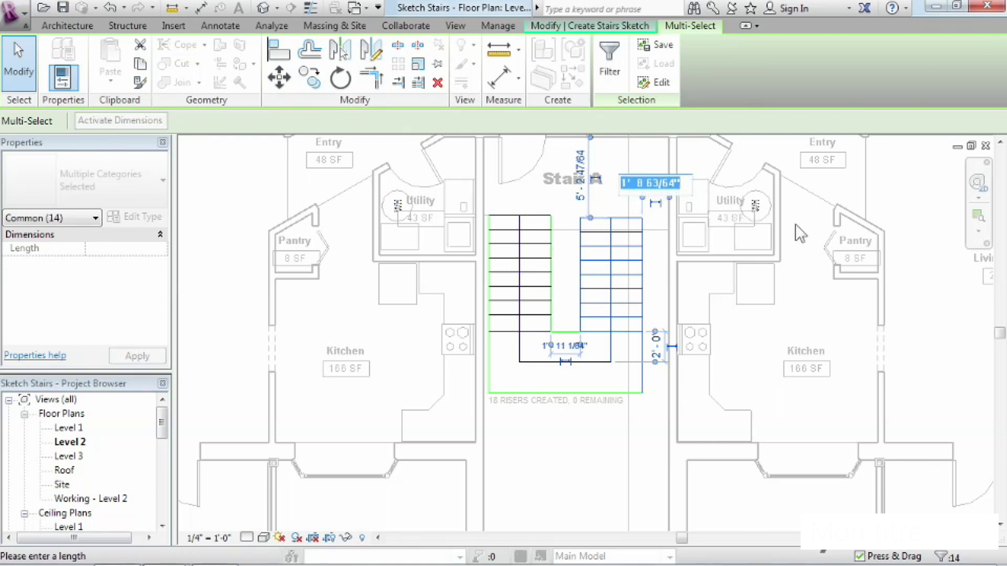
{"action": "type", "text": "4"}
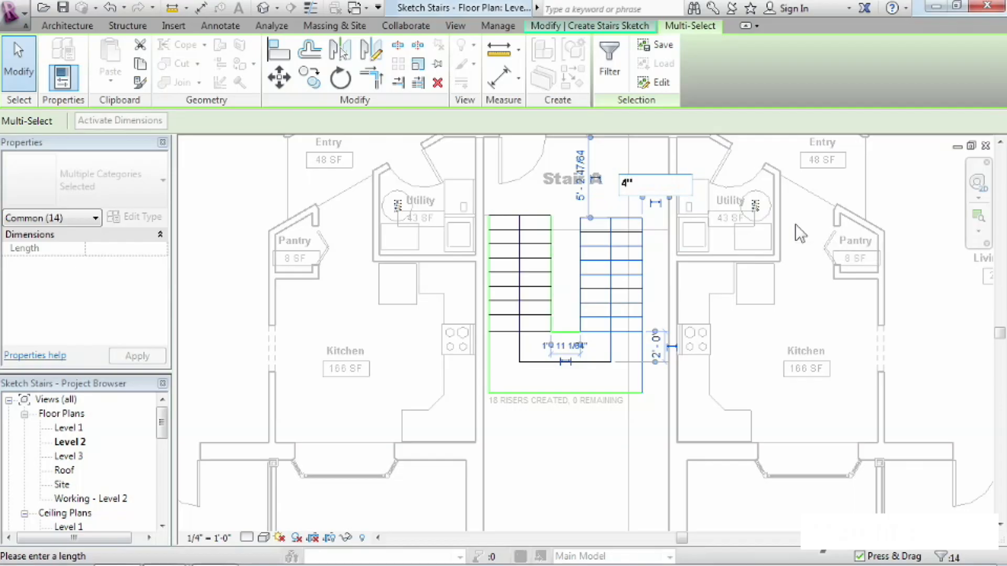
{"action": "key", "text": "Return"}
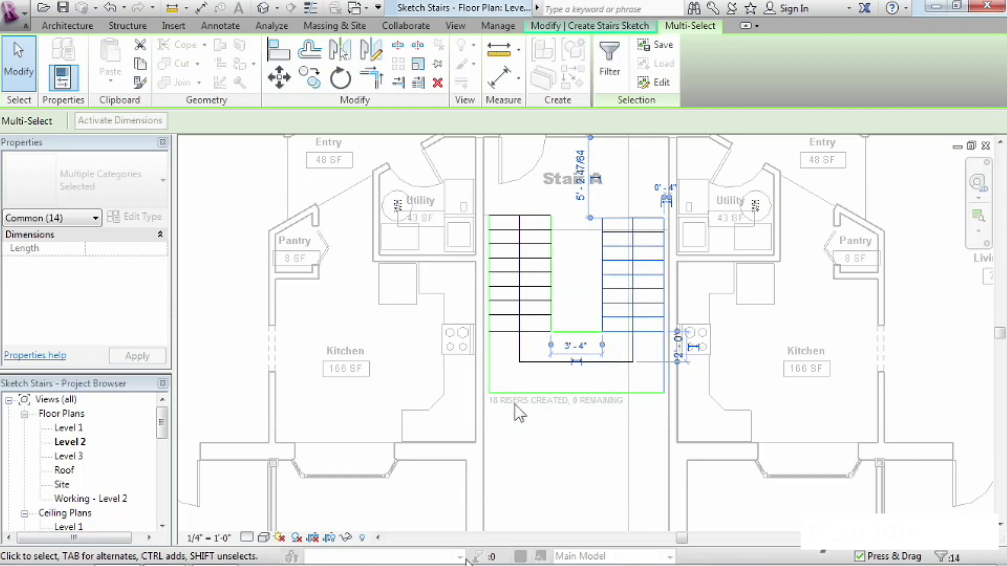
- Measure the outer landing boundary from the last riser of the left run and set the landing depth to 5'
{"action": "left_click", "coordinate": [525, 394]}
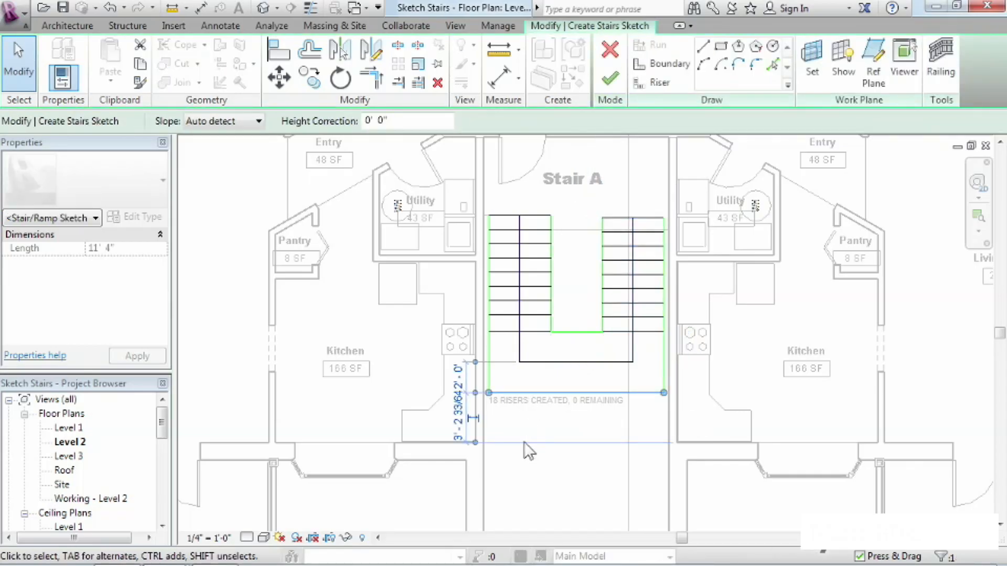
{"action": "left_click_drag", "start_coordinate": [509, 355], "coordinate": [571, 335]}
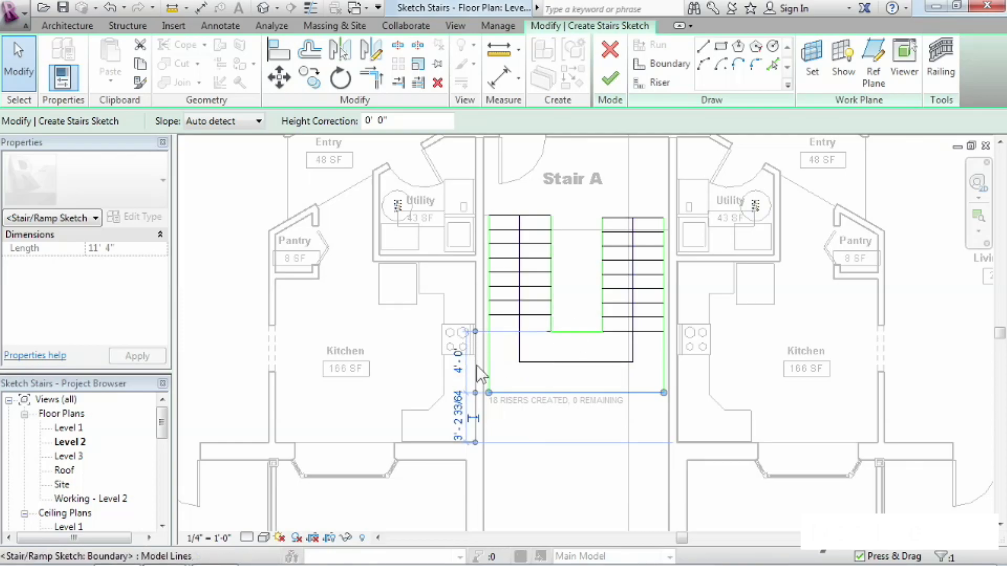
{"action": "left_click", "coordinate": [458, 361]}
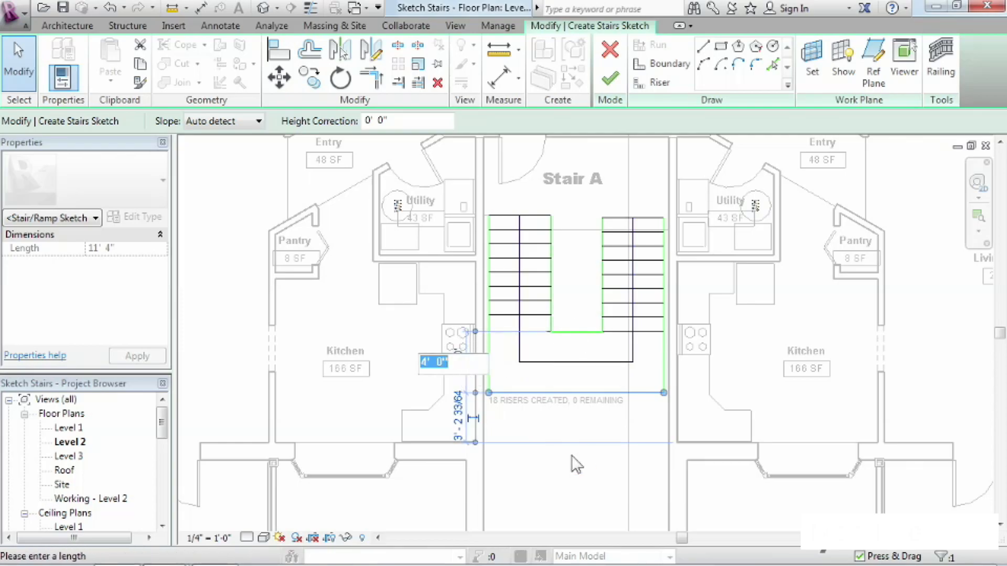
{"action": "type", "text": "5"}
{"action": "key", "text": "Return"}
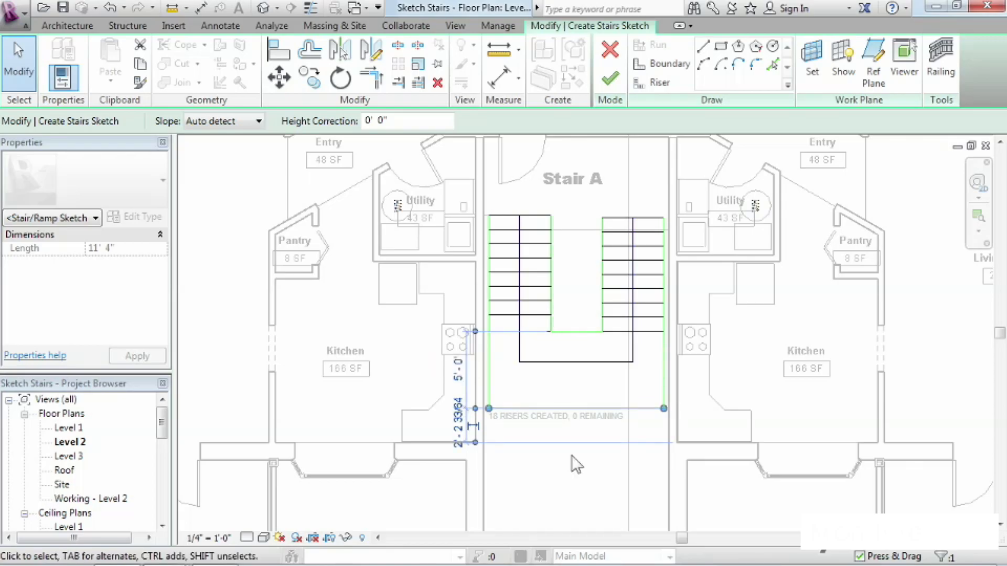
{"action": "left_click", "coordinate": [557, 452]}
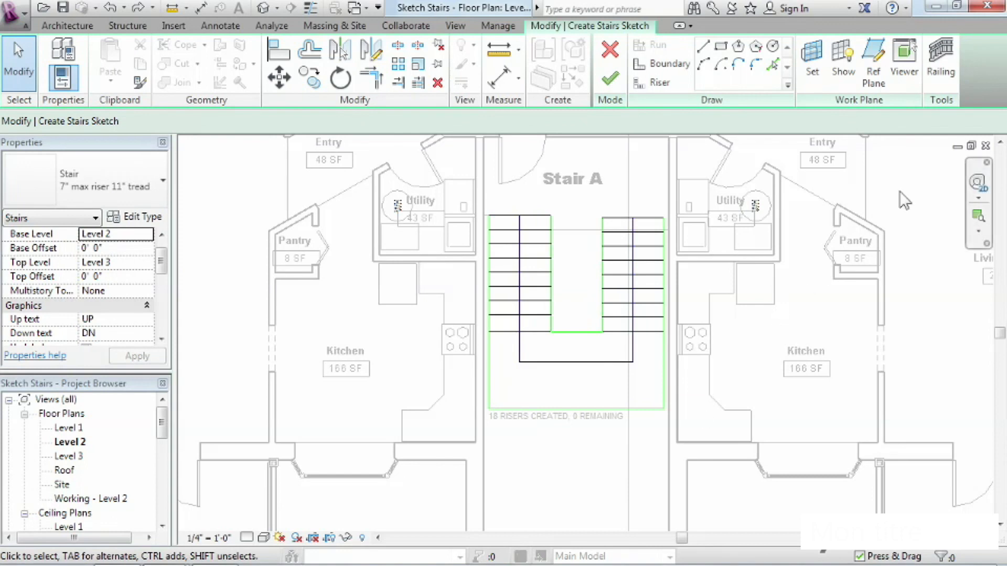
- Assign the Guardrail - Pipe railing positioned on the stringer and finish the stair sketch
{"action": "left_click", "coordinate": [942, 84]}
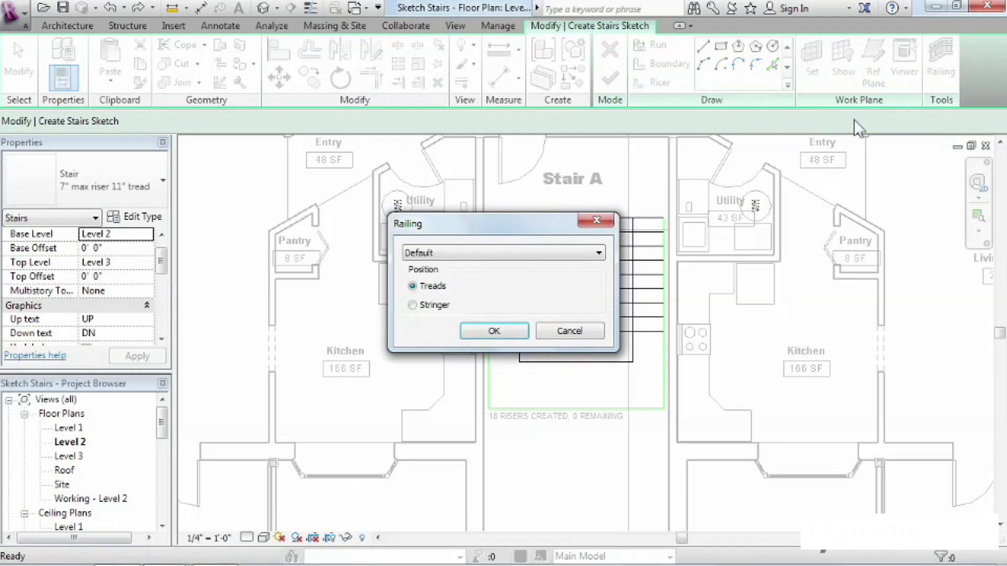
{"action": "left_click_drag", "start_coordinate": [504, 228], "coordinate": [343, 196]}
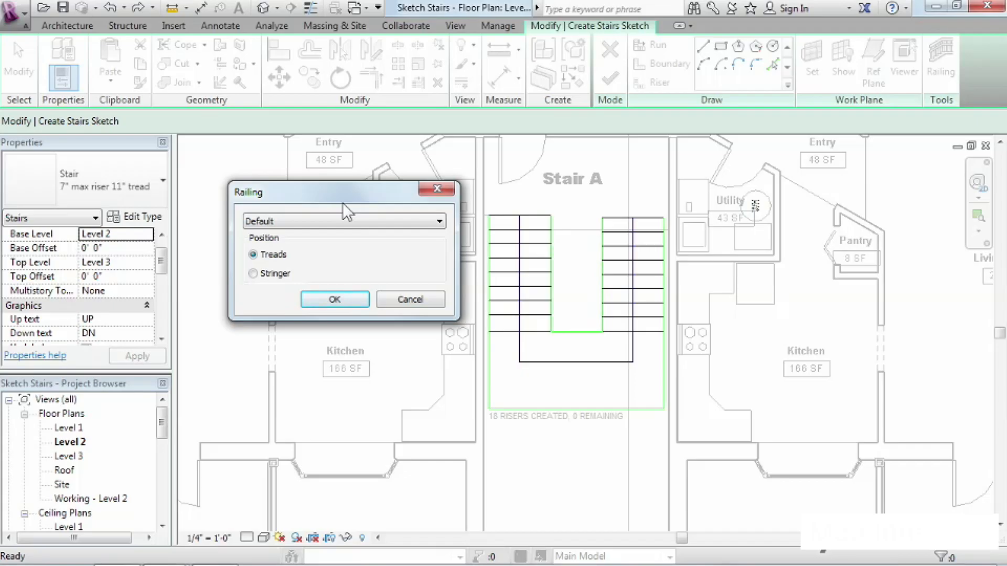
{"action": "left_click", "coordinate": [307, 222]}
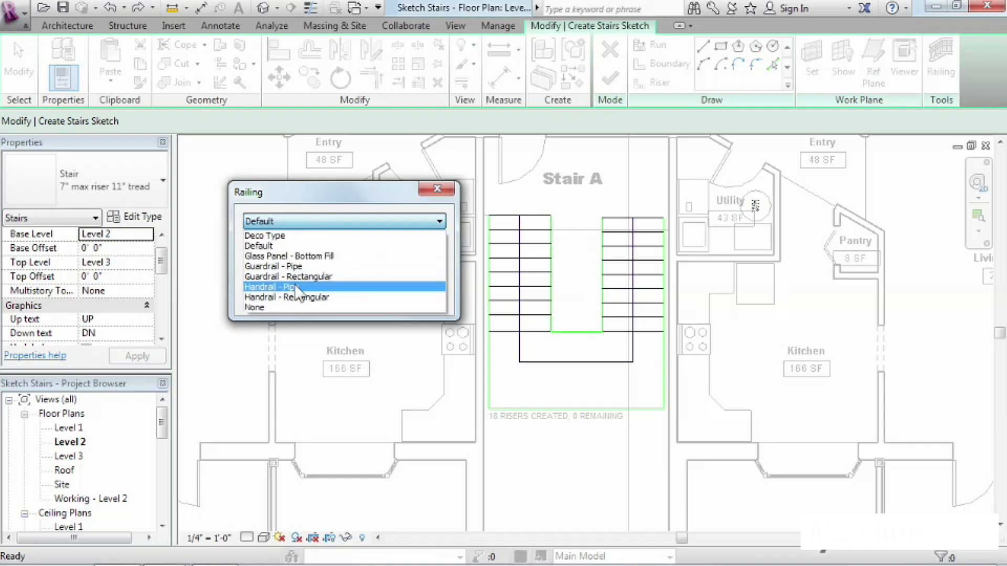
{"action": "left_click", "coordinate": [265, 269]}
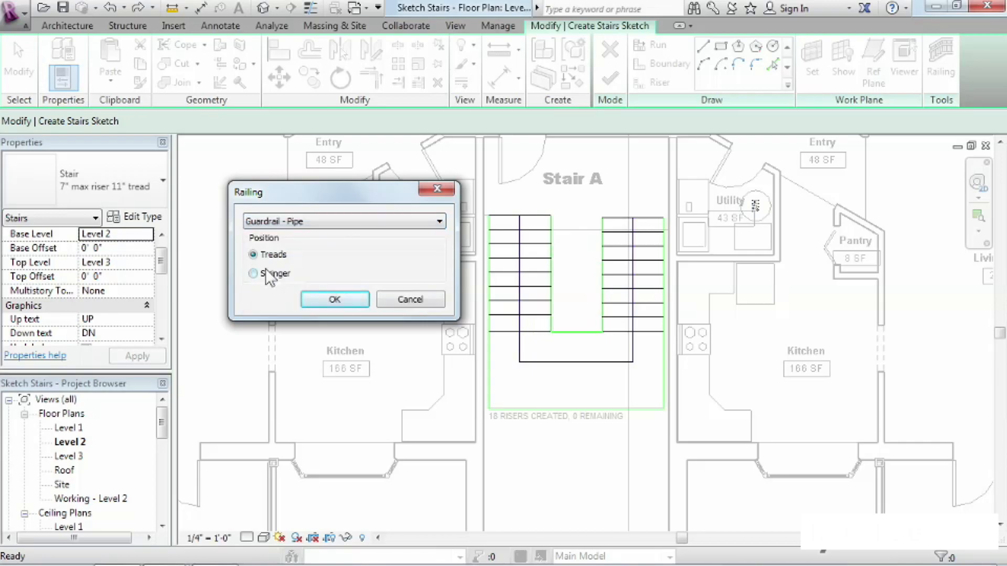
{"action": "left_click", "coordinate": [254, 273]}
{"action": "left_click", "coordinate": [317, 299]}
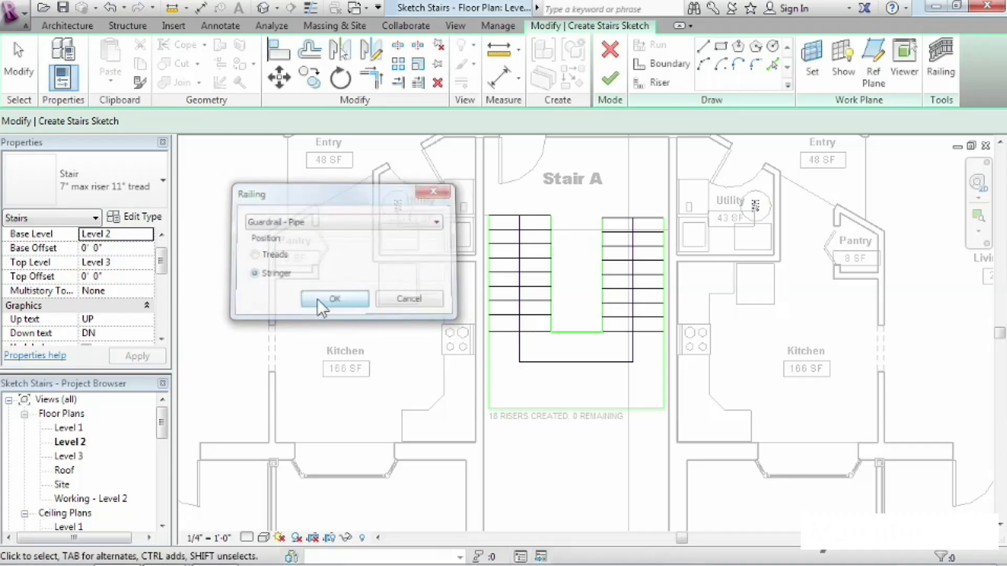
{"action": "left_click", "coordinate": [610, 79]}
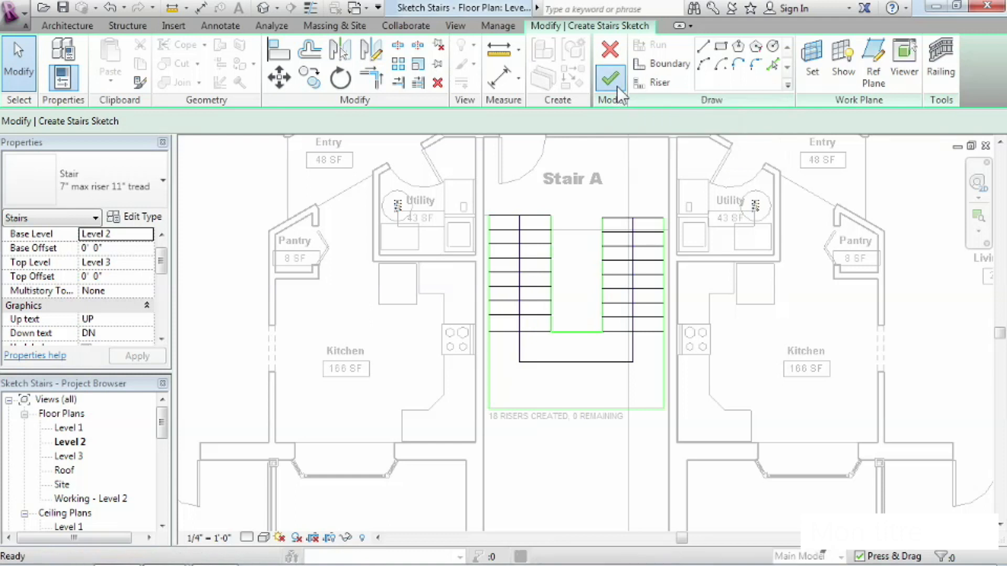
{"action": "key", "text": "Escape"}
- Open the Section 1 view and examine the new stair and its railings between the floors
{"action": "left_click_drag", "start_coordinate": [165, 430], "coordinate": [170, 485]}
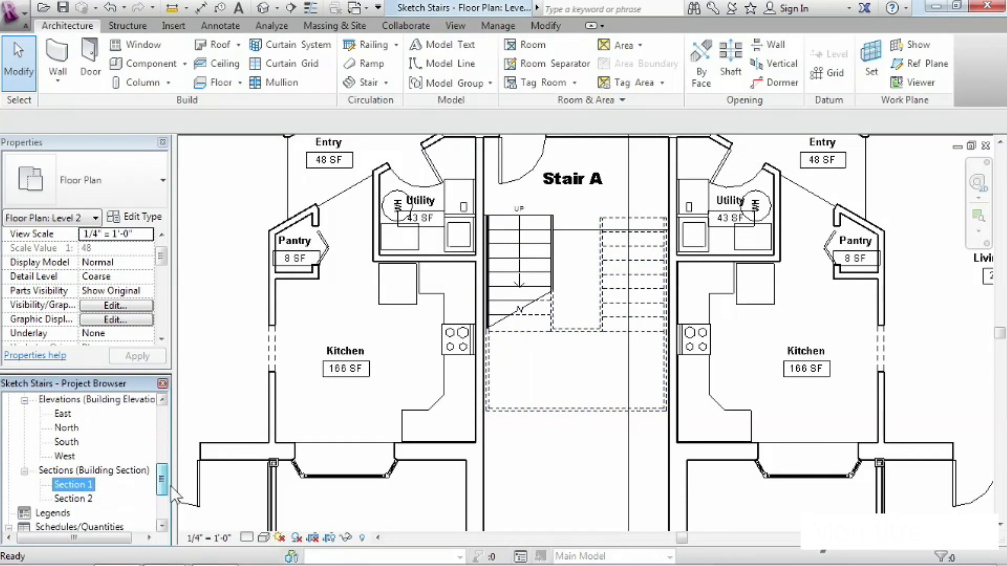
{"action": "left_click", "coordinate": [84, 484]}
{"action": "double_click", "coordinate": [61, 483]}
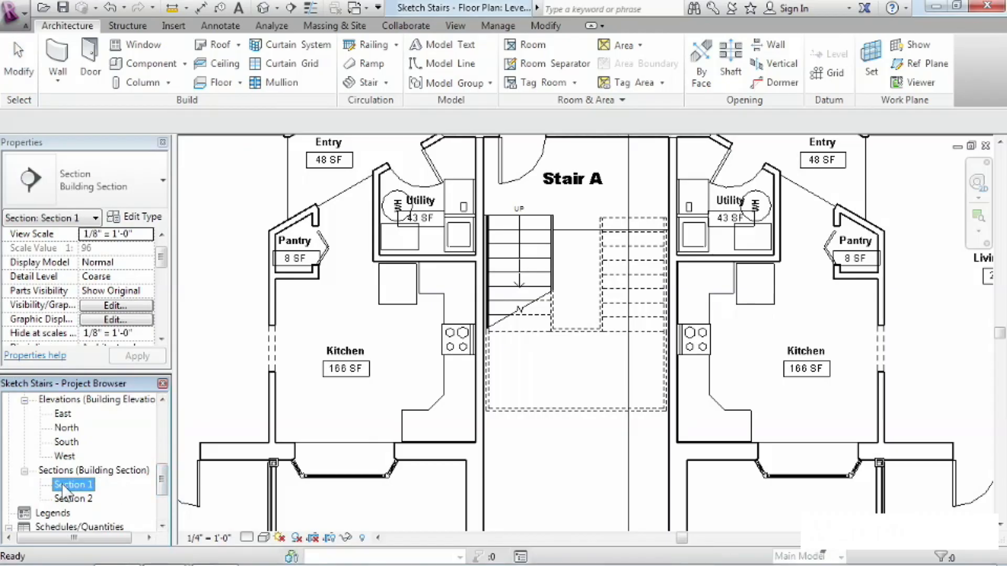
{"action": "left_click", "coordinate": [977, 215]}
{"action": "left_click_drag", "start_coordinate": [441, 304], "coordinate": [550, 396]}
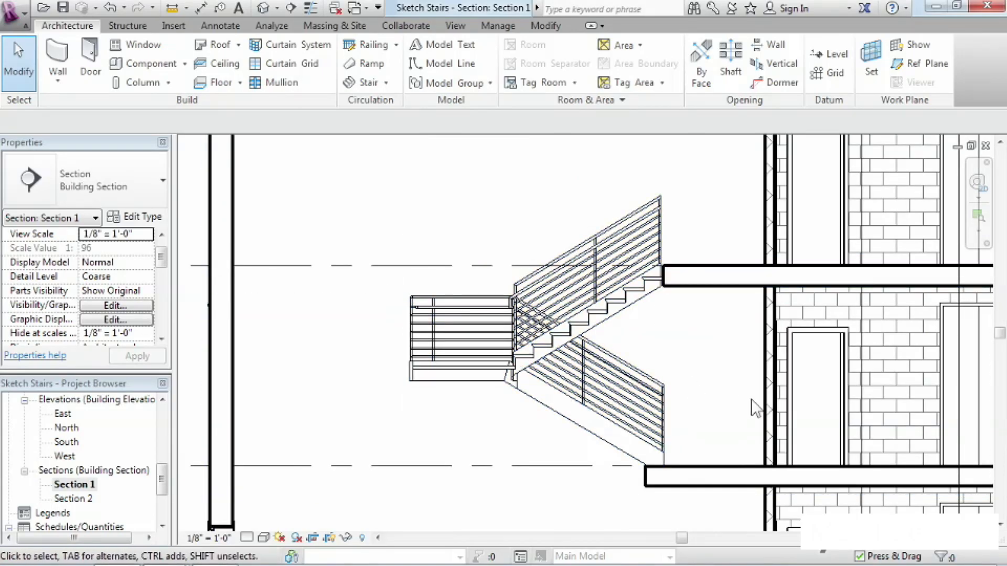
{"action": "middle_click_drag", "start_coordinate": [735, 395], "coordinate": [729, 245]}
- Open the Level 1 floor plan around the Front Lobby
{"action": "left_click_drag", "start_coordinate": [160, 482], "coordinate": [171, 411]}
{"action": "double_click", "coordinate": [70, 427]}
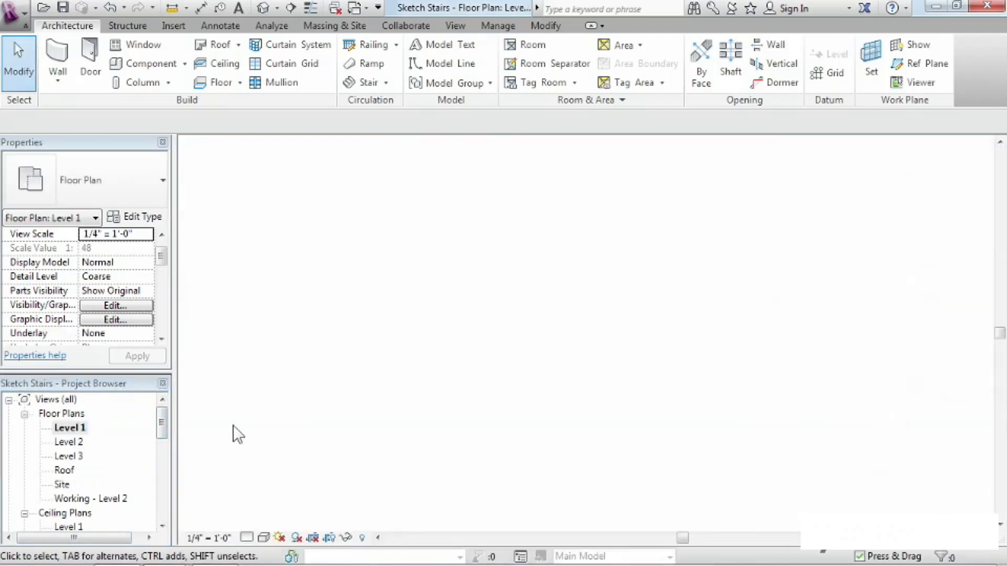
{"action": "scroll", "coordinate": [543, 352], "scroll_direction": "down", "scroll_amount": 1}
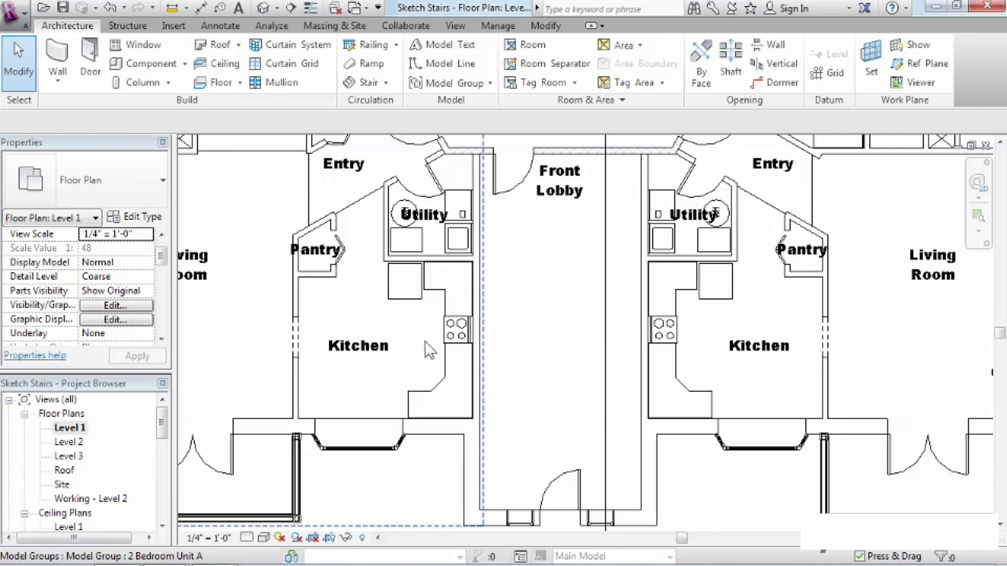
- Create a stair by sketch with one straight 18-riser run along the Front Lobby's left wall, going up away from the entrance door
{"action": "left_click", "coordinate": [386, 83]}
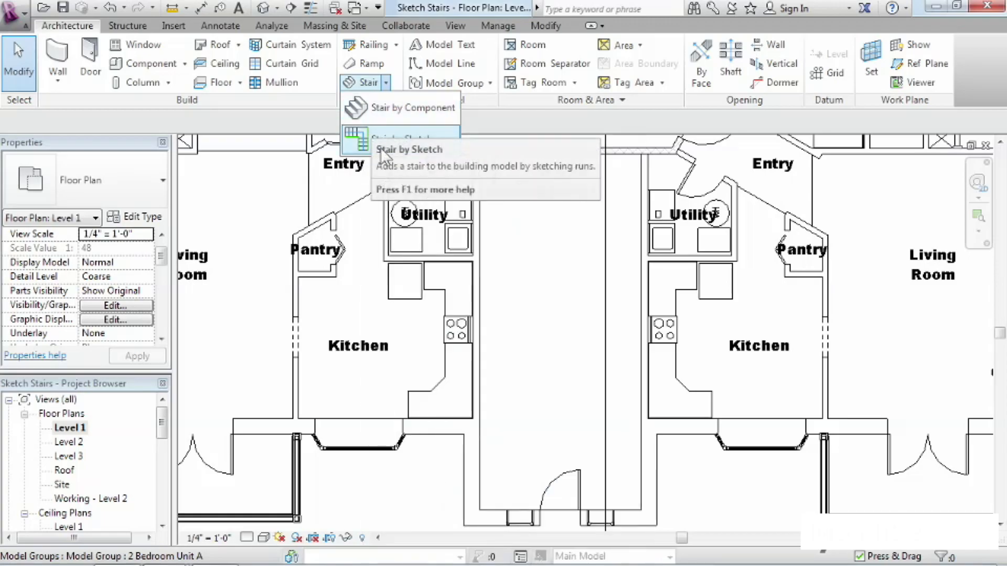
{"action": "left_click", "coordinate": [380, 147]}
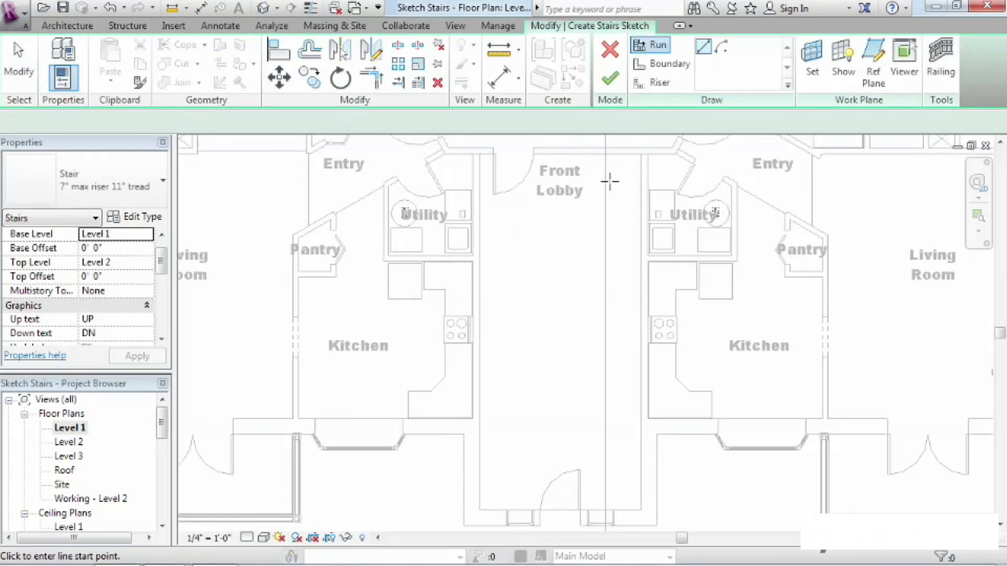
{"action": "scroll", "coordinate": [160, 263], "scroll_direction": "down", "scroll_amount": 4}
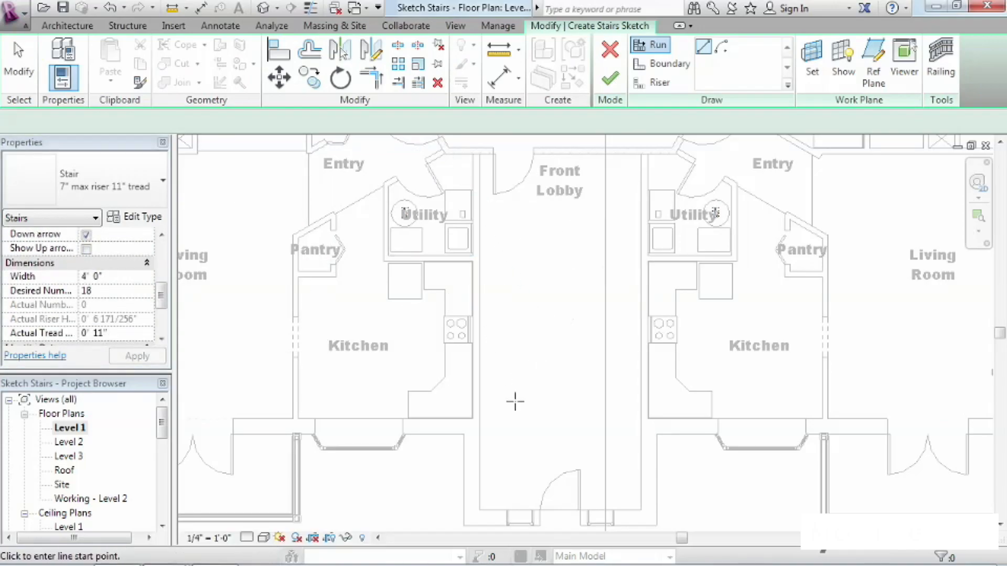
{"action": "left_click", "coordinate": [517, 446]}
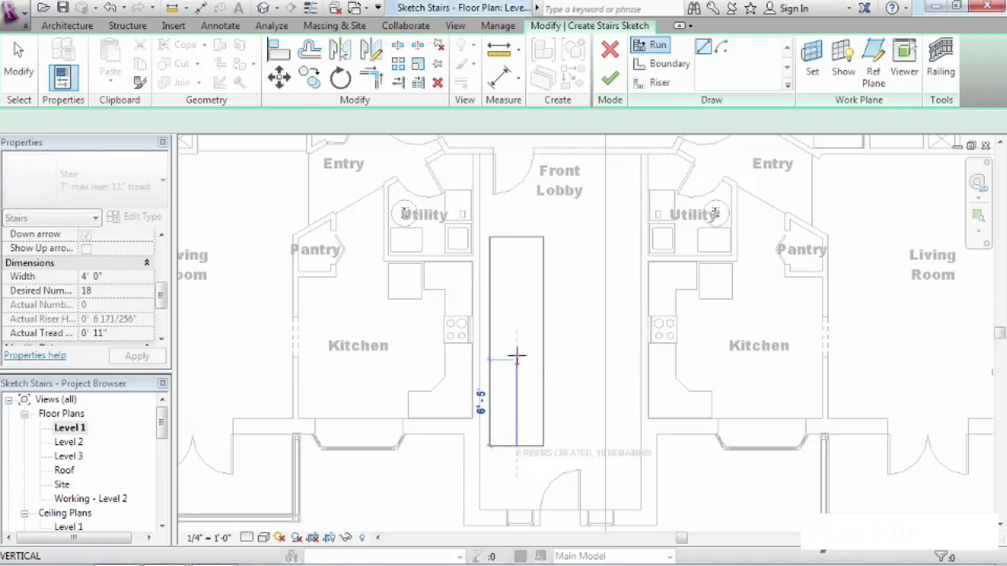
{"action": "left_click", "coordinate": [518, 219]}
{"action": "key", "text": "Escape"}
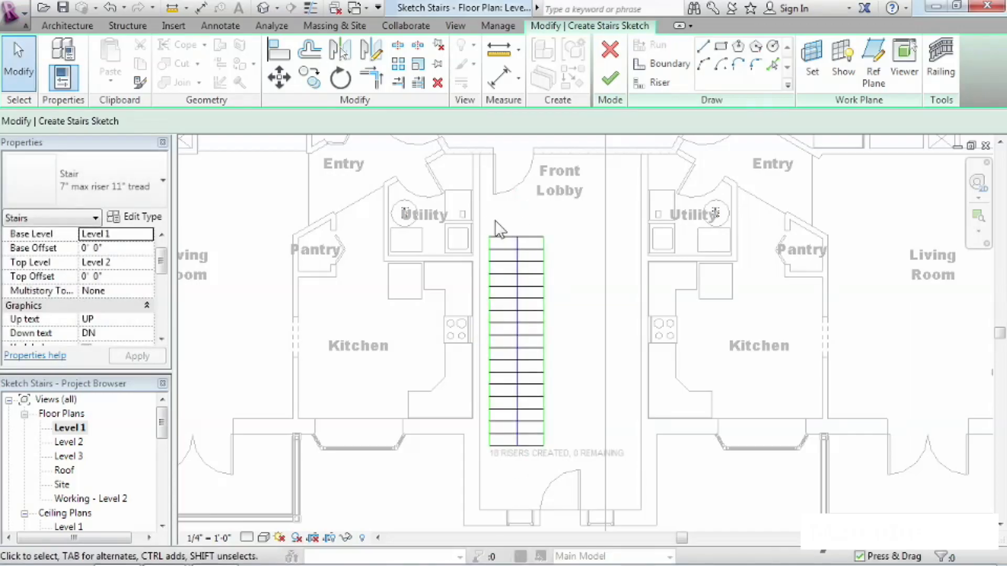
- Select the entire sketched run and set its distance from the lobby's left wall to 4"
{"action": "left_click_drag", "start_coordinate": [481, 216], "coordinate": [589, 461]}
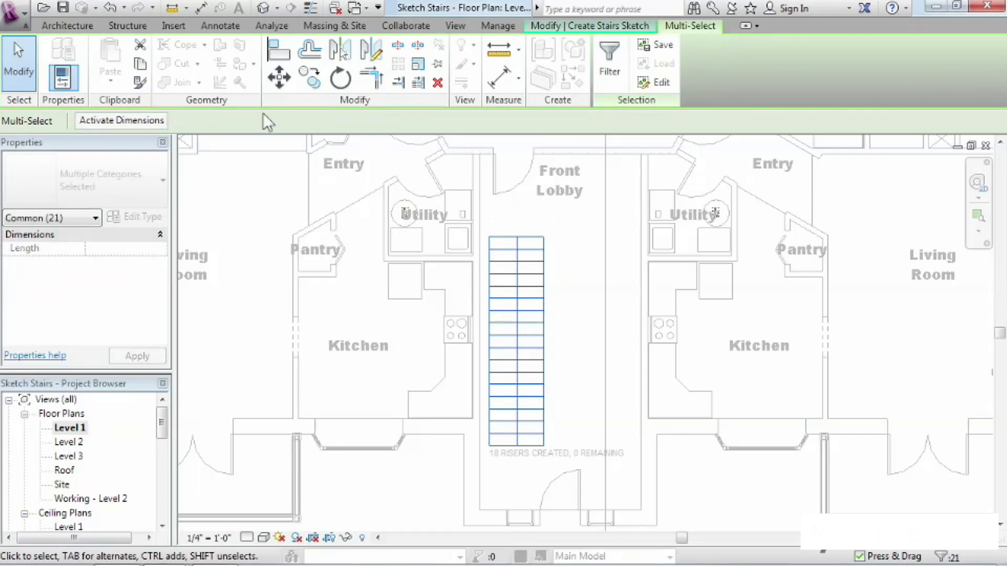
{"action": "left_click", "coordinate": [148, 118]}
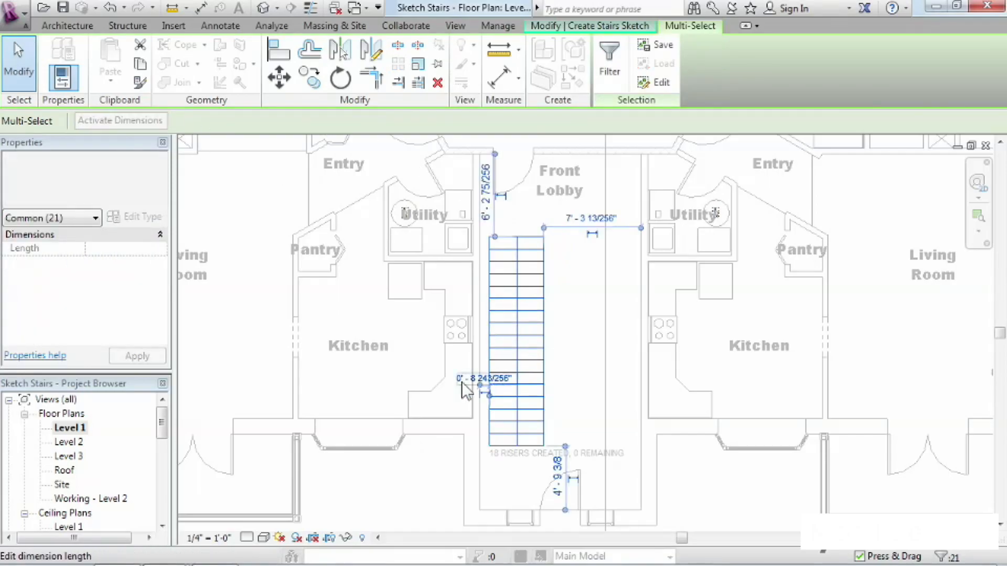
{"action": "left_click", "coordinate": [483, 378]}
{"action": "type", "text": "0 4"}
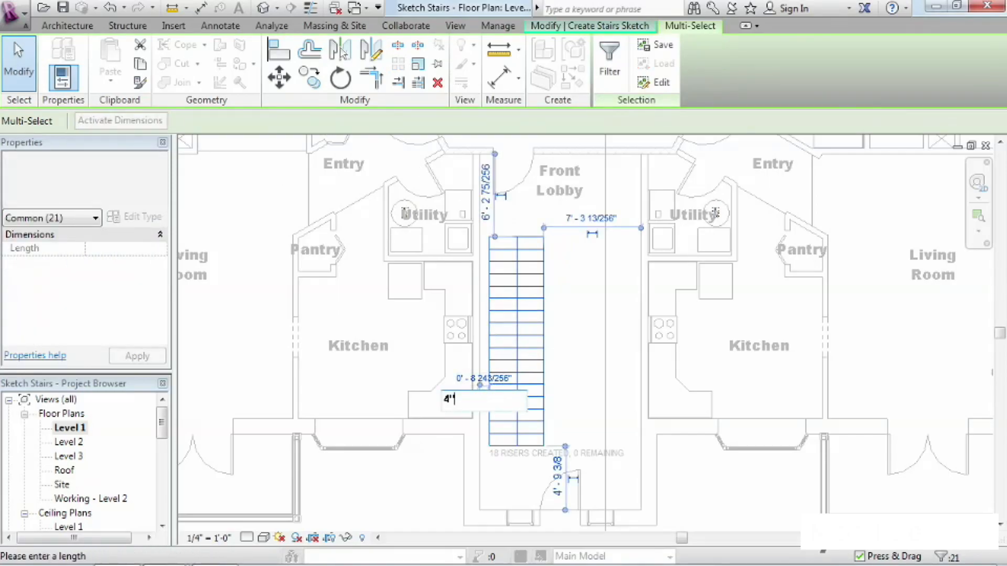
{"action": "key", "text": "Return"}
{"action": "left_click", "coordinate": [567, 260]}
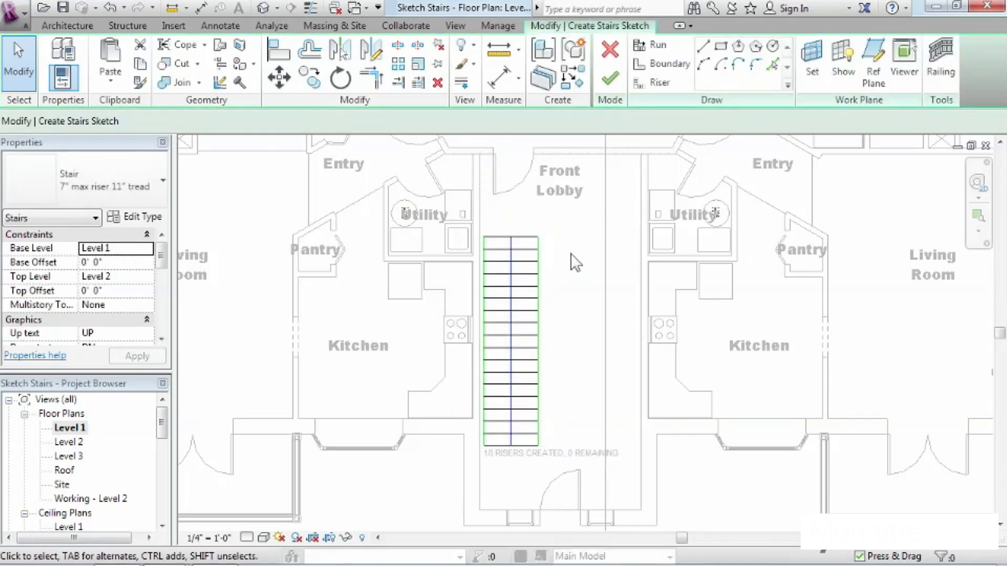
- Assign the Guardrail - Pipe railing on the stringer to the lobby stair and finish its sketch
{"action": "left_click", "coordinate": [954, 80]}
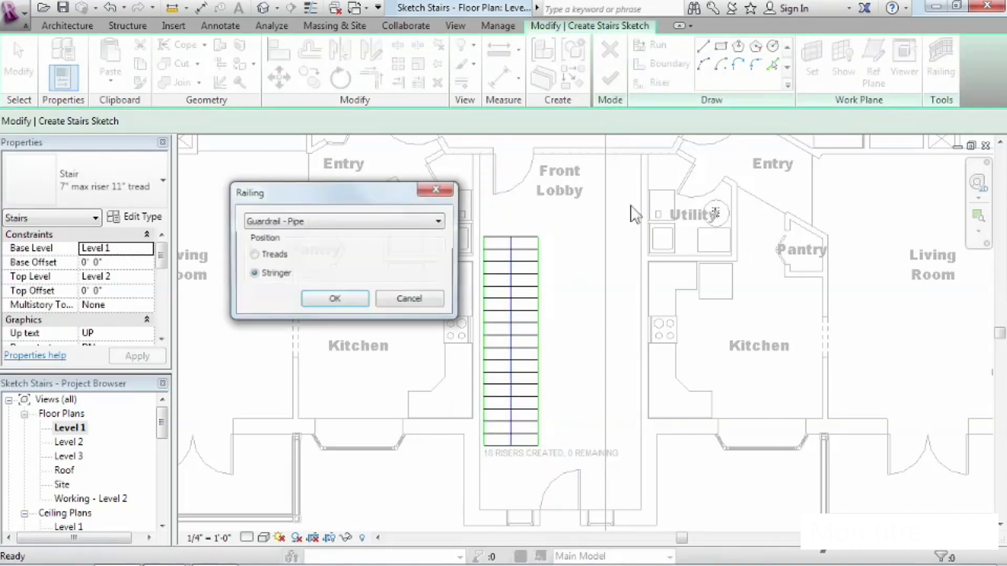
{"action": "left_click", "coordinate": [345, 300]}
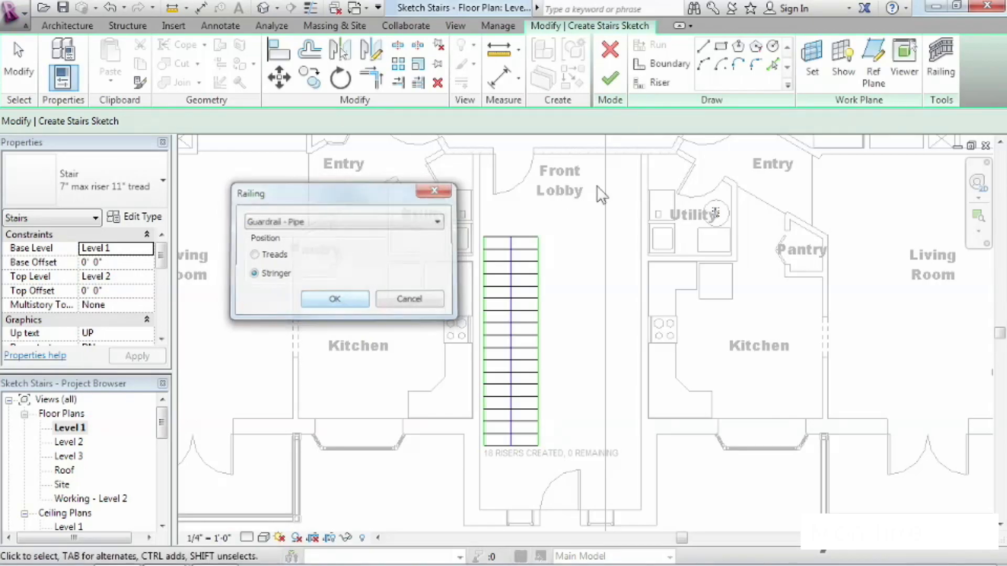
{"action": "left_click", "coordinate": [613, 81]}
{"action": "left_click", "coordinate": [566, 370]}
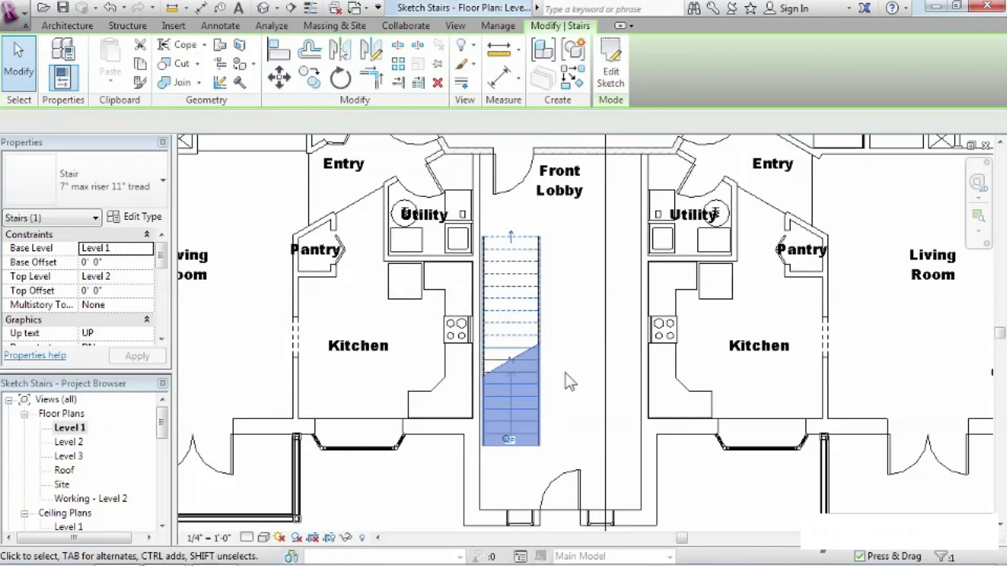
- Open the Section 1 view and examine how the lobby stair meets the Level 2 floor and the stair above
{"action": "left_click_drag", "start_coordinate": [162, 429], "coordinate": [163, 481]}
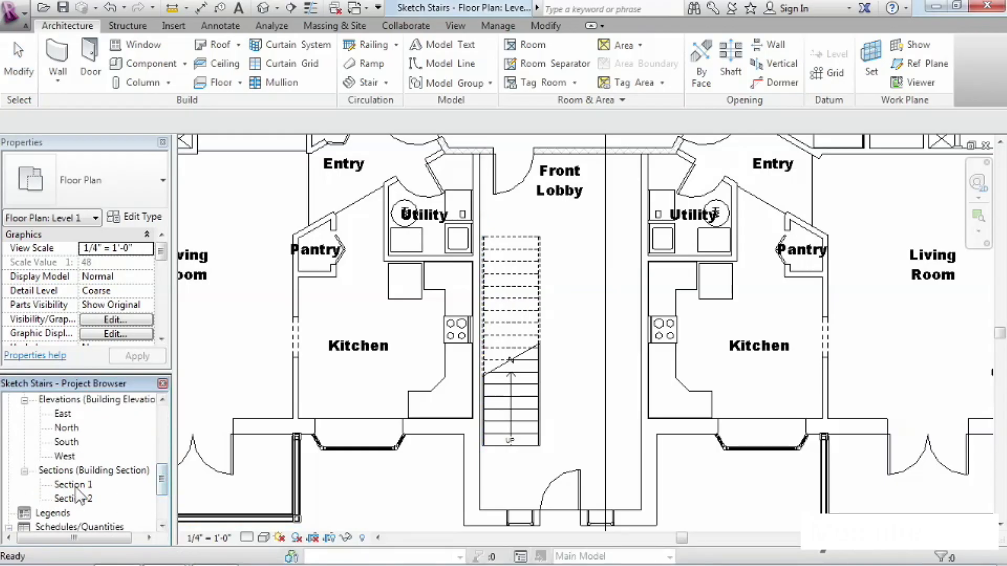
{"action": "double_click", "coordinate": [74, 485]}
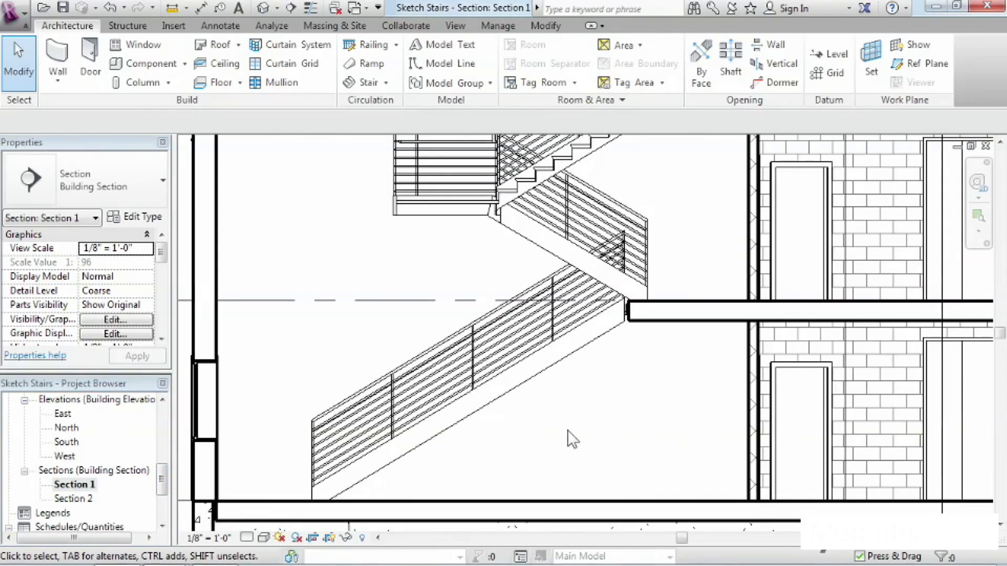
{"action": "scroll", "coordinate": [635, 346], "scroll_direction": "up", "scroll_amount": 2}
{"action": "left_click", "coordinate": [596, 323]}
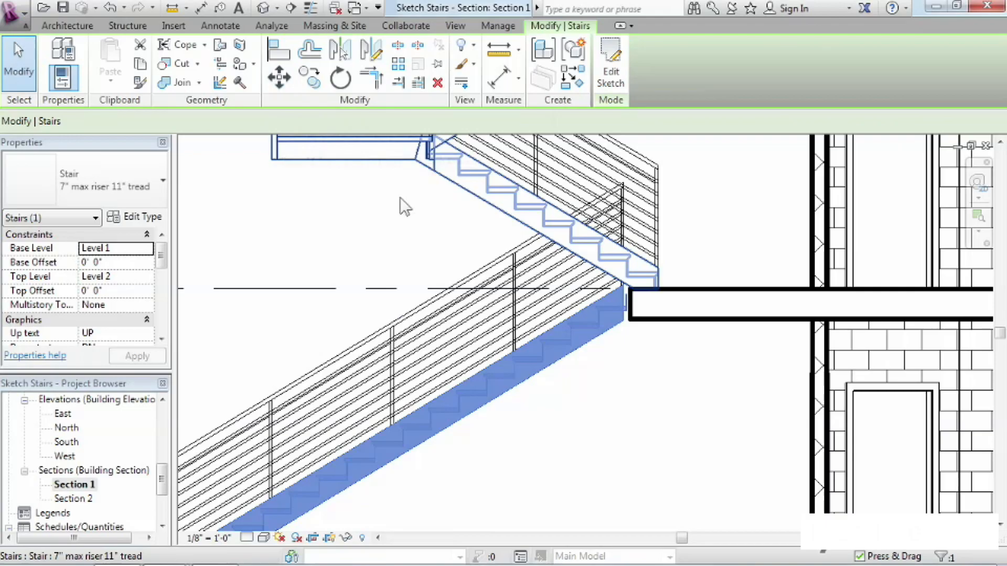
{"action": "scroll", "coordinate": [536, 362], "scroll_direction": "down", "scroll_amount": 3}
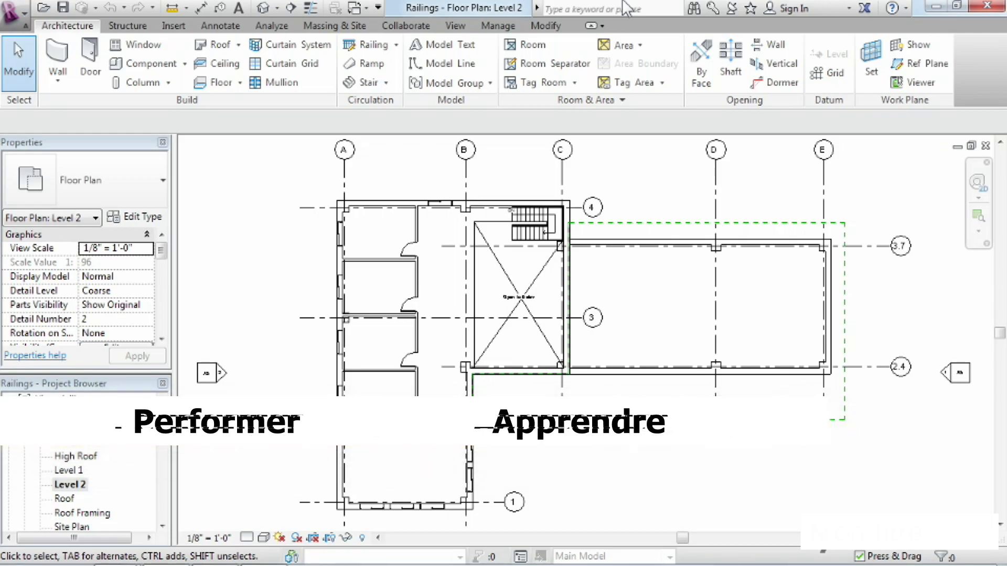
- In the Railings project's Level 2 plan, start a sketched railing path for the Open to Below area using Pick Lines with a 2" offset
{"action": "left_click", "coordinate": [976, 219]}
{"action": "left_click_drag", "start_coordinate": [423, 189], "coordinate": [597, 399]}
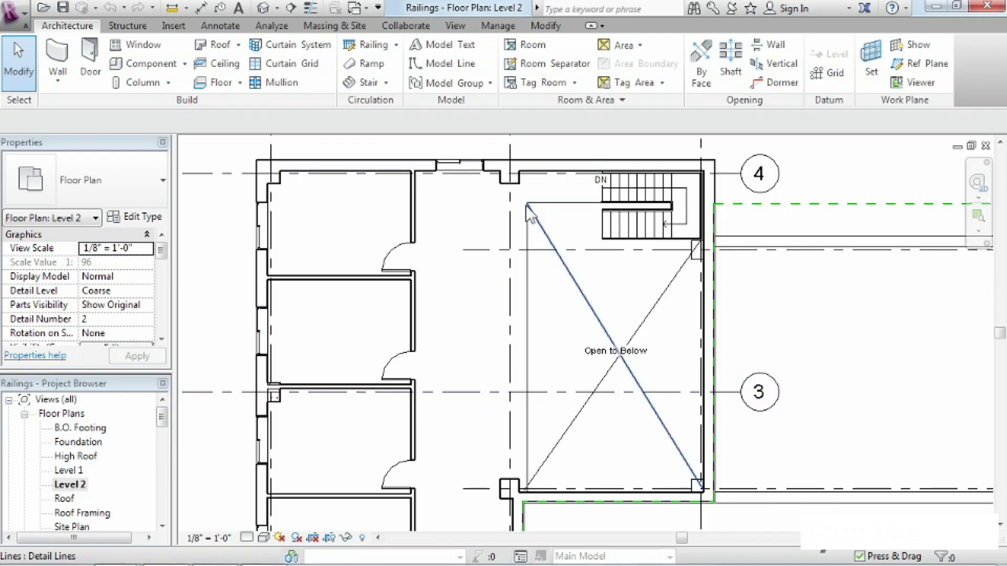
{"action": "middle_click_drag", "start_coordinate": [558, 351], "coordinate": [488, 342]}
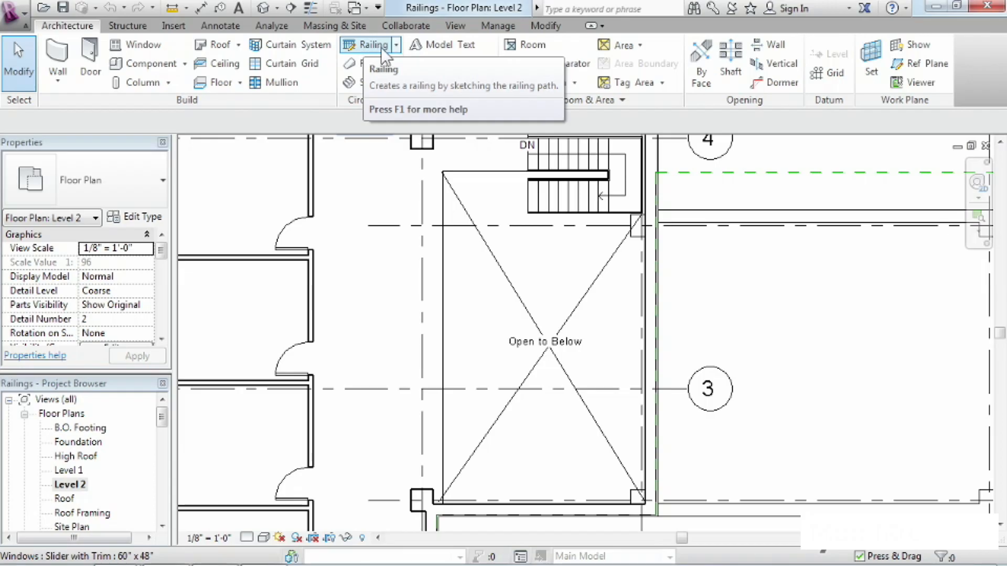
{"action": "left_click", "coordinate": [395, 46]}
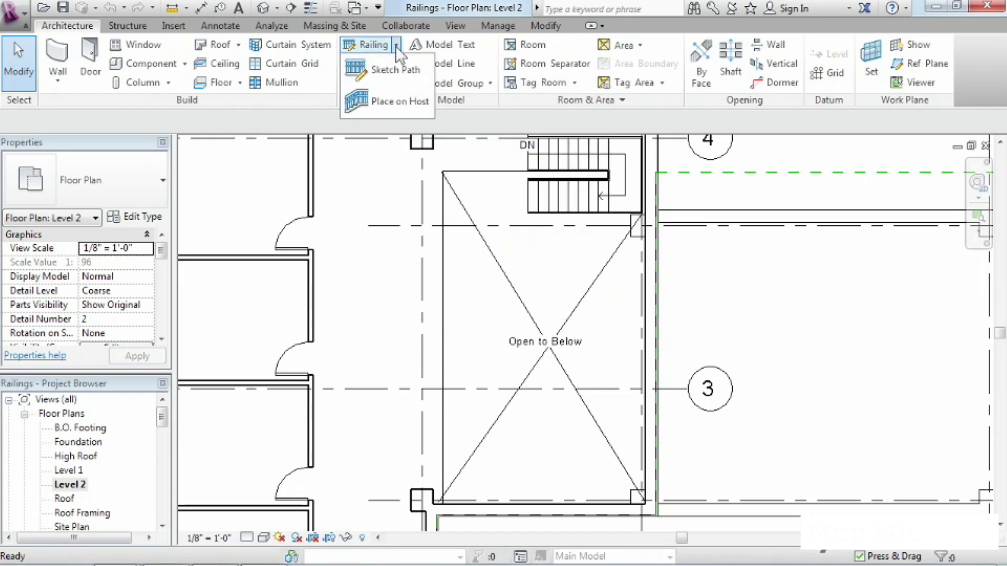
{"action": "left_click", "coordinate": [375, 70]}
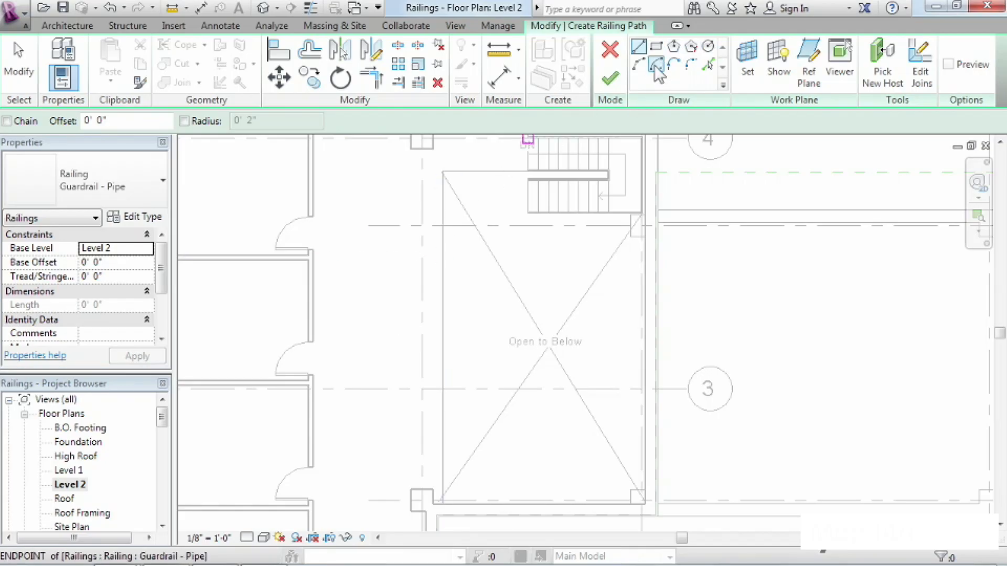
{"action": "left_click", "coordinate": [707, 66]}
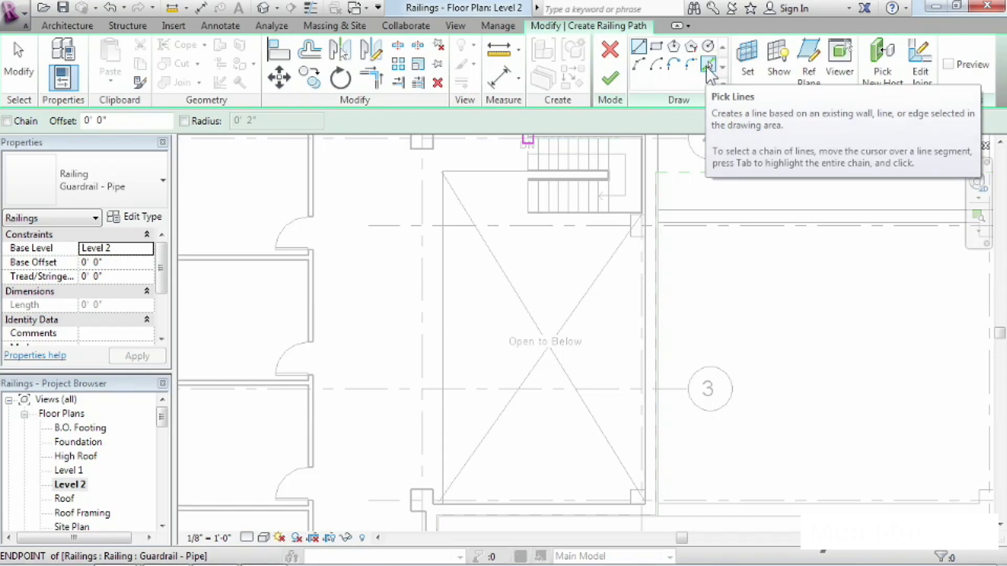
{"action": "left_click", "coordinate": [709, 66]}
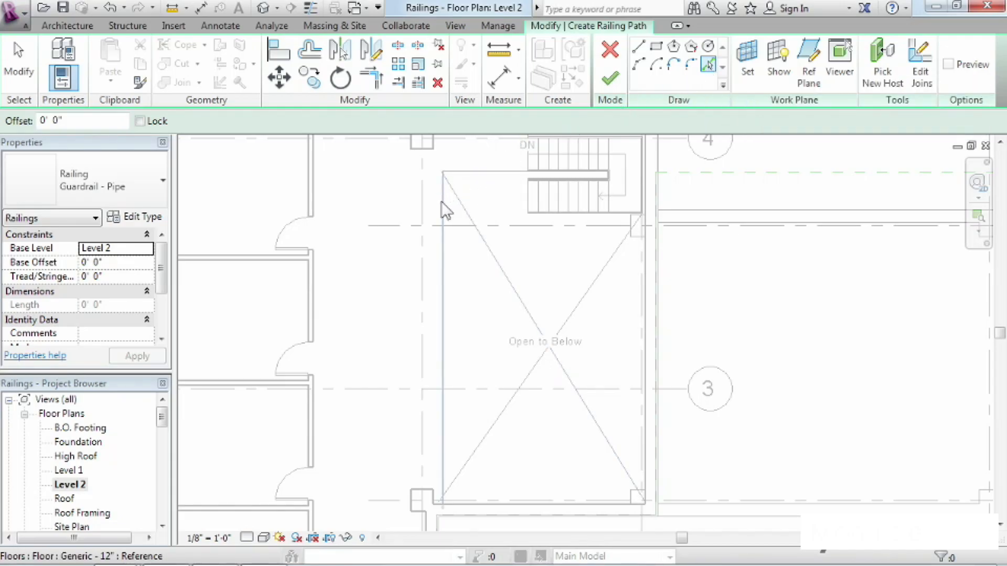
{"action": "left_click", "coordinate": [72, 120]}
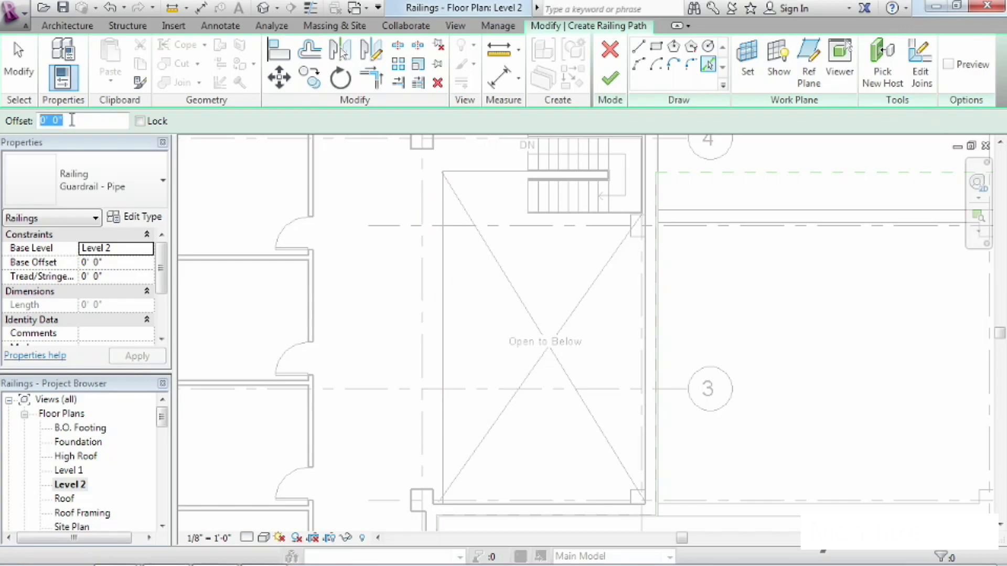
{"action": "type", "text": "2"}
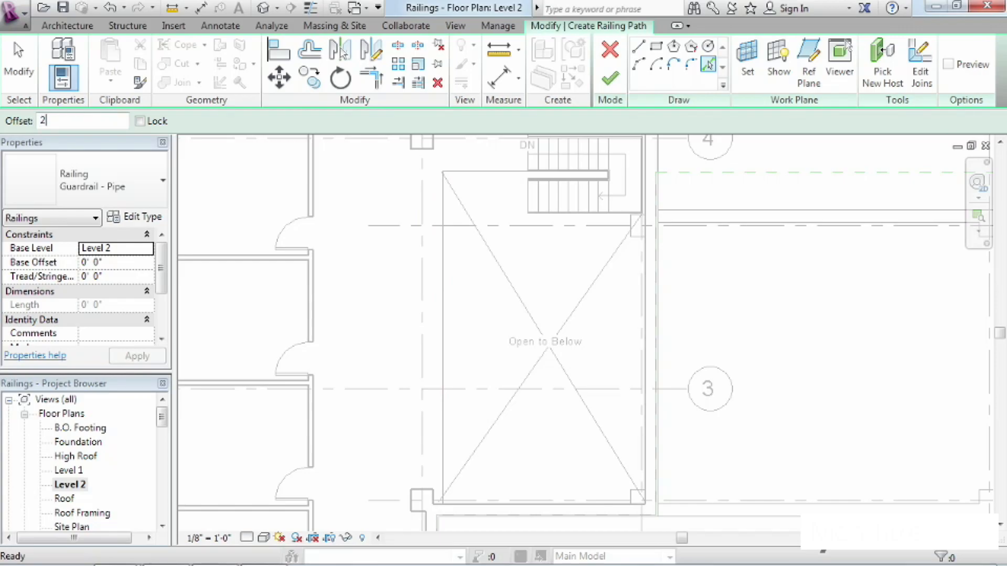
{"action": "key", "text": "Return"}
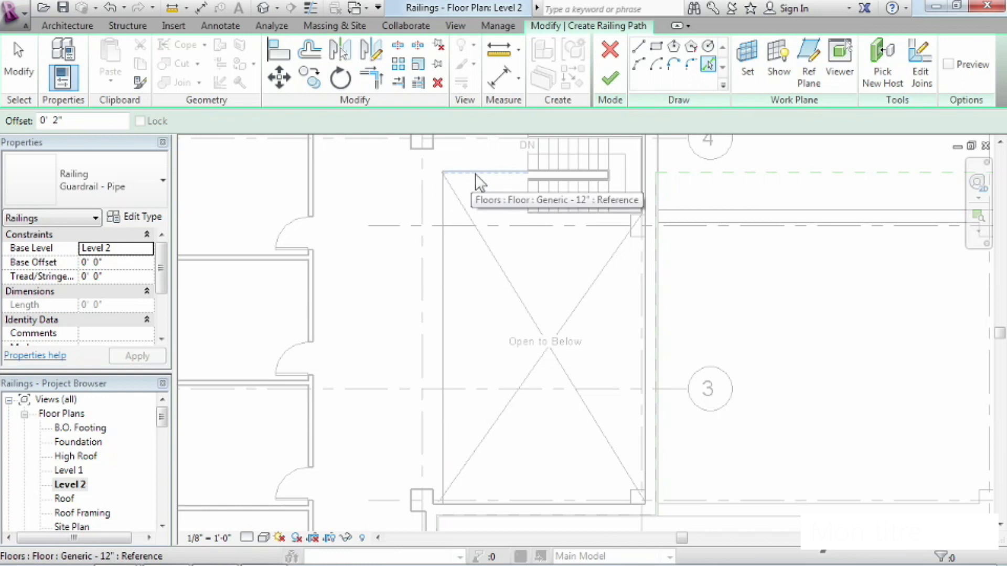
- Pick the floor opening's upper and left edges as railing path lines offset onto the floor side
{"action": "left_click", "coordinate": [978, 217]}
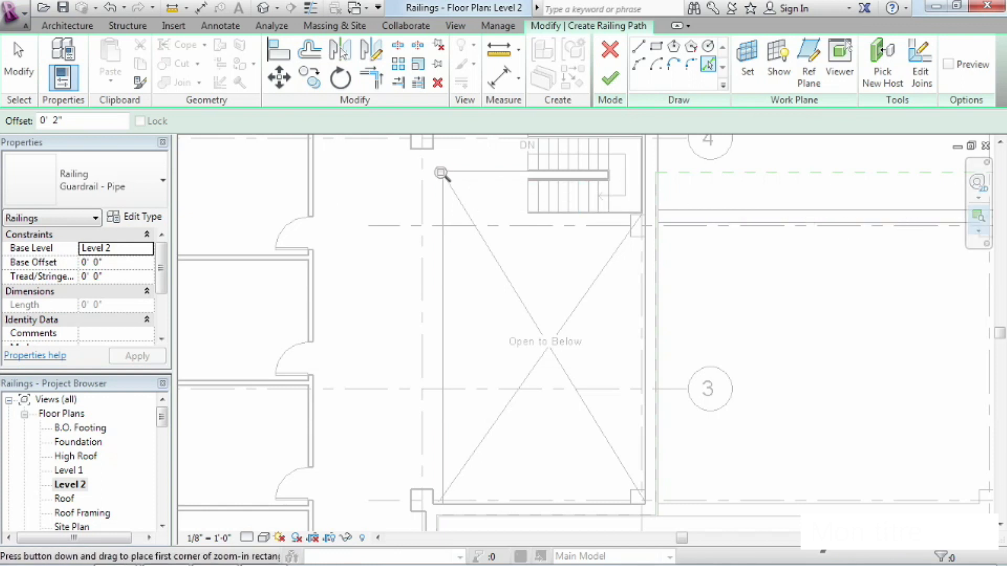
{"action": "left_click_drag", "start_coordinate": [429, 158], "coordinate": [619, 223]}
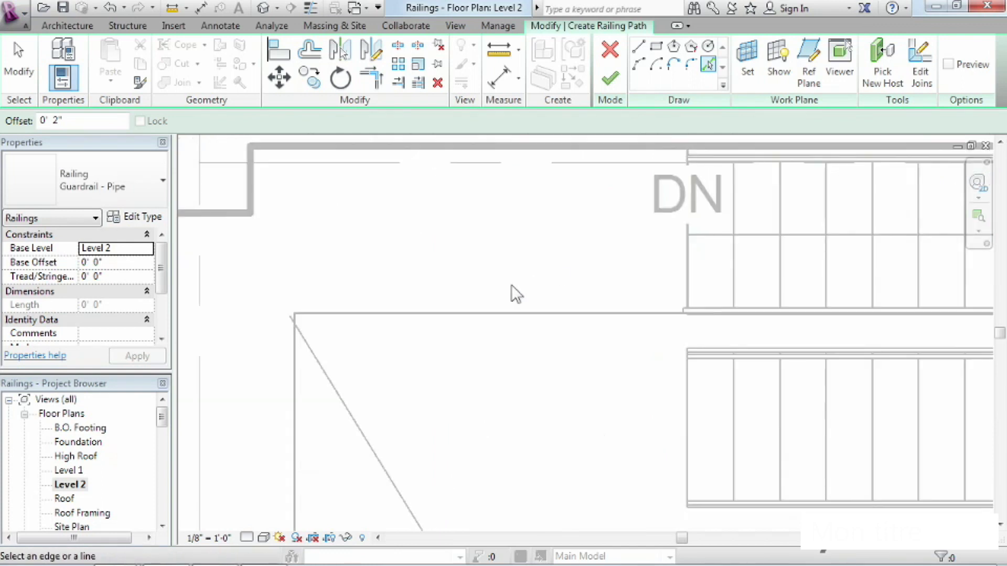
{"action": "left_click", "coordinate": [485, 310]}
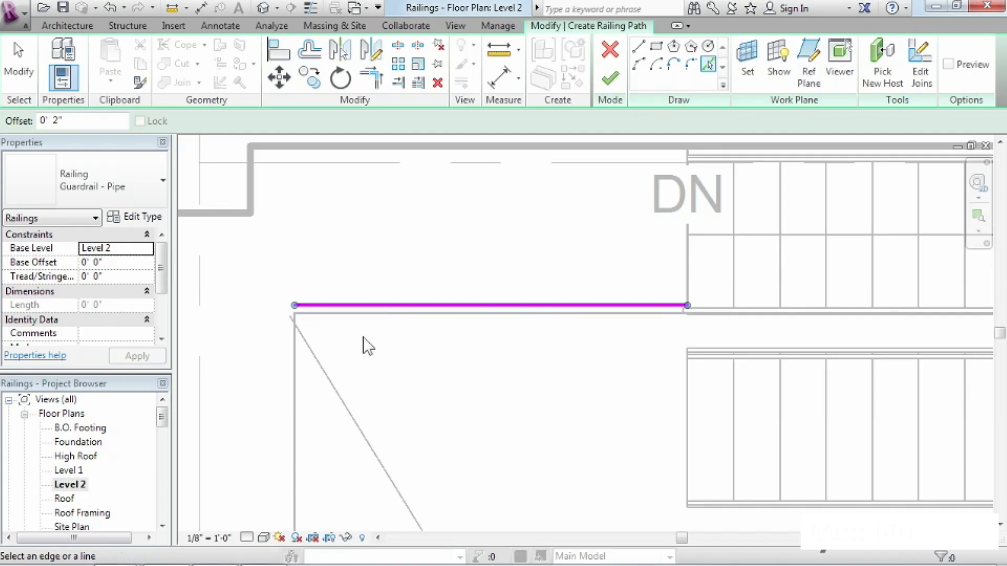
{"action": "left_click", "coordinate": [294, 350]}
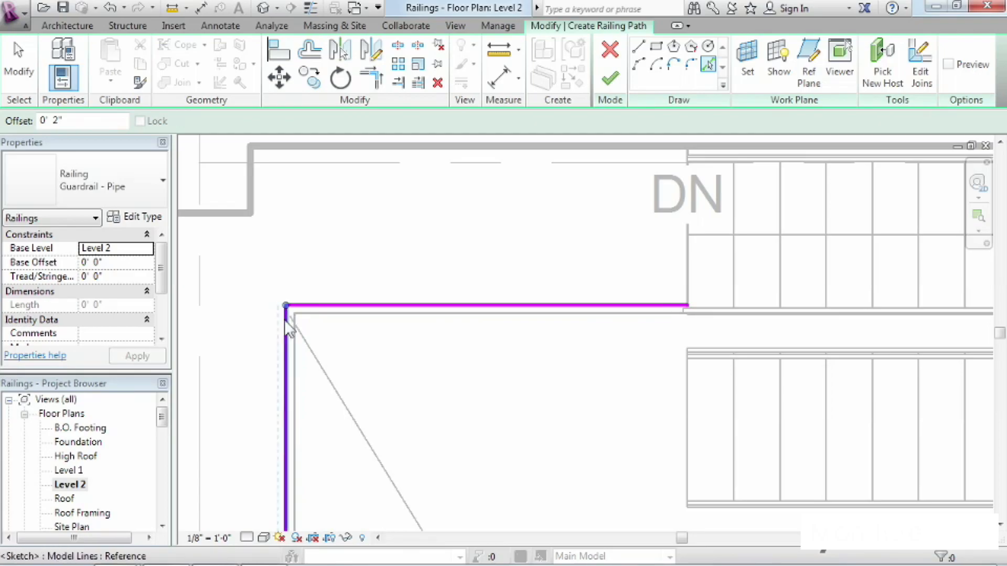
- Shorten the opening's left railing path line at its lower end so it stops just short of the wall
{"action": "left_click", "coordinate": [978, 231]}
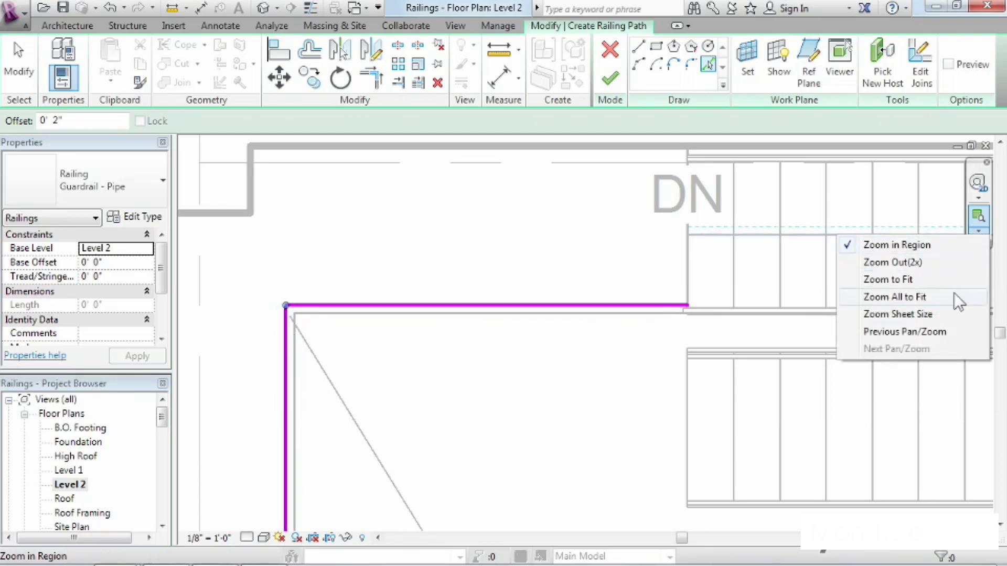
{"action": "left_click", "coordinate": [939, 330]}
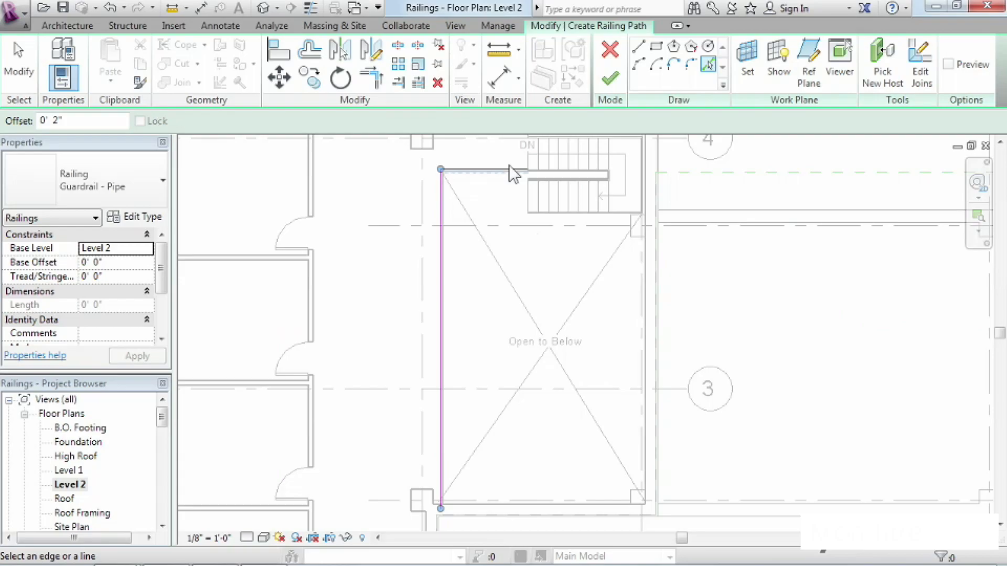
{"action": "left_click", "coordinate": [978, 217]}
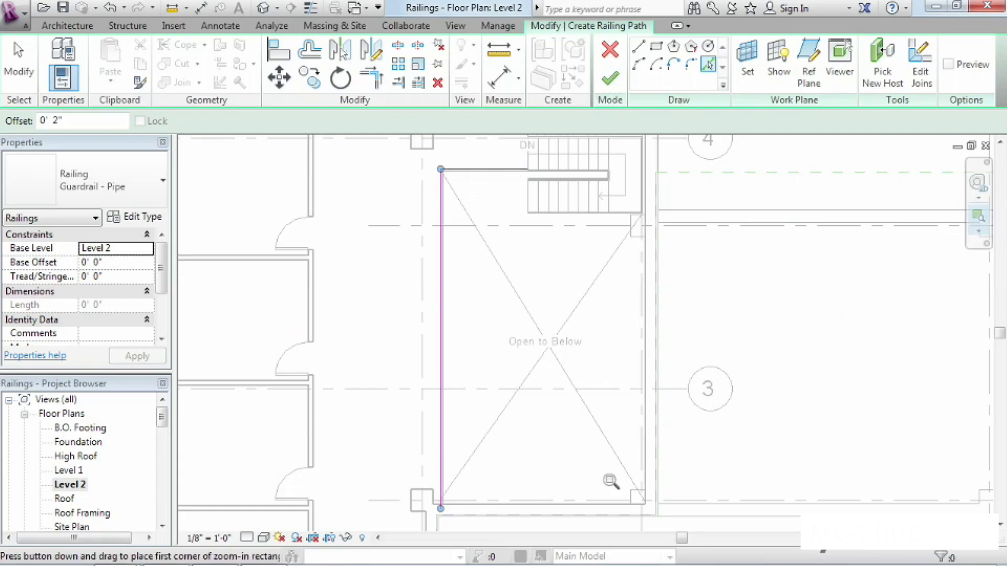
{"action": "left_click_drag", "start_coordinate": [387, 470], "coordinate": [488, 518]}
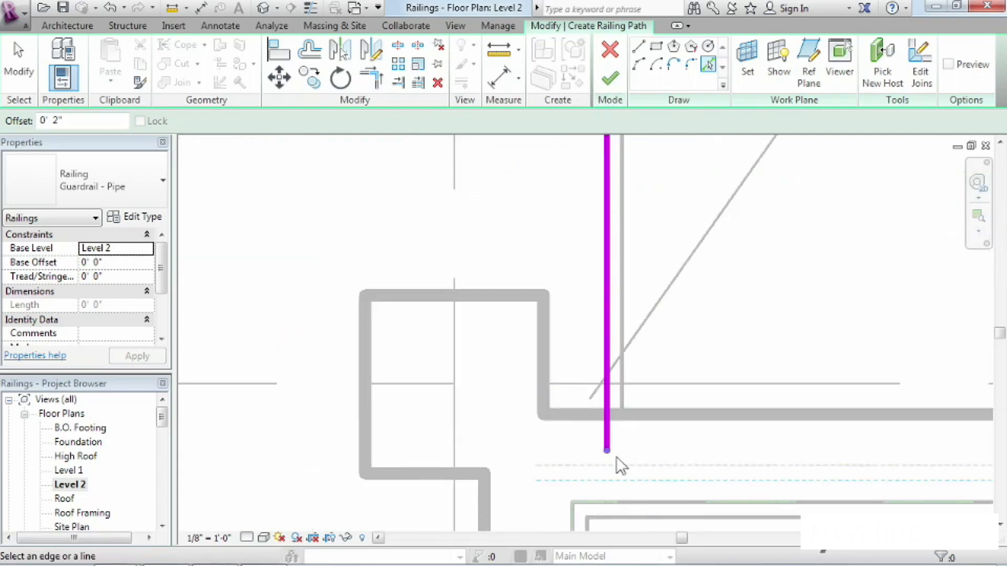
{"action": "left_click", "coordinate": [35, 76]}
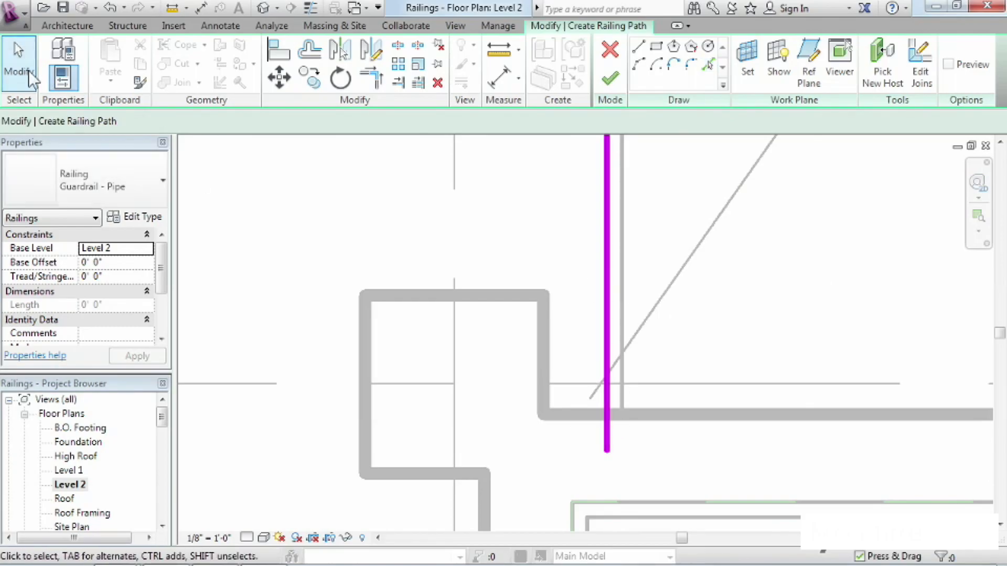
{"action": "left_click", "coordinate": [608, 307]}
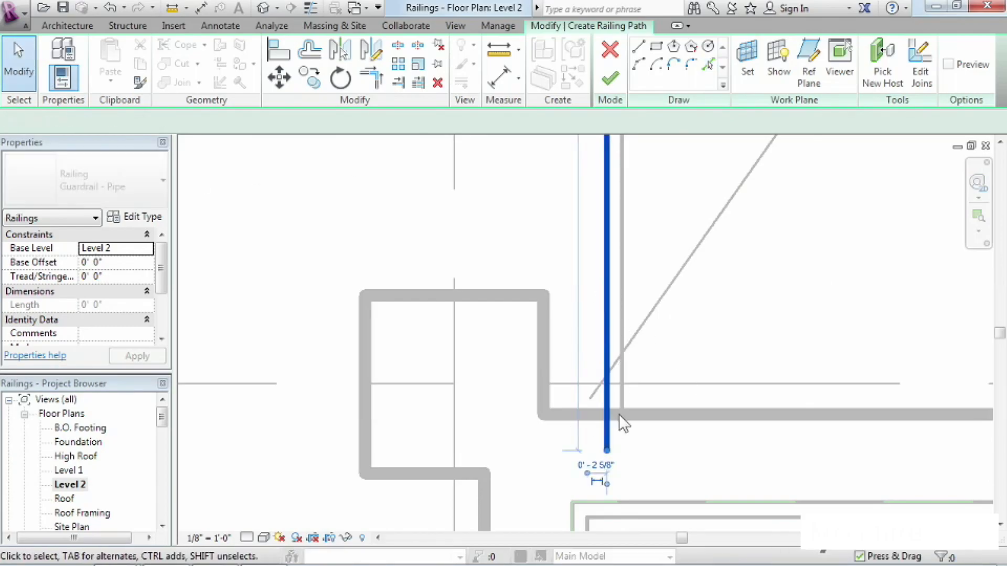
{"action": "left_click_drag", "start_coordinate": [608, 452], "coordinate": [607, 389]}
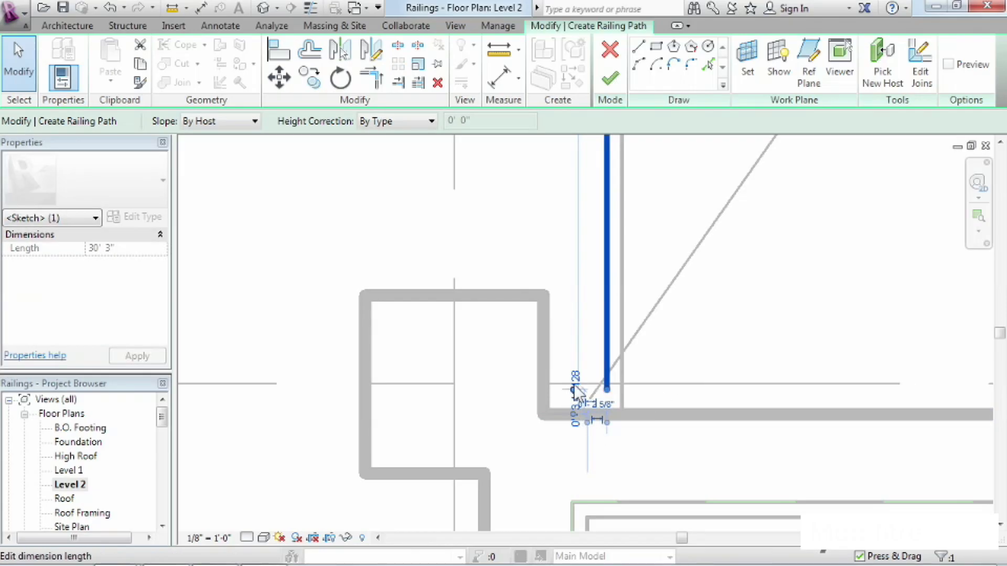
- Set the distance from the left path line's lower end to the wall to 4"
{"action": "left_click", "coordinate": [576, 412]}
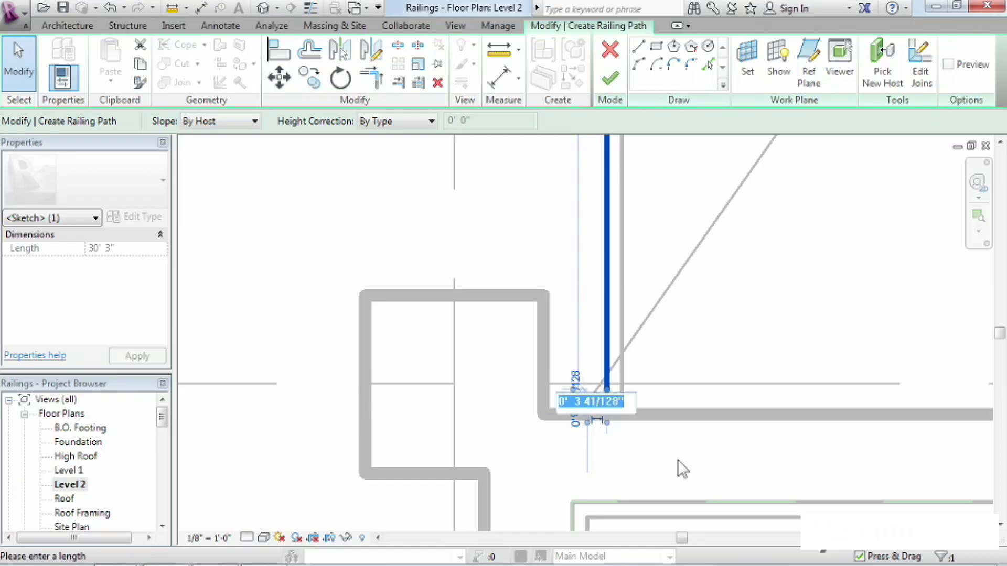
{"action": "type", "text": "4"}
{"action": "key", "text": "Return"}
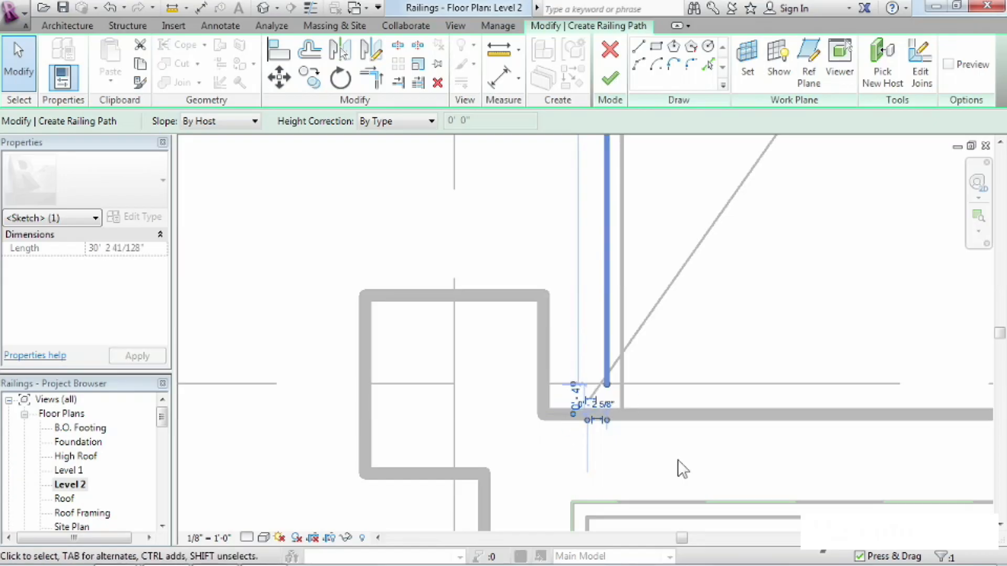
{"action": "left_click", "coordinate": [678, 460]}
- Keep the railing type as Guardrail - Pipe and finish the railing path sketch
{"action": "scroll", "coordinate": [738, 329], "scroll_direction": "down", "scroll_amount": 2}
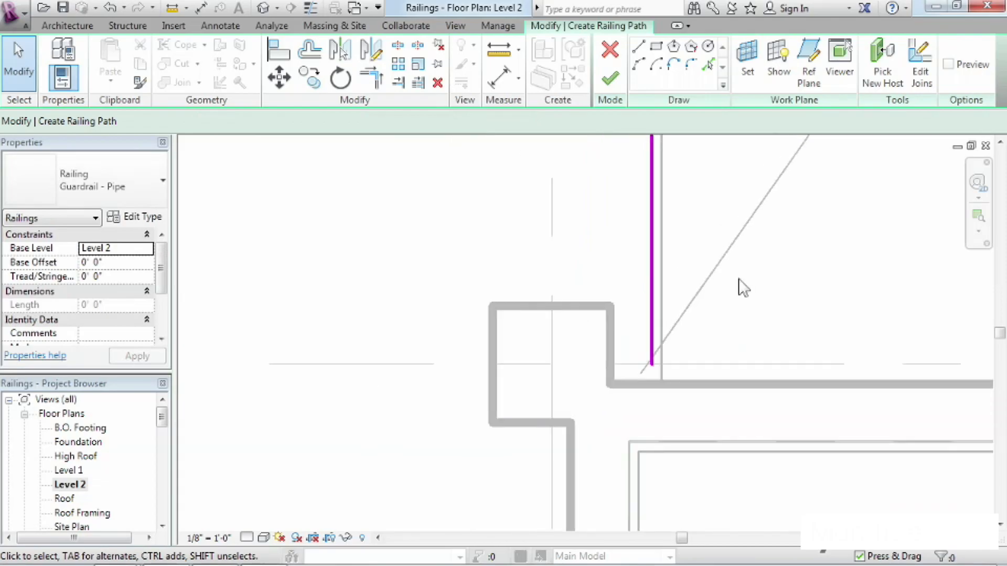
{"action": "scroll", "coordinate": [744, 288], "scroll_direction": "down", "scroll_amount": 3}
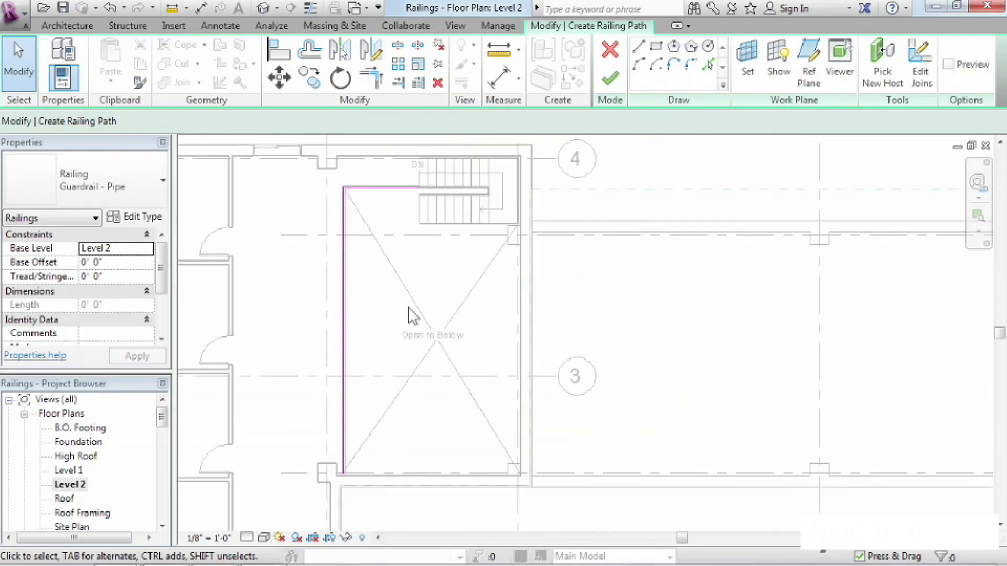
{"action": "left_click", "coordinate": [145, 200]}
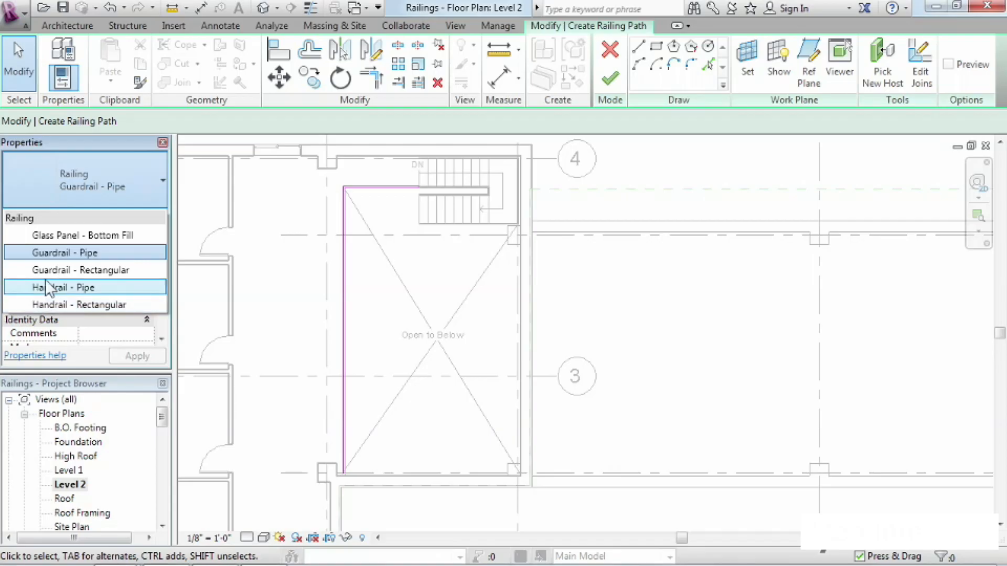
{"action": "left_click", "coordinate": [86, 253]}
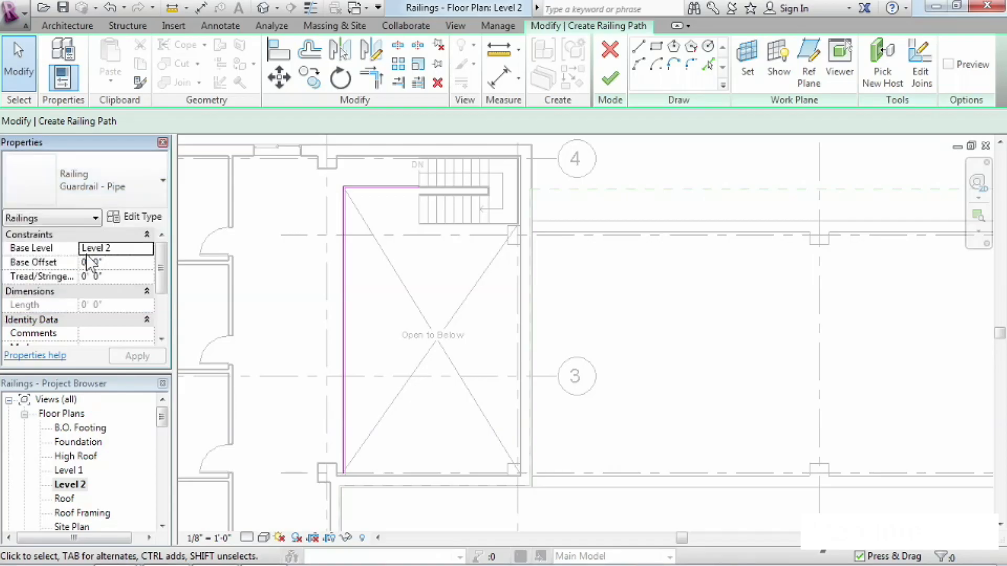
{"action": "left_click", "coordinate": [612, 83]}
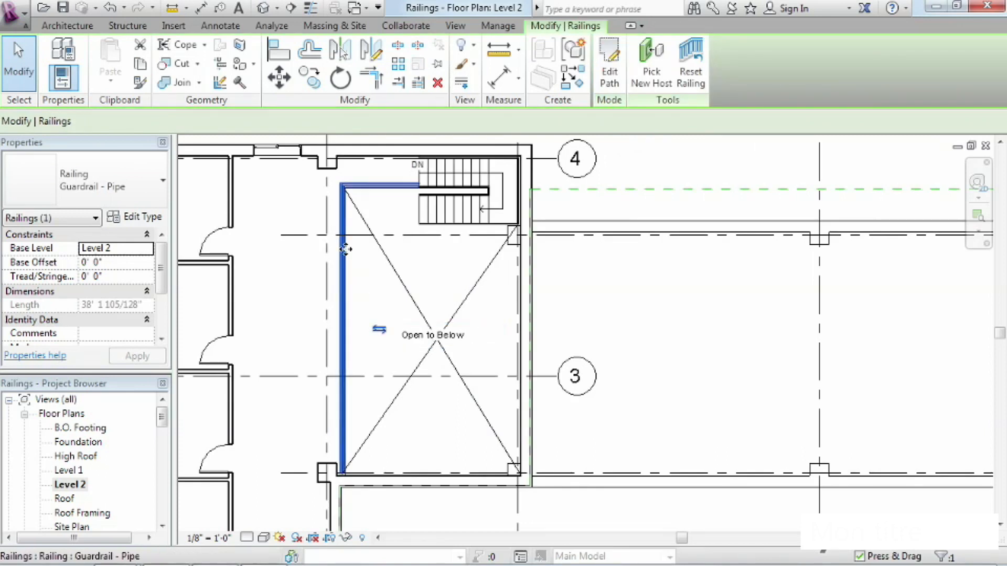
- Start a perspective camera view at a 5' 6" offset from Level 2, placing the eye point near the Open to Below area's lower-right corner
{"action": "scroll", "coordinate": [348, 226], "scroll_direction": "up", "scroll_amount": 4}
{"action": "left_click", "coordinate": [392, 405]}
{"action": "scroll", "coordinate": [391, 405], "scroll_direction": "down", "scroll_amount": 4}
{"action": "middle_click_drag", "start_coordinate": [391, 409], "coordinate": [386, 286]}
{"action": "scroll", "coordinate": [377, 276], "scroll_direction": "down", "scroll_amount": 1}
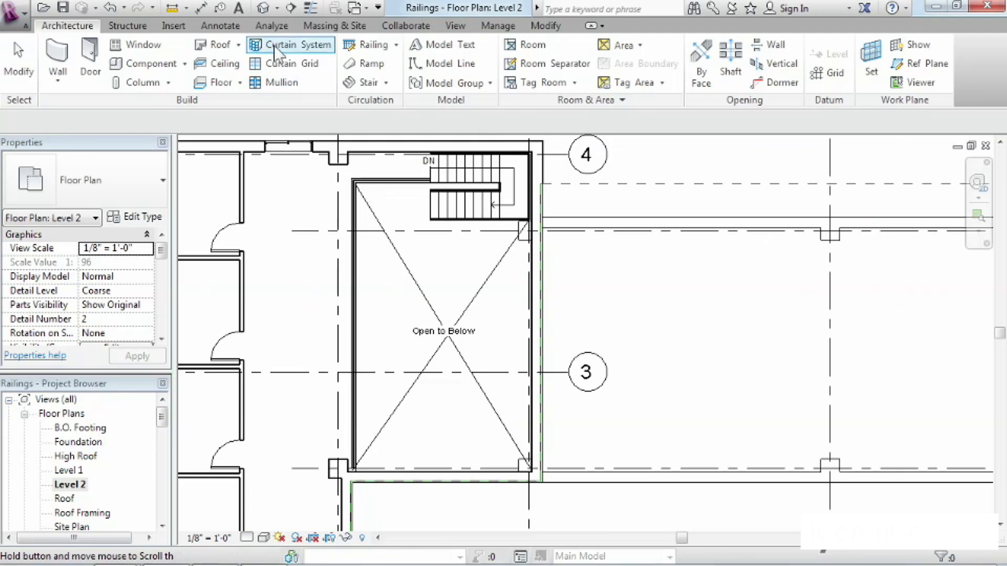
{"action": "left_click", "coordinate": [265, 9]}
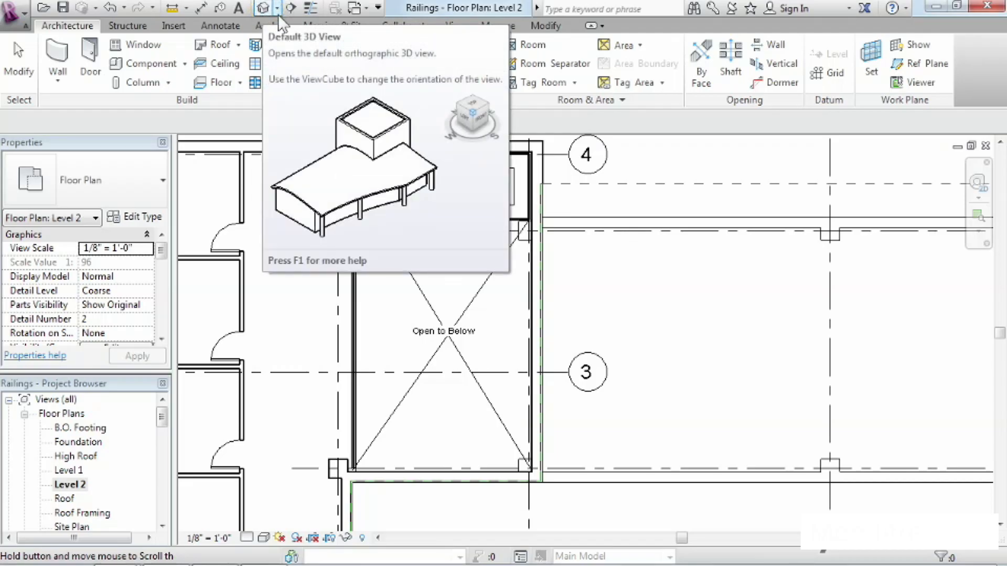
{"action": "left_click", "coordinate": [277, 11]}
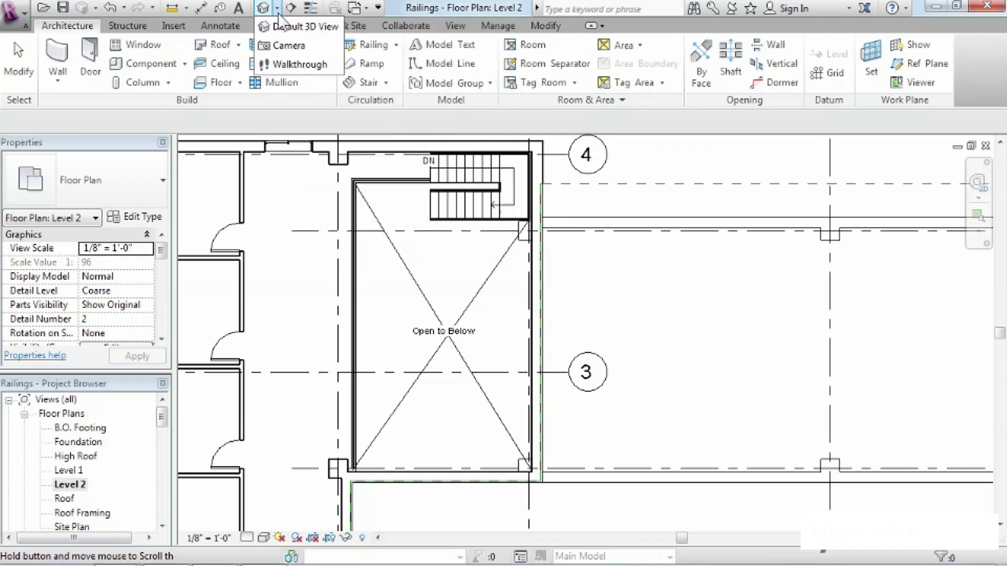
{"action": "left_click", "coordinate": [312, 45]}
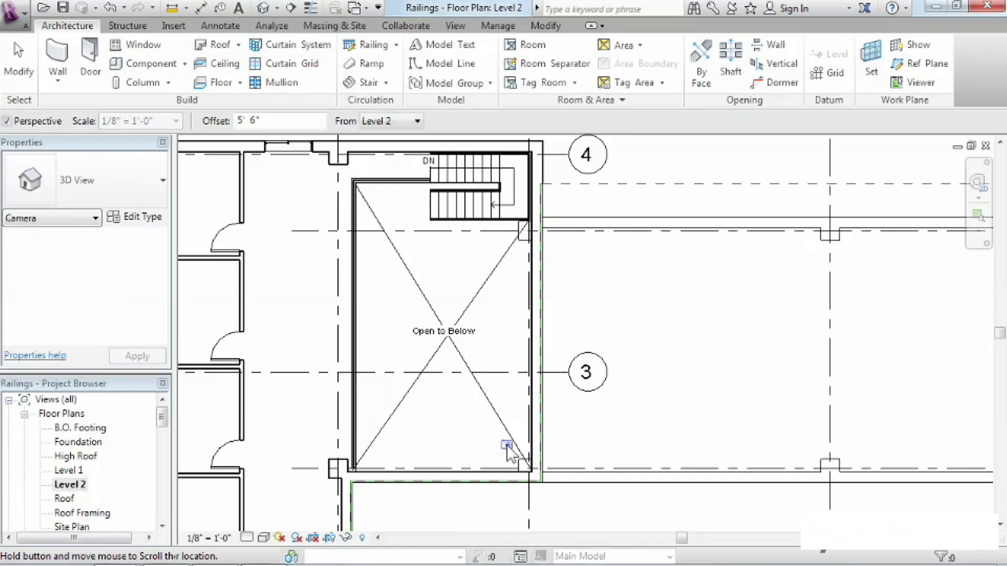
{"action": "left_click", "coordinate": [514, 453]}
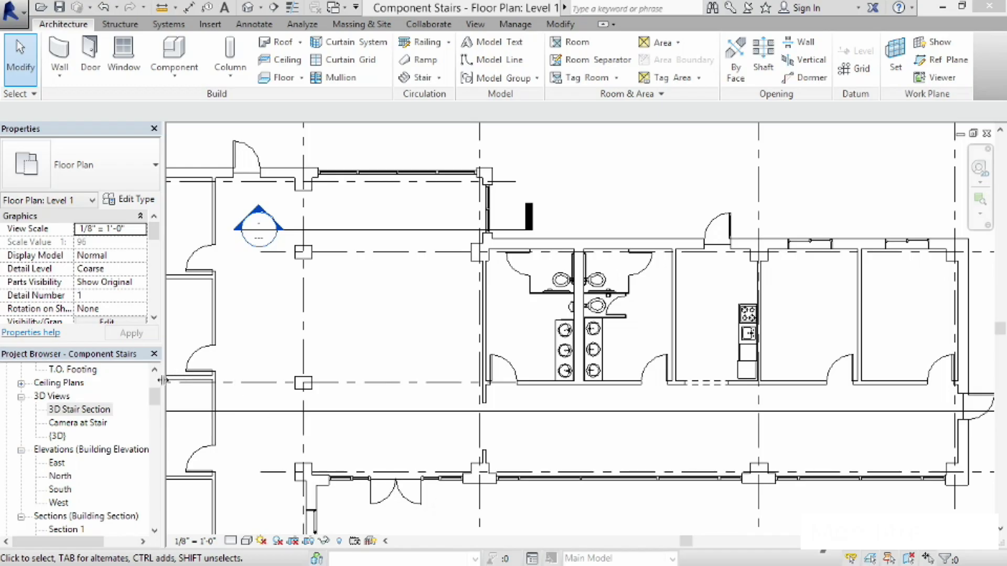
- In the Component Stairs project, open the 3D Stair Section view and show the whole sectioned model
{"action": "left_click_drag", "start_coordinate": [154, 397], "coordinate": [157, 382]}
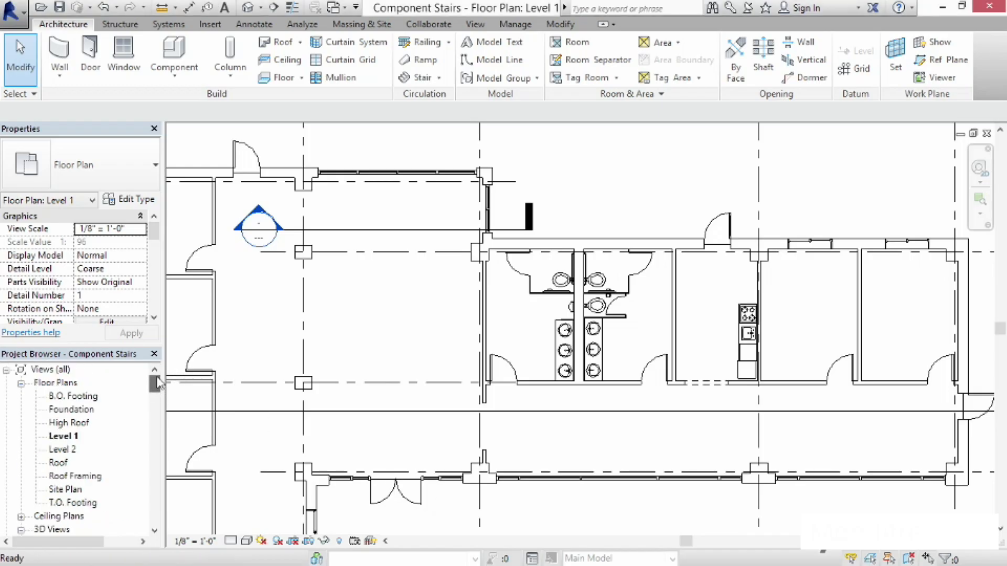
{"action": "left_click", "coordinate": [62, 436]}
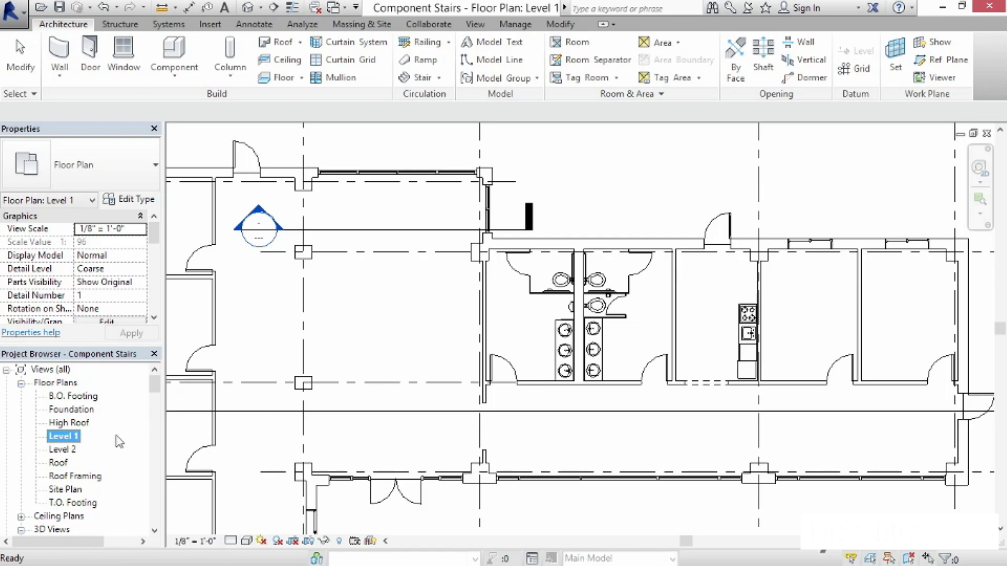
{"action": "left_click_drag", "start_coordinate": [155, 393], "coordinate": [156, 403]}
{"action": "left_click", "coordinate": [73, 448]}
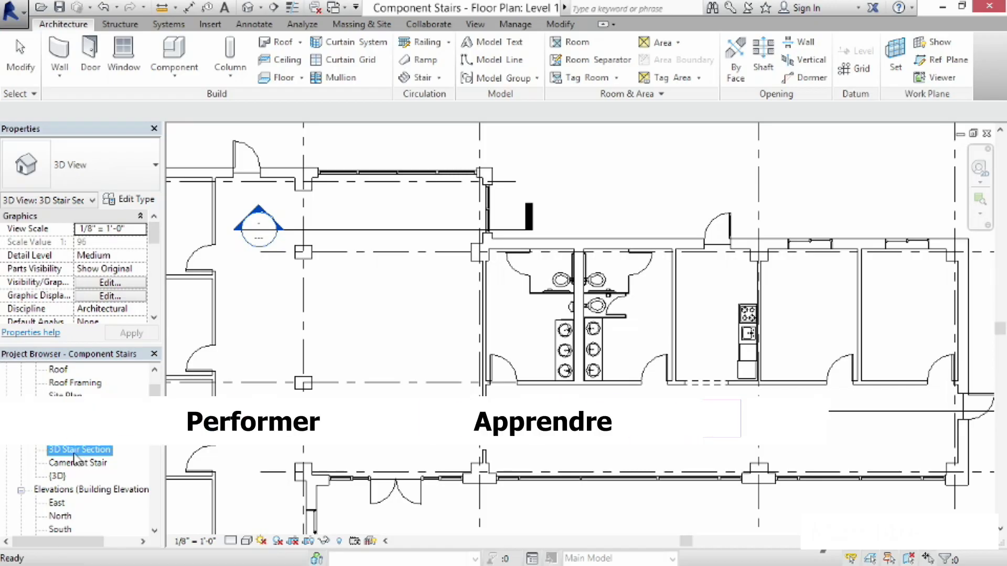
{"action": "double_click", "coordinate": [83, 453]}
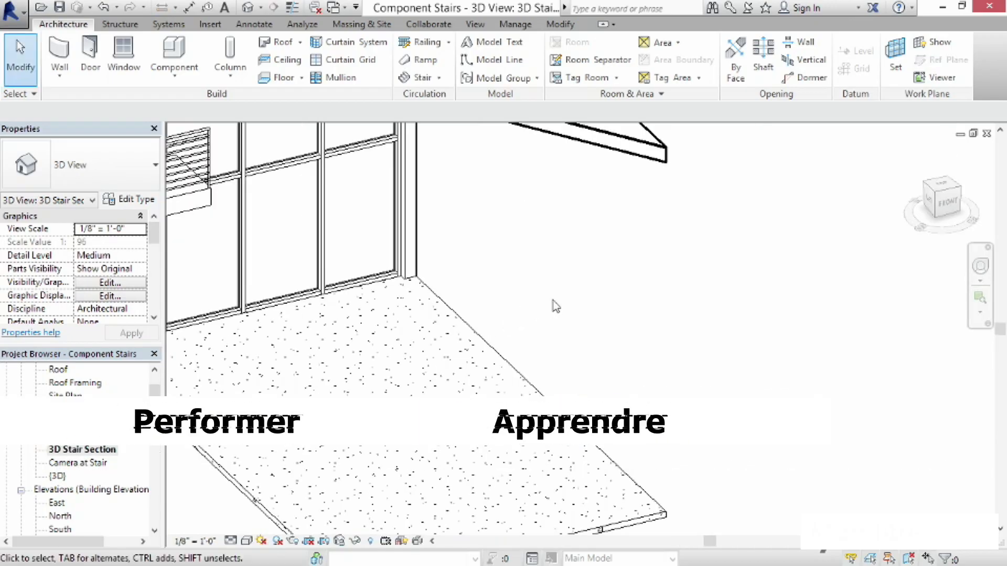
{"action": "scroll", "coordinate": [553, 304], "scroll_direction": "down", "scroll_amount": 3}
{"action": "middle_click_drag", "start_coordinate": [577, 308], "coordinate": [630, 394]}
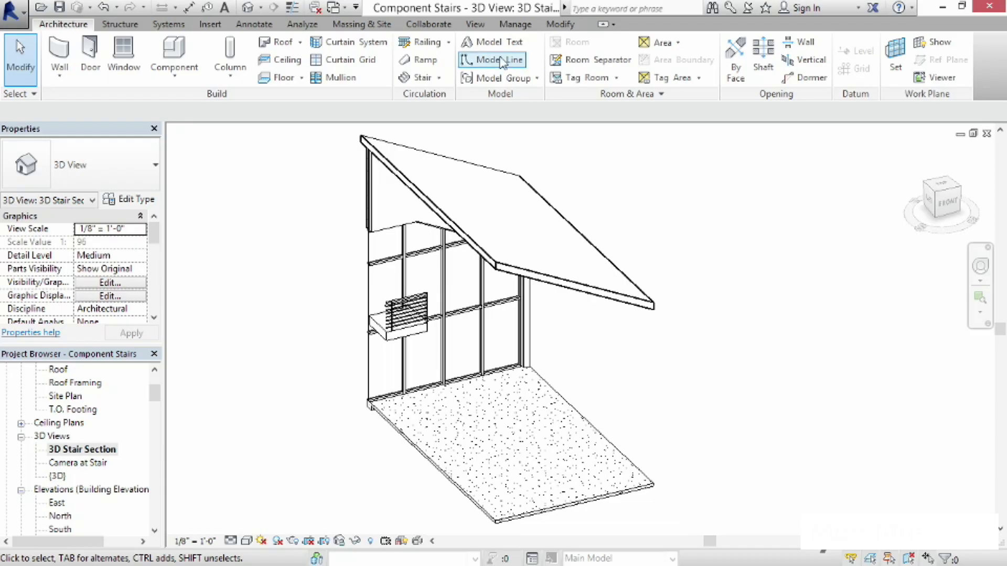
- Tile the 3D Stair Section and Level 1 views side by side, framing the model and the lobby area
{"action": "left_click", "coordinate": [478, 25]}
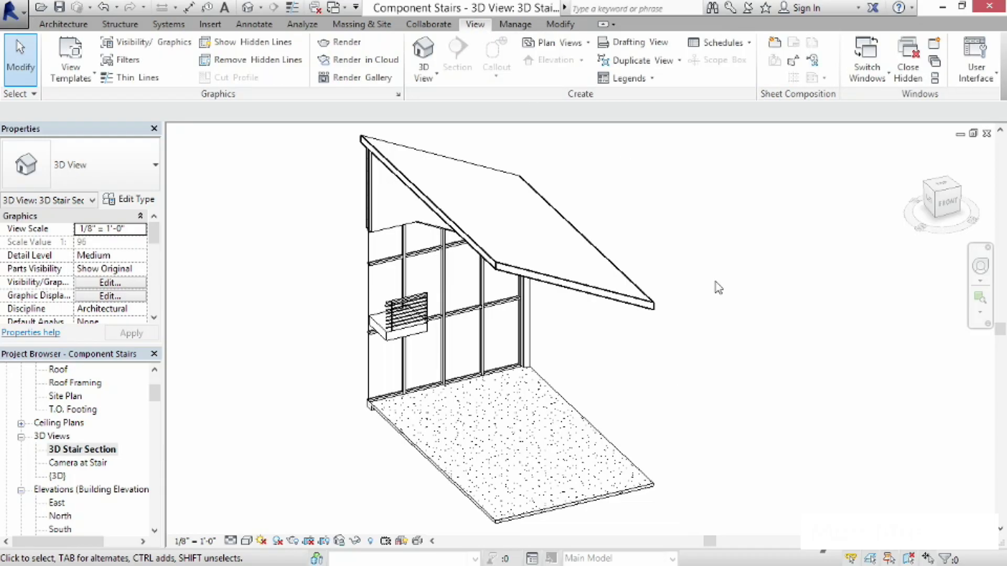
{"action": "left_click", "coordinate": [934, 79]}
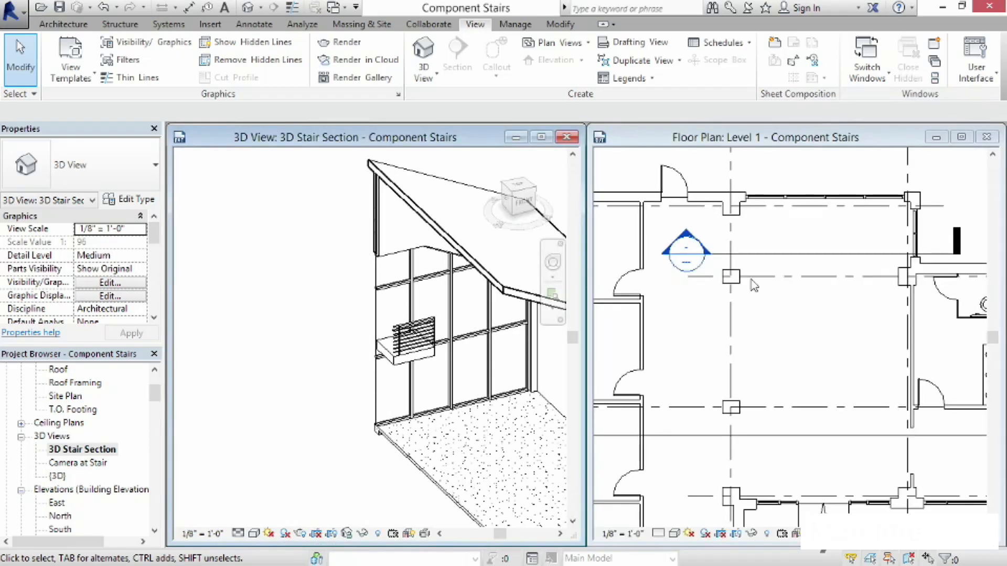
{"action": "middle_click_drag", "start_coordinate": [325, 409], "coordinate": [181, 396]}
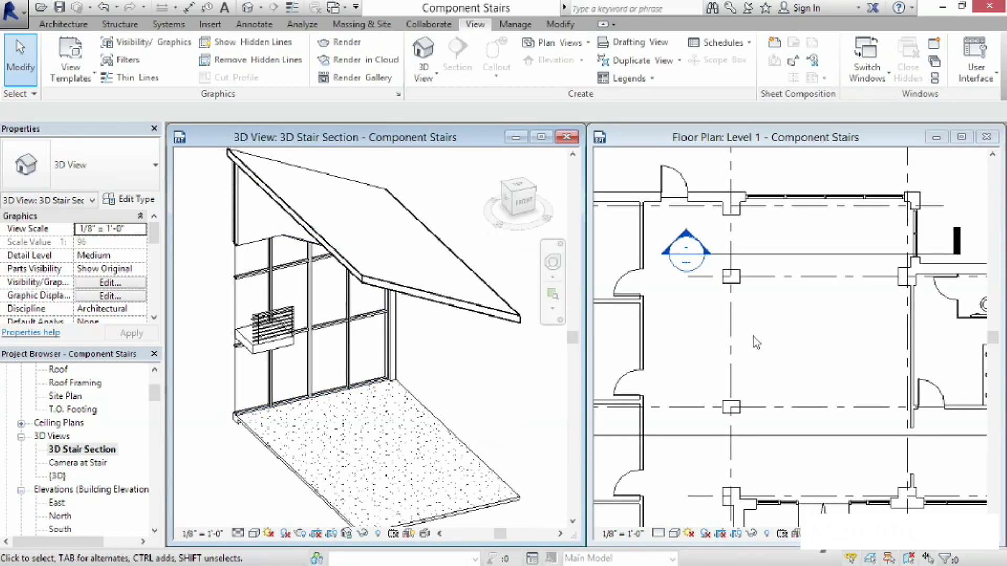
{"action": "middle_click_drag", "start_coordinate": [762, 362], "coordinate": [717, 341]}
{"action": "scroll", "coordinate": [771, 329], "scroll_direction": "up", "scroll_amount": 2}
{"action": "middle_click_drag", "start_coordinate": [784, 334], "coordinate": [799, 322]}
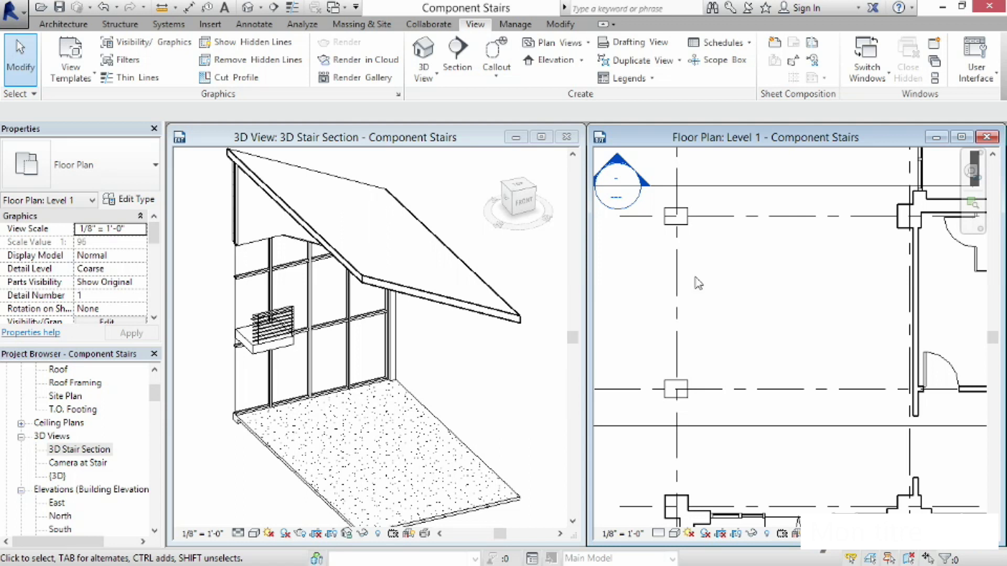
- Start a Stair by Component in the Level 1 plan with its location line set to Run: Center
{"action": "left_click", "coordinate": [70, 26]}
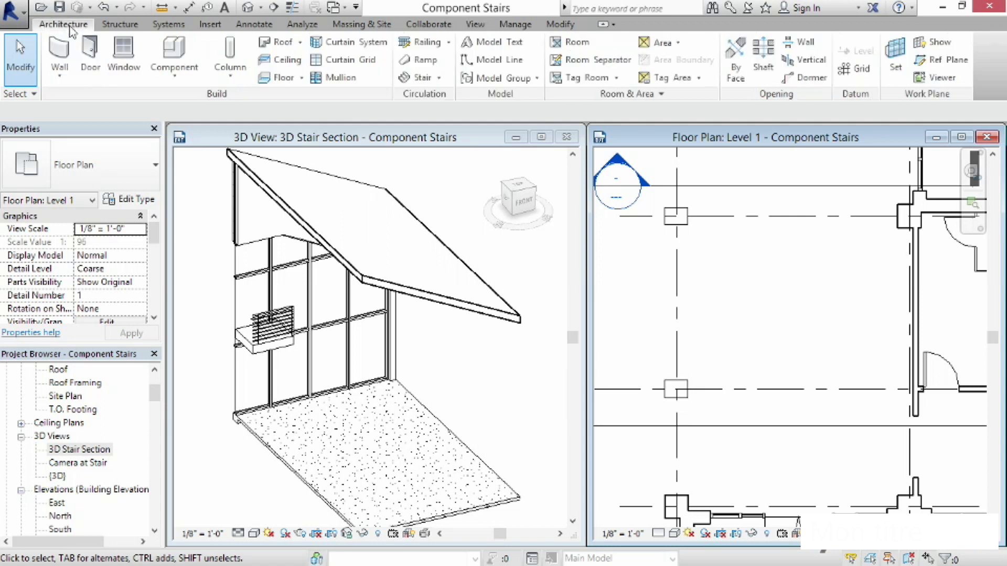
{"action": "left_click", "coordinate": [441, 78]}
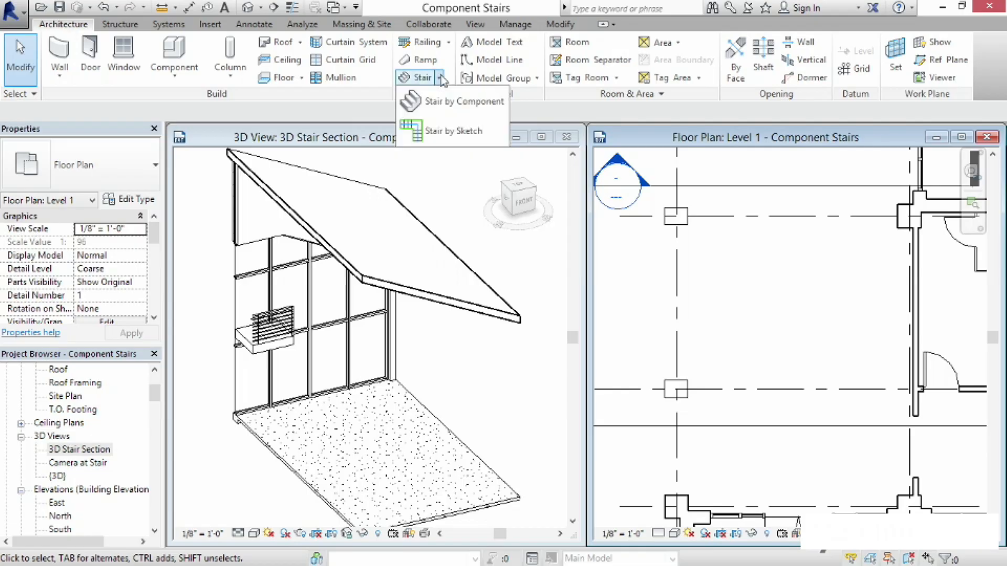
{"action": "left_click", "coordinate": [433, 104]}
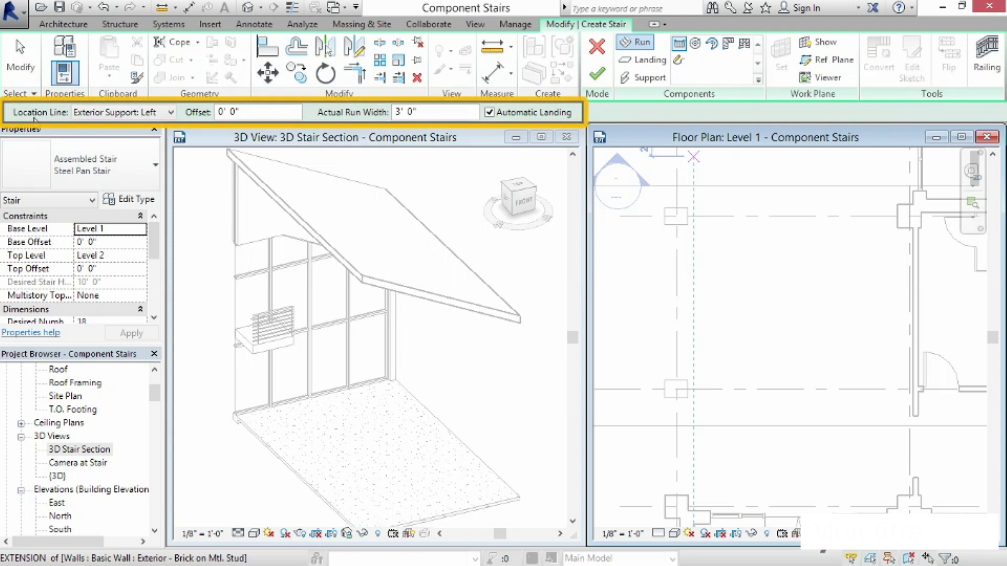
{"action": "left_click", "coordinate": [173, 113]}
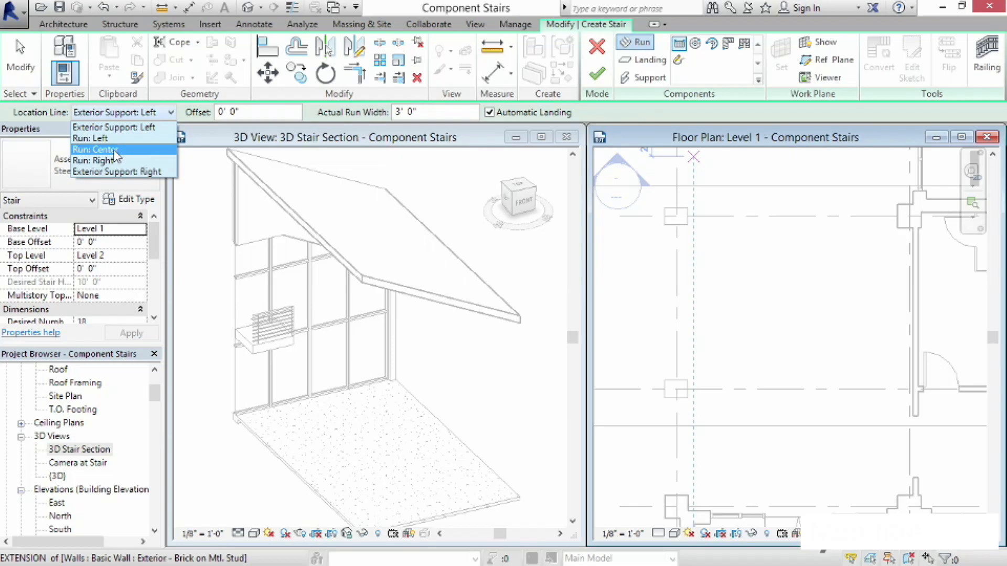
{"action": "left_click", "coordinate": [99, 150]}
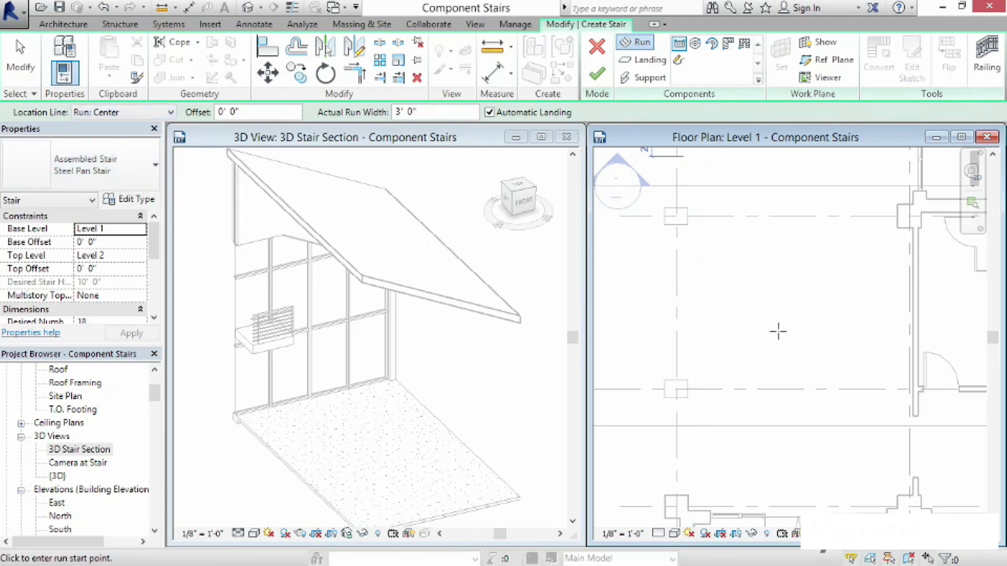
- Begin the first stair run in the open lobby area, trying Run: Left and settling on Exterior Support: Left as the location line
{"action": "left_click", "coordinate": [748, 306]}
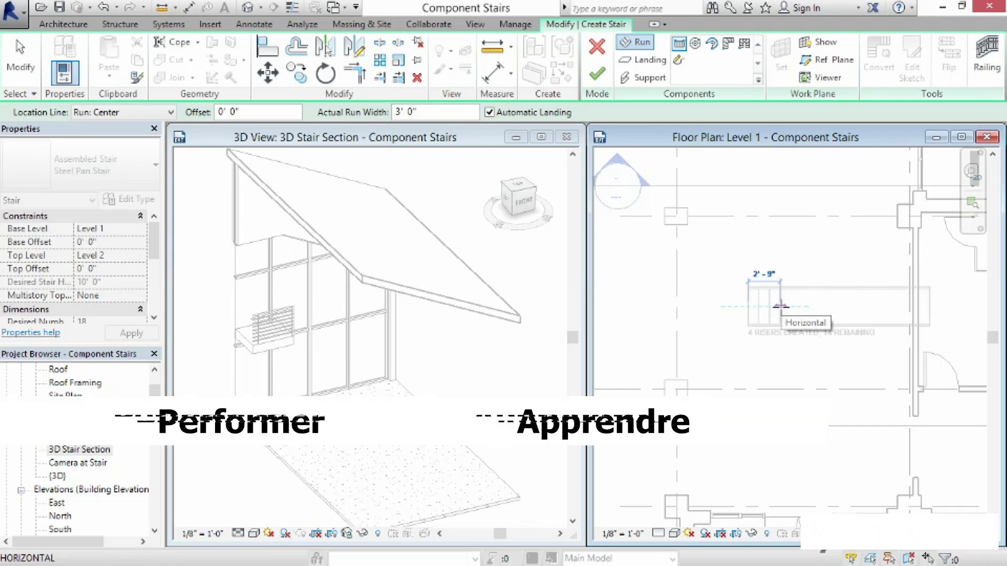
{"action": "scroll", "coordinate": [780, 305], "scroll_direction": "up", "scroll_amount": 5}
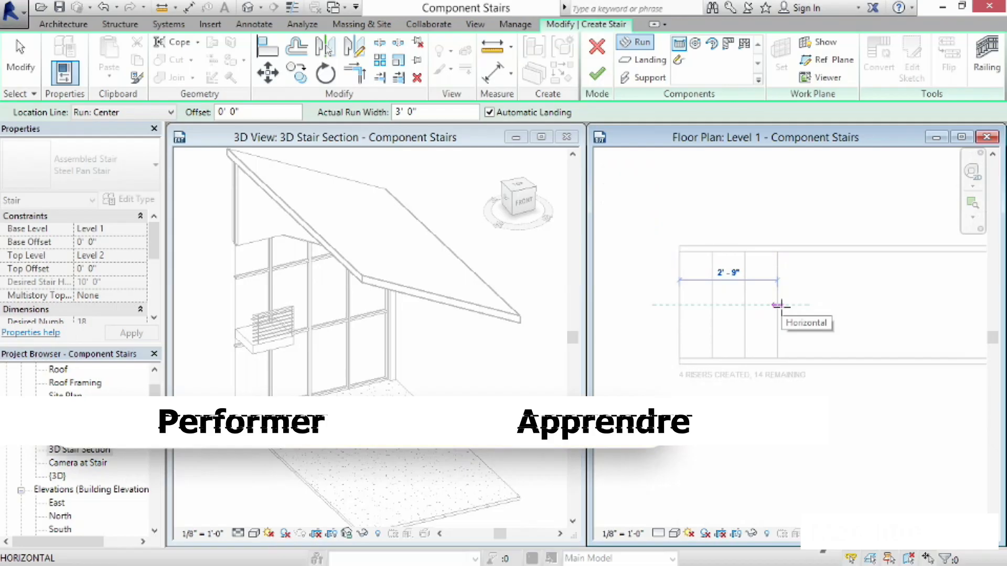
{"action": "left_click", "coordinate": [122, 112]}
{"action": "left_click", "coordinate": [105, 143]}
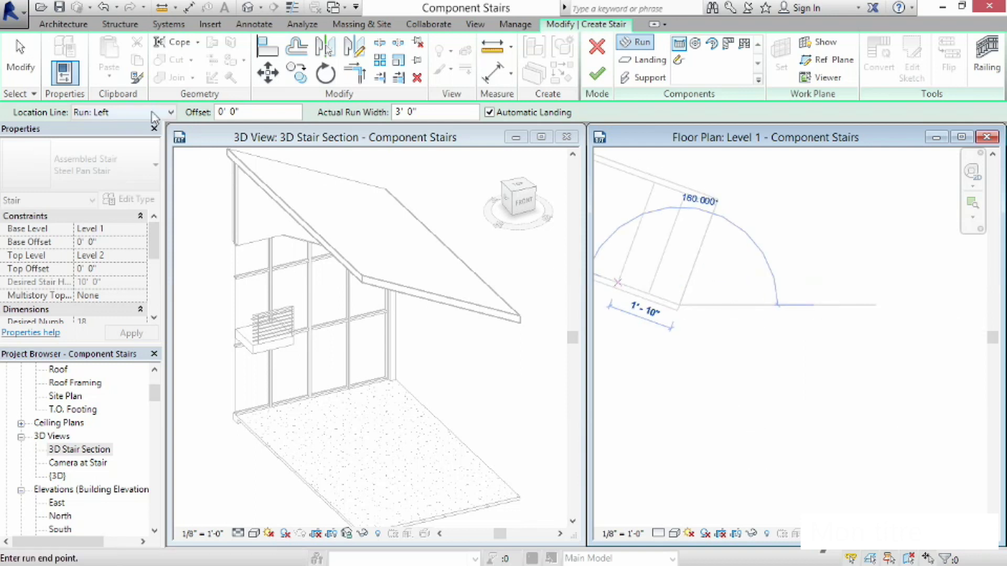
{"action": "left_click", "coordinate": [120, 112]}
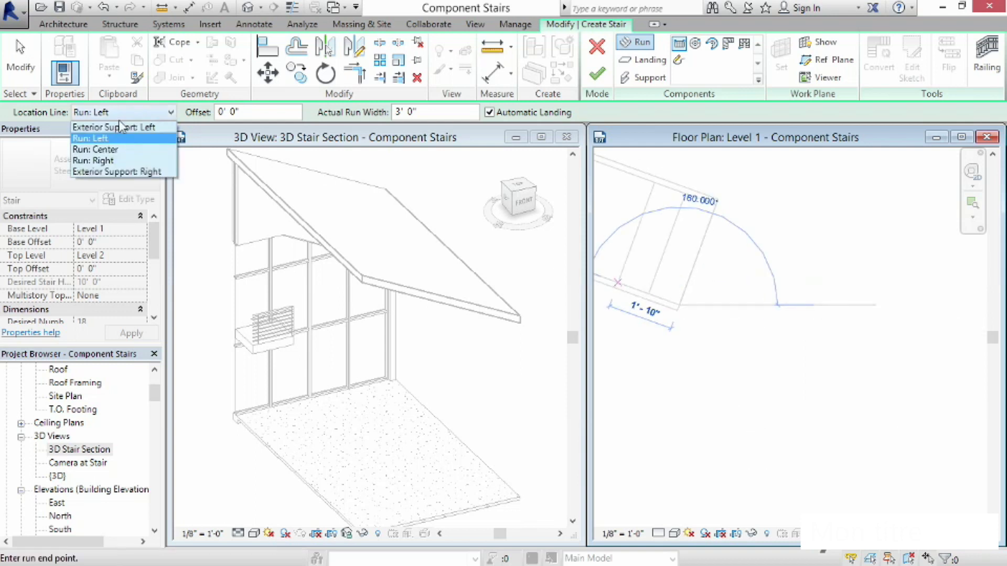
{"action": "left_click", "coordinate": [123, 128]}
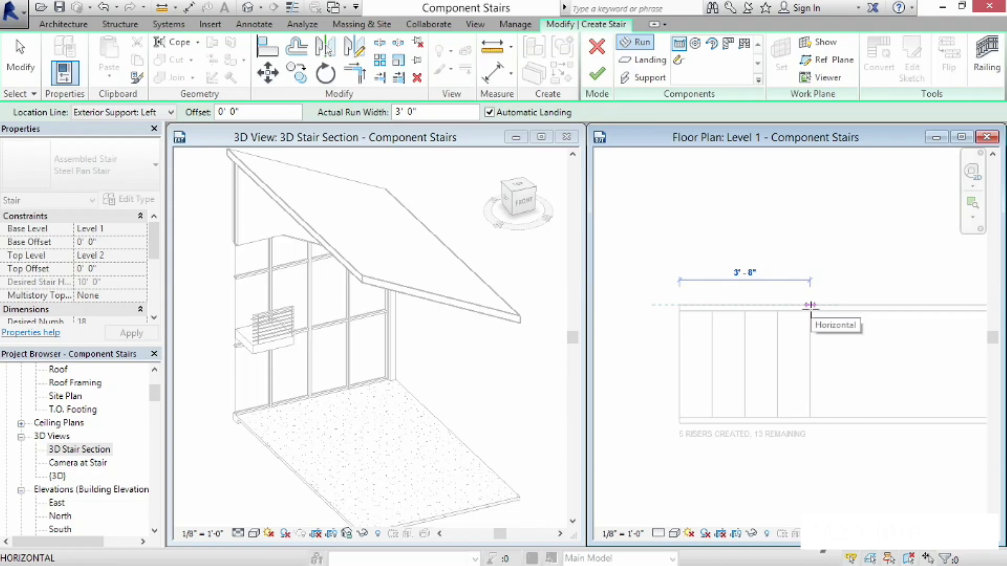
- End the first run horizontally at a length of 7' 4"
{"action": "scroll", "coordinate": [811, 306], "scroll_direction": "down", "scroll_amount": 2}
{"action": "middle_click_drag", "start_coordinate": [809, 308], "coordinate": [804, 258]}
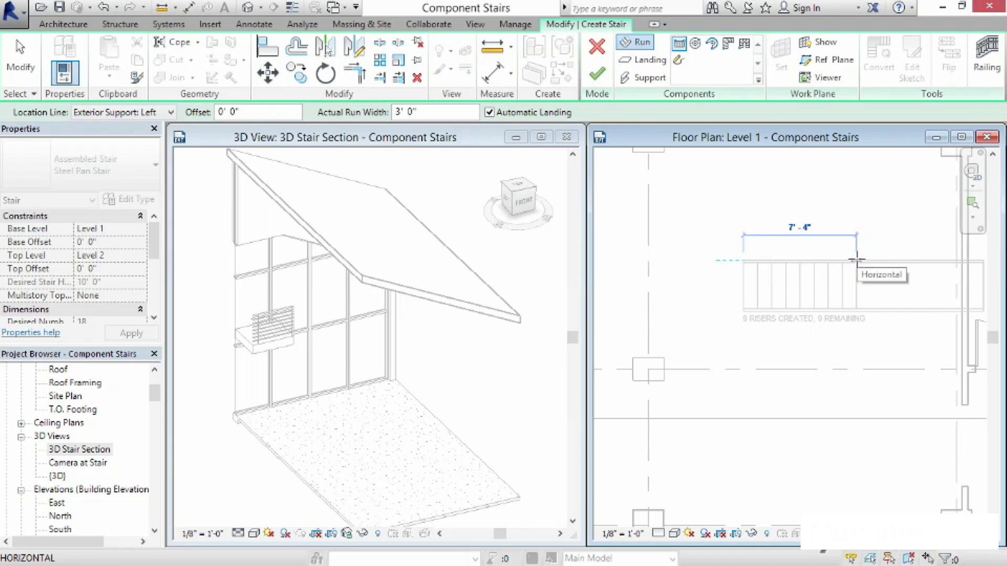
{"action": "left_click", "coordinate": [856, 259]}
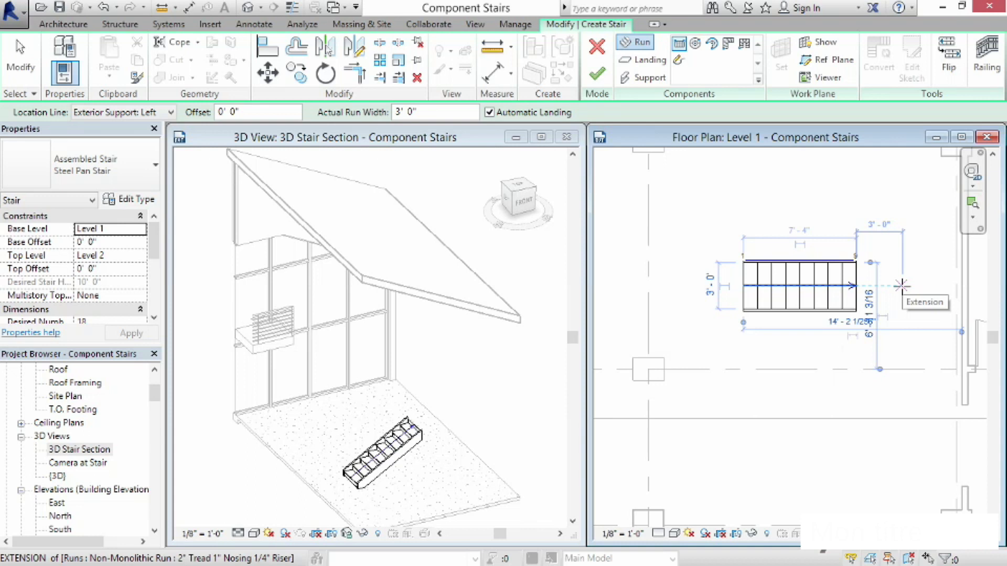
- Draw the parallel return run below the first, using all remaining risers with an automatic landing, and finish the stair
{"action": "scroll", "coordinate": [828, 270], "scroll_direction": "up", "scroll_amount": 2}
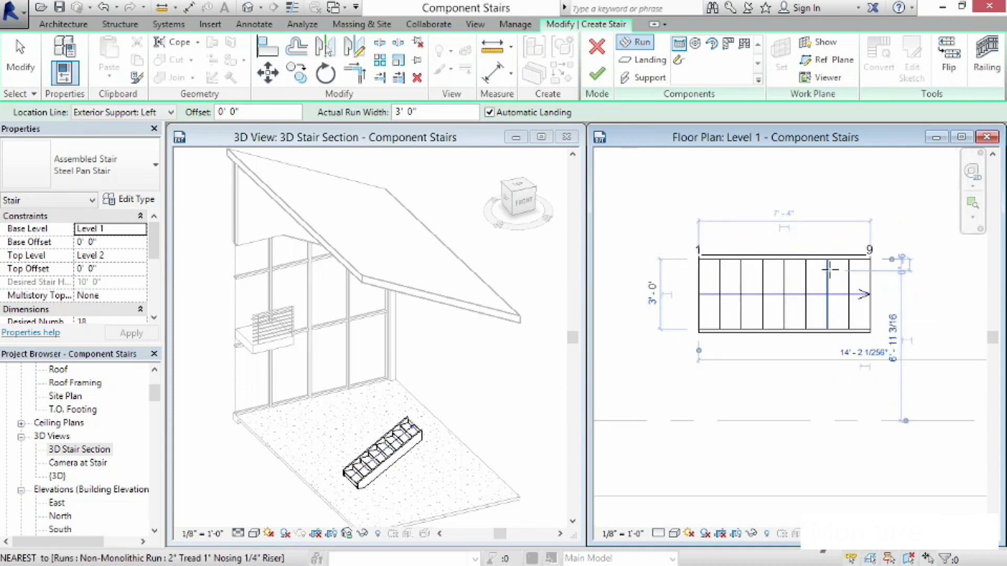
{"action": "left_click", "coordinate": [699, 252]}
{"action": "left_click", "coordinate": [869, 258]}
{"action": "middle_click_drag", "start_coordinate": [836, 404], "coordinate": [834, 367]}
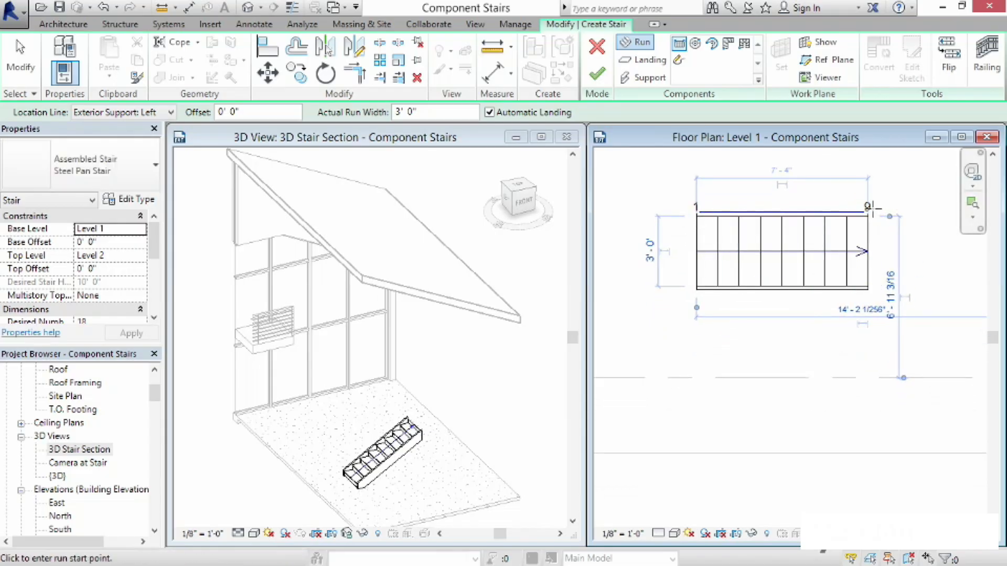
{"action": "left_click", "coordinate": [869, 401]}
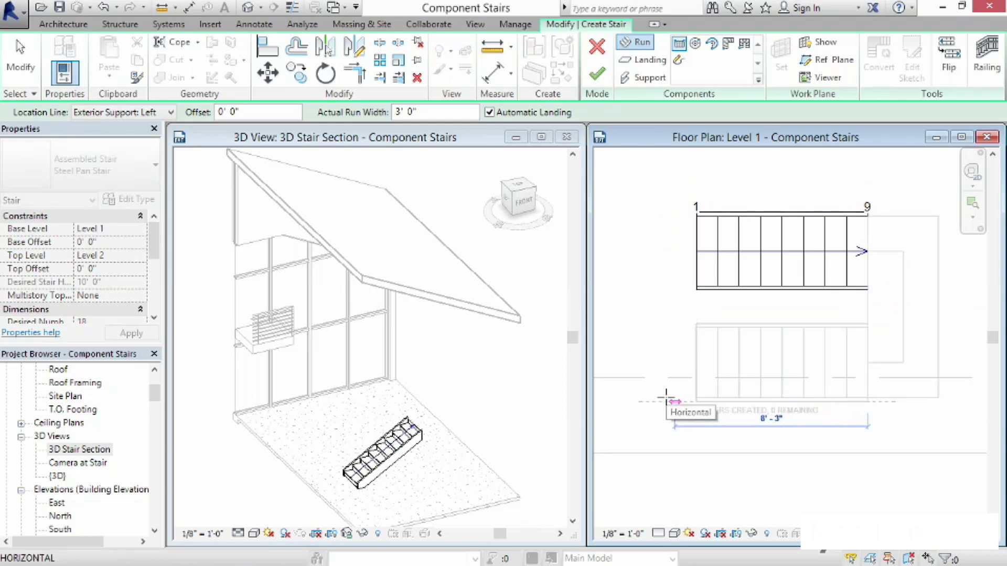
{"action": "left_click", "coordinate": [666, 399]}
{"action": "key", "text": "Escape"}
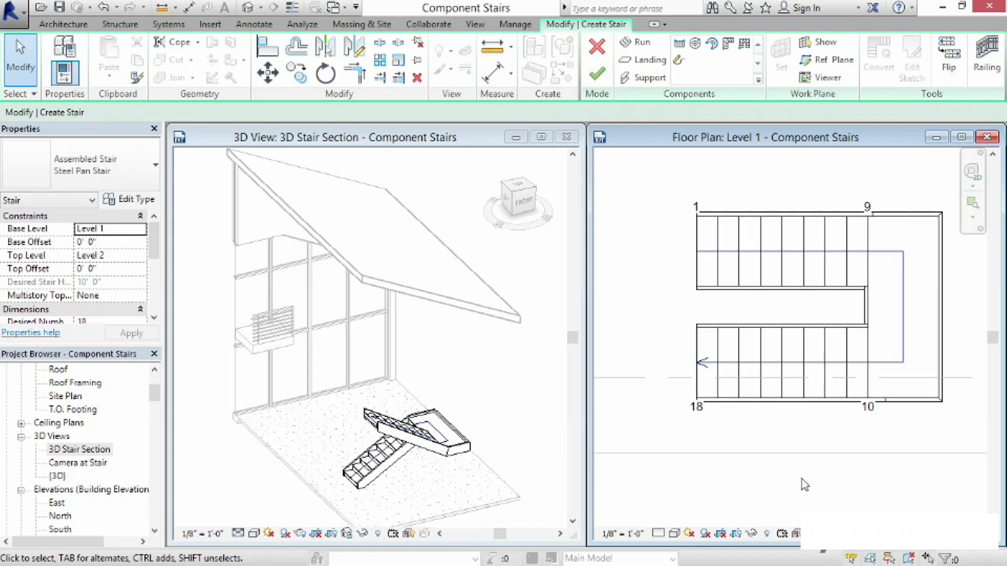
{"action": "left_click", "coordinate": [598, 76]}
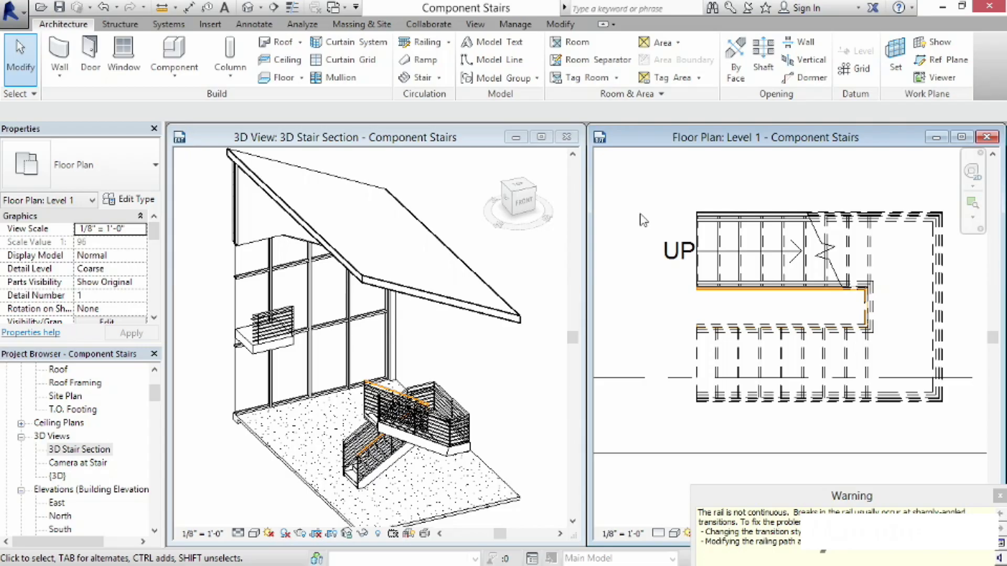
{"action": "left_click", "coordinate": [645, 306]}
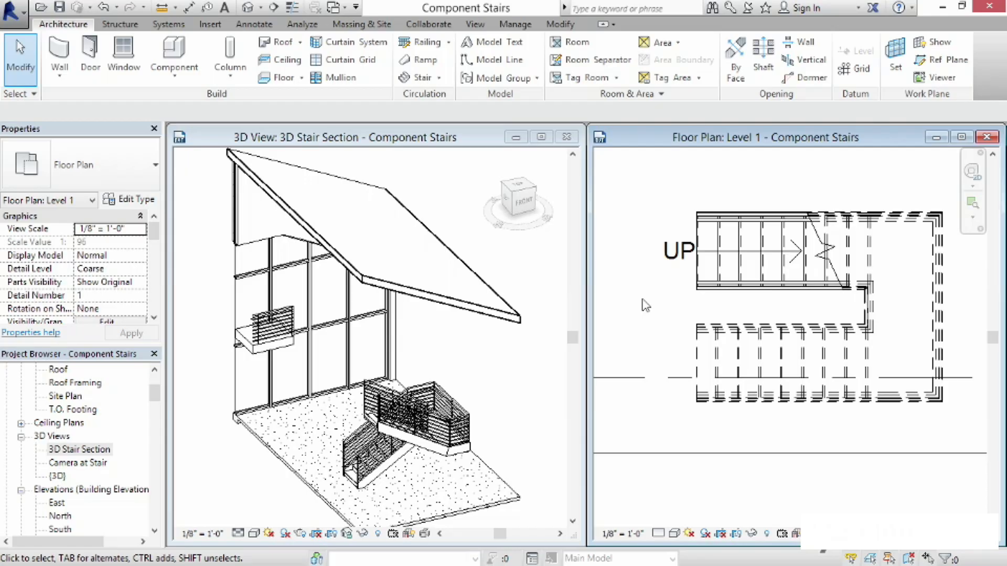
- Examine the inner pipe guardrail where it turns at the landing in the 3D Stair Section view
{"action": "left_click", "coordinate": [498, 413]}
{"action": "scroll", "coordinate": [428, 404], "scroll_direction": "up", "scroll_amount": 1}
{"action": "scroll", "coordinate": [444, 414], "scroll_direction": "up", "scroll_amount": 5}
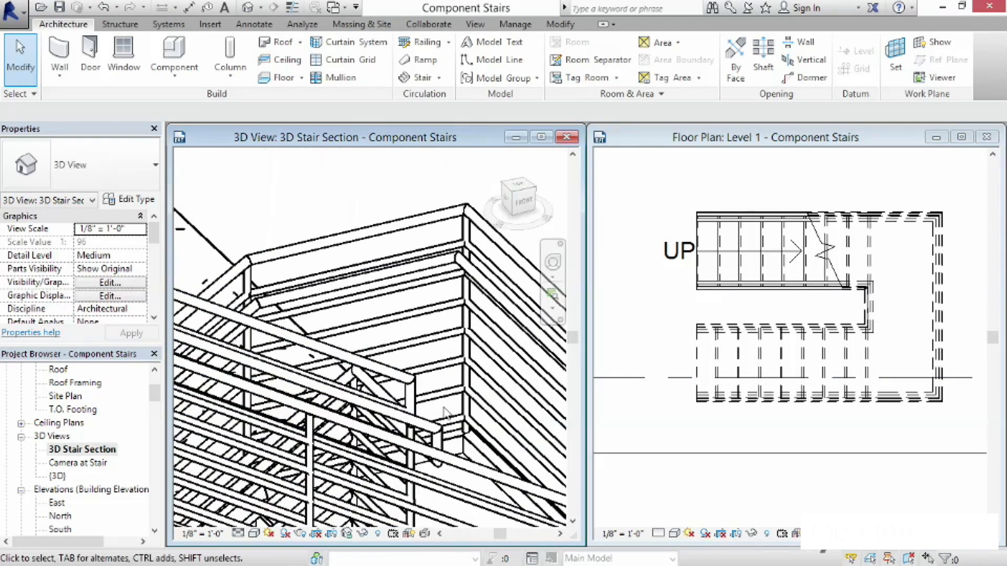
{"action": "scroll", "coordinate": [397, 367], "scroll_direction": "up", "scroll_amount": 3}
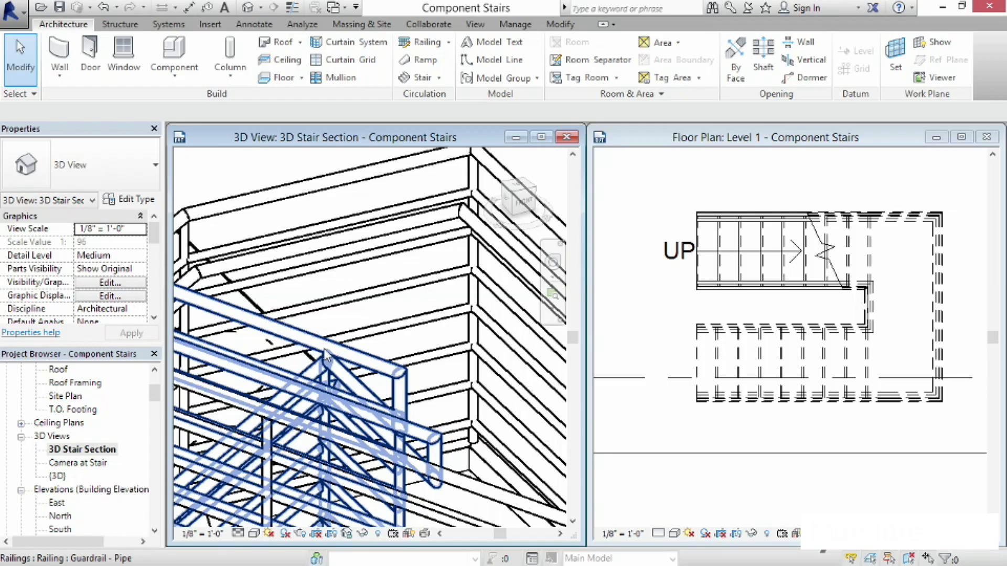
{"action": "scroll", "coordinate": [336, 370], "scroll_direction": "down", "scroll_amount": 5}
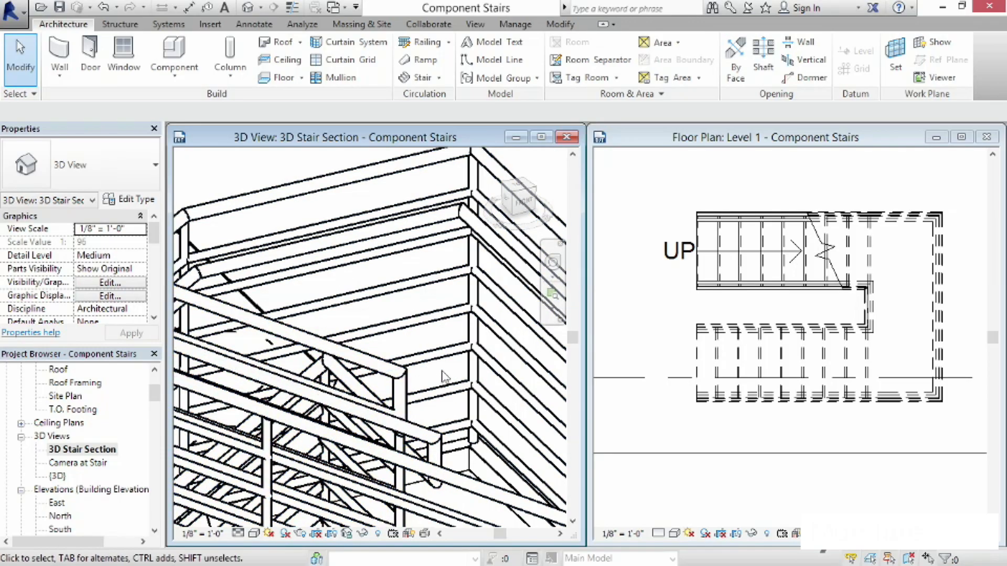
{"action": "scroll", "coordinate": [442, 375], "scroll_direction": "down", "scroll_amount": 3}
{"action": "middle_click_drag", "start_coordinate": [442, 374], "coordinate": [404, 337]}
- Edit the stair and extend the landing edge at riser 9 by 1' toward the lower run
{"action": "left_click", "coordinate": [672, 325]}
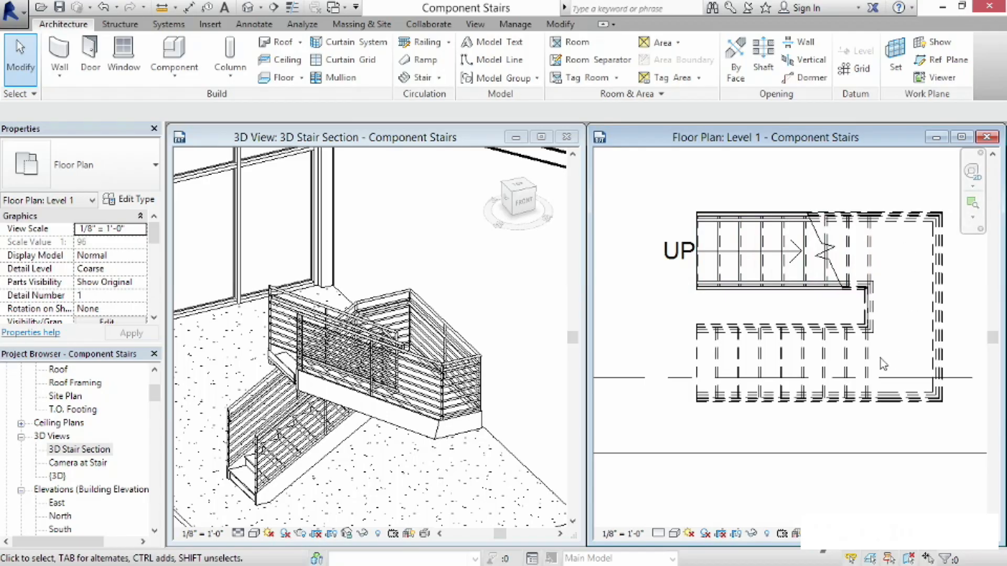
{"action": "left_click", "coordinate": [810, 270]}
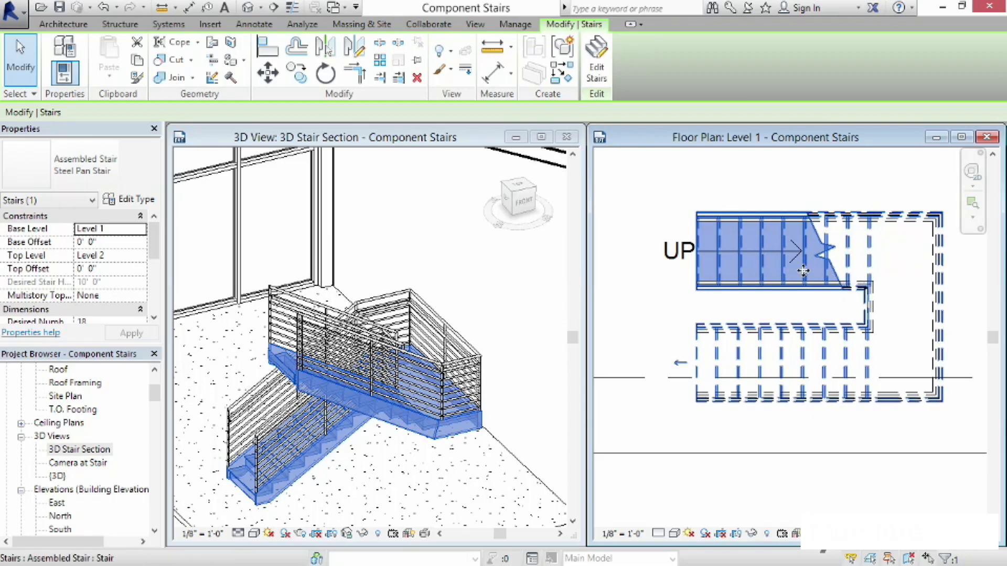
{"action": "left_click", "coordinate": [596, 74]}
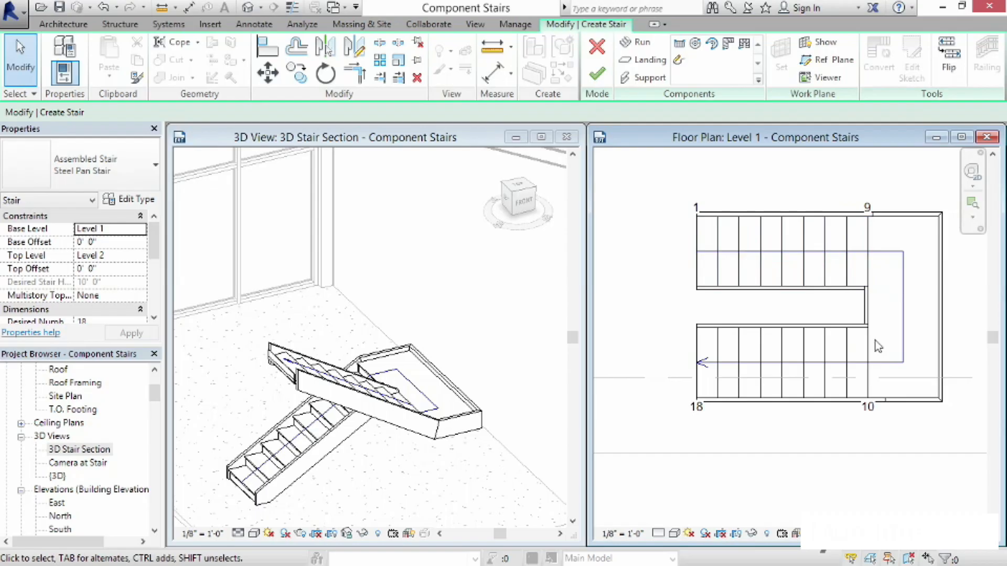
{"action": "left_click", "coordinate": [903, 315]}
{"action": "scroll", "coordinate": [843, 347], "scroll_direction": "up", "scroll_amount": 3}
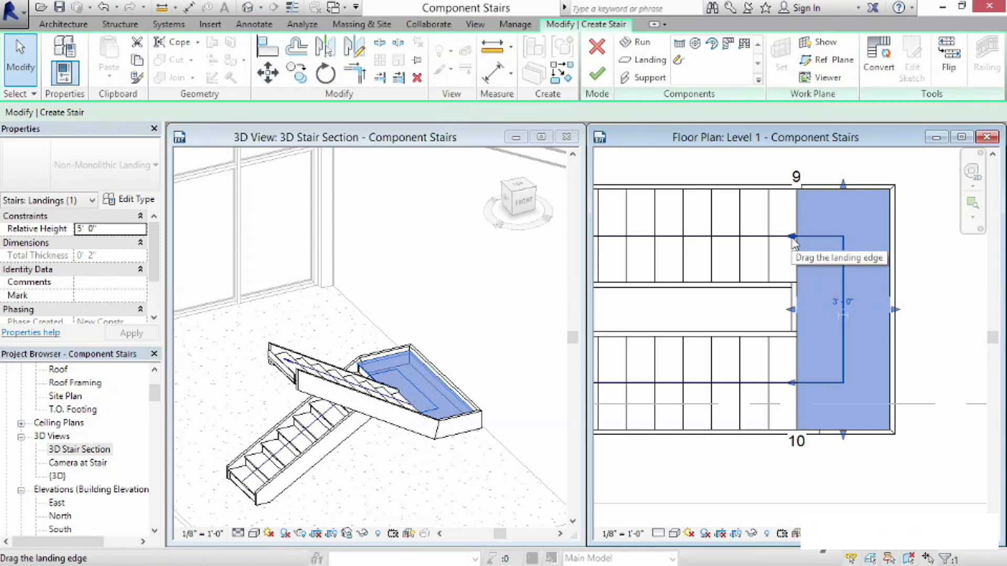
{"action": "left_click_drag", "start_coordinate": [793, 238], "coordinate": [758, 236]}
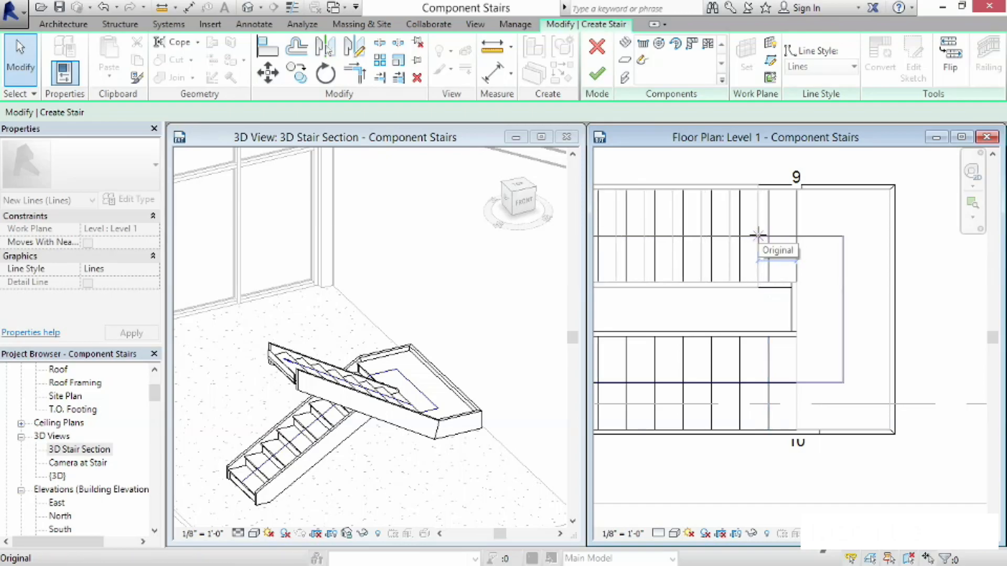
{"action": "type", "text": "1"}
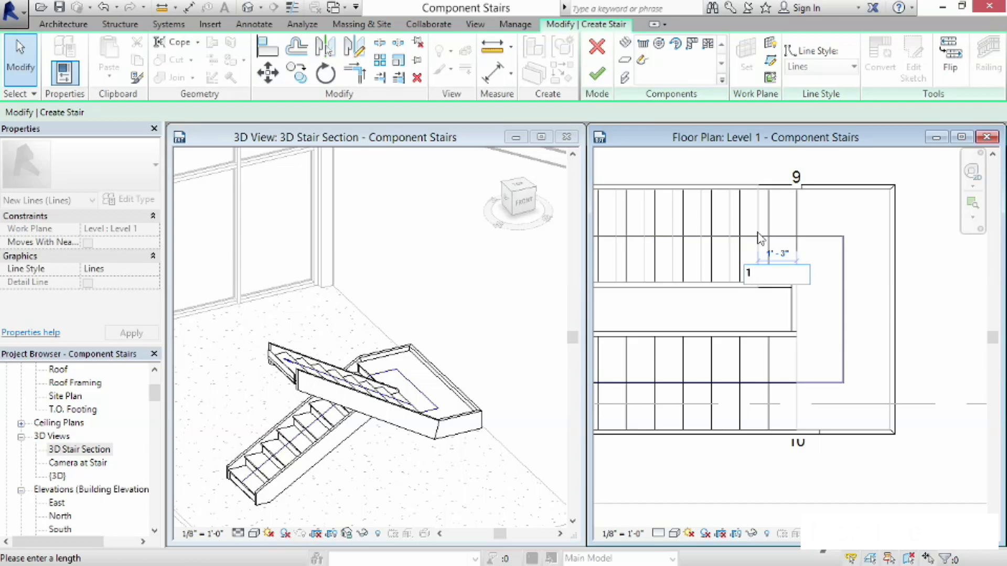
{"action": "key", "text": "Return"}
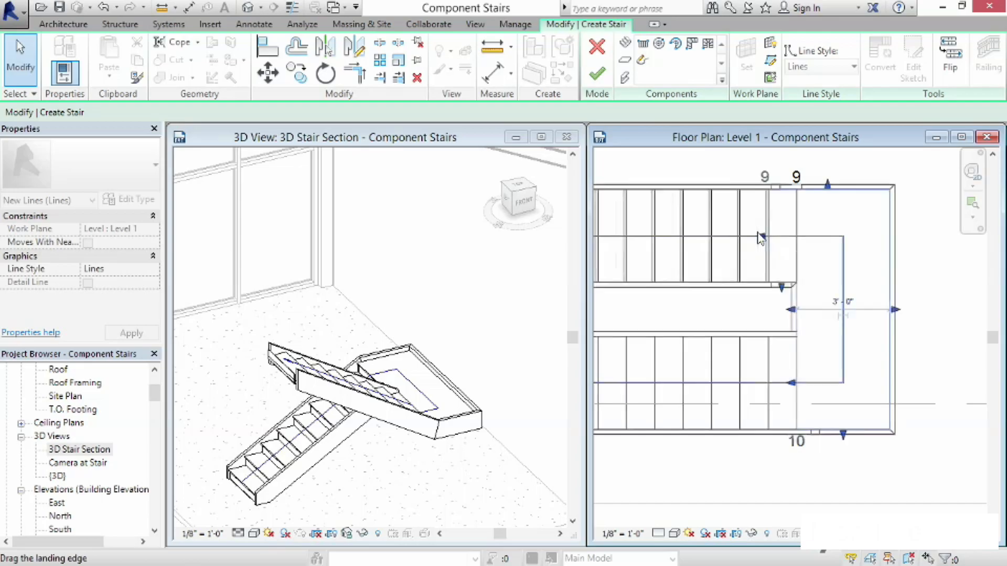
{"action": "left_click", "coordinate": [765, 231]}
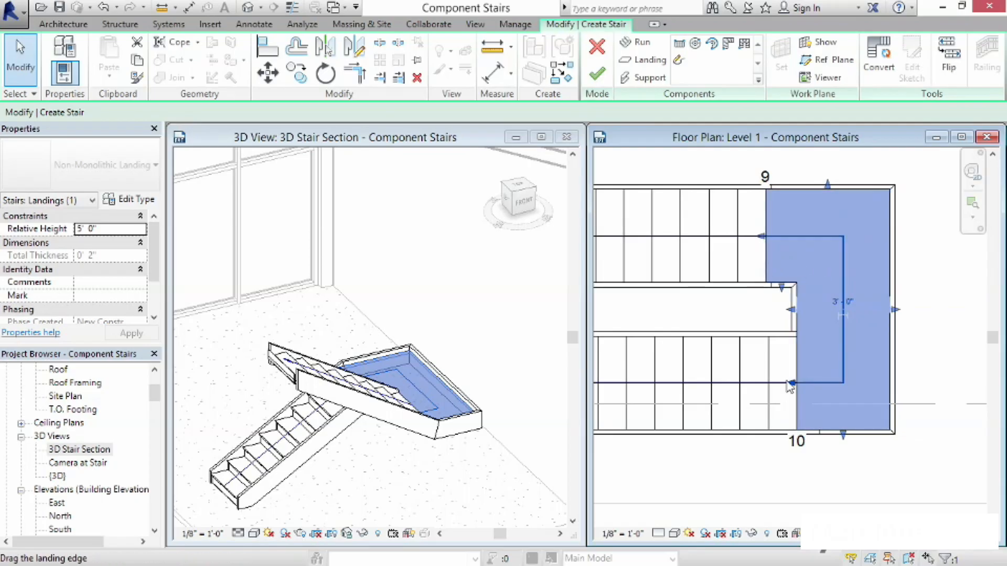
- Extend the landing edge at riser 10 toward the upper run past the riser 9 edge, and finish the stair edit
{"action": "left_click_drag", "start_coordinate": [793, 383], "coordinate": [750, 386]}
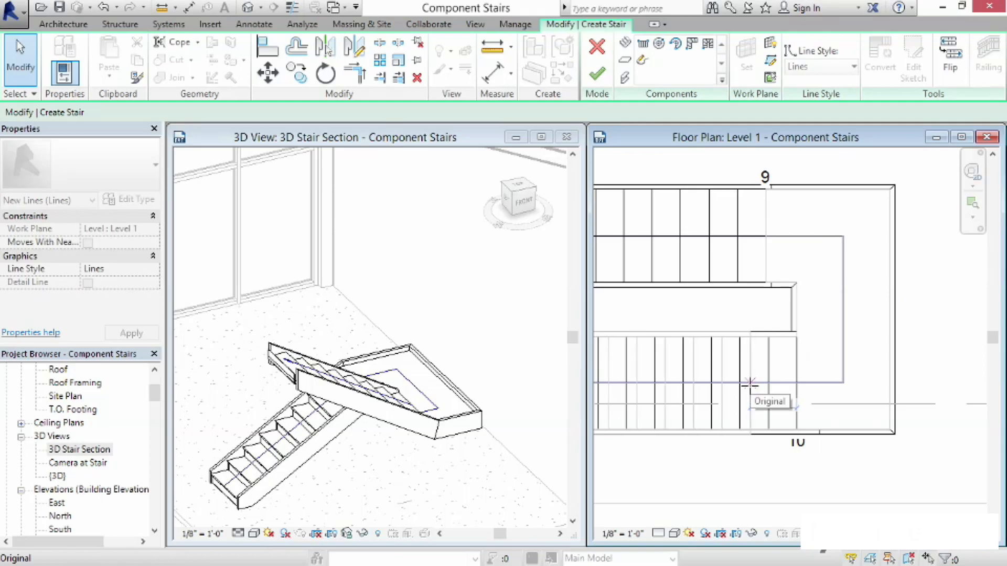
{"action": "left_click_drag", "start_coordinate": [750, 384], "coordinate": [750, 385]}
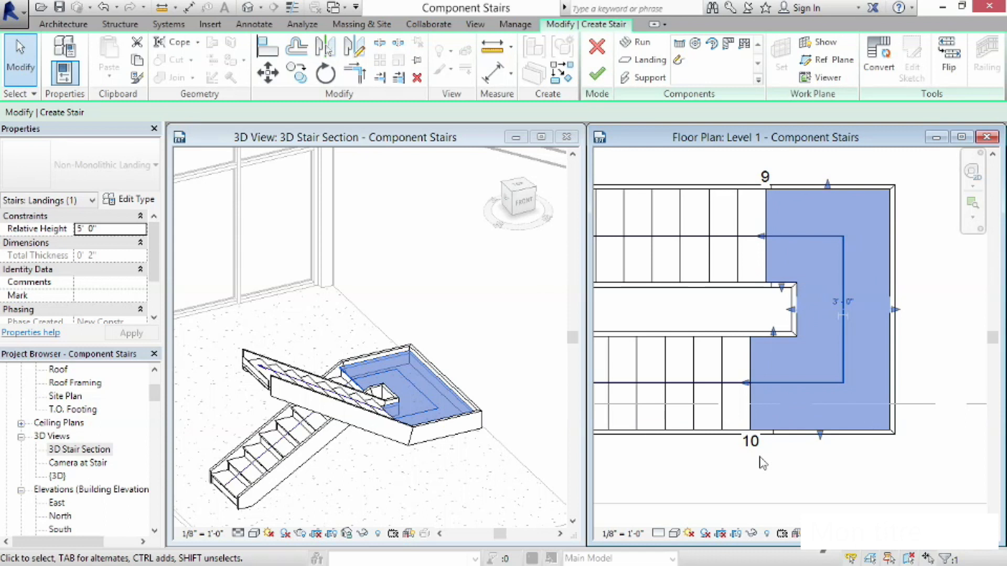
{"action": "left_click", "coordinate": [598, 77]}
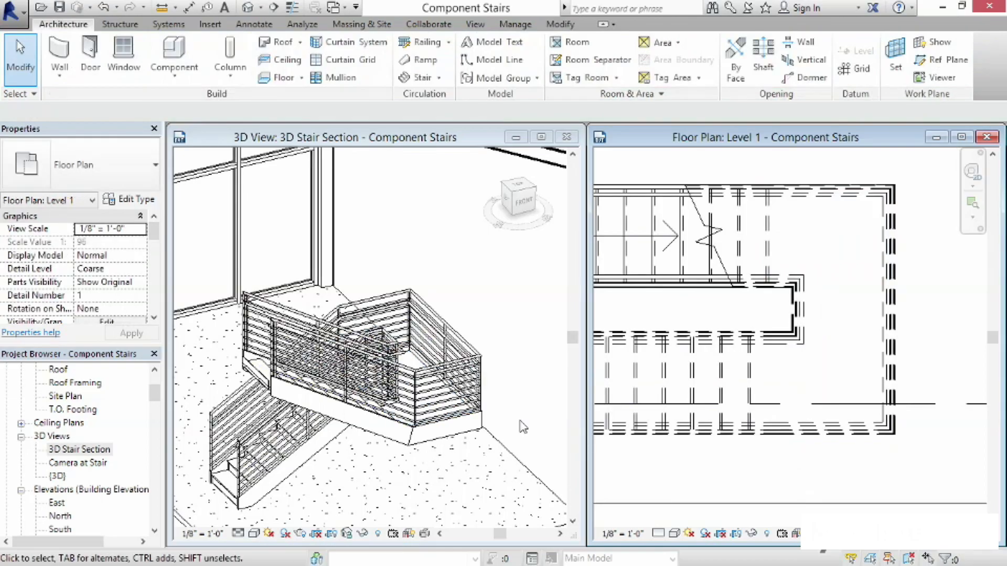
- Inspect the inner guardrail's turn at the extended landing in the 3D Stair Section view
{"action": "left_click", "coordinate": [522, 426]}
{"action": "scroll", "coordinate": [378, 343], "scroll_direction": "up", "scroll_amount": 4}
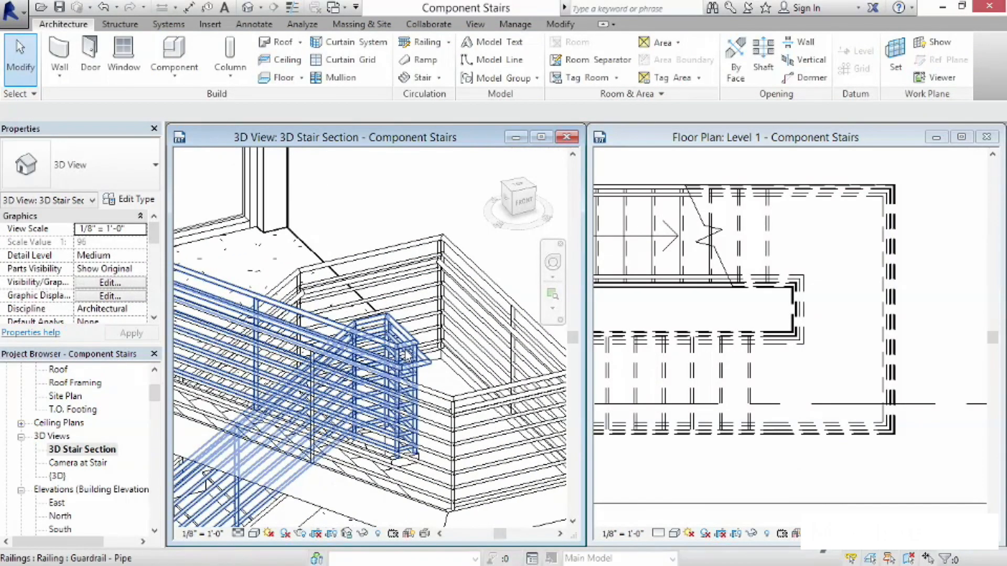
{"action": "left_click", "coordinate": [408, 355]}
{"action": "middle_click_drag", "start_coordinate": [408, 355], "coordinate": [453, 344], "text": "shift"}
{"action": "scroll", "coordinate": [451, 344], "scroll_direction": "down", "scroll_amount": 3}
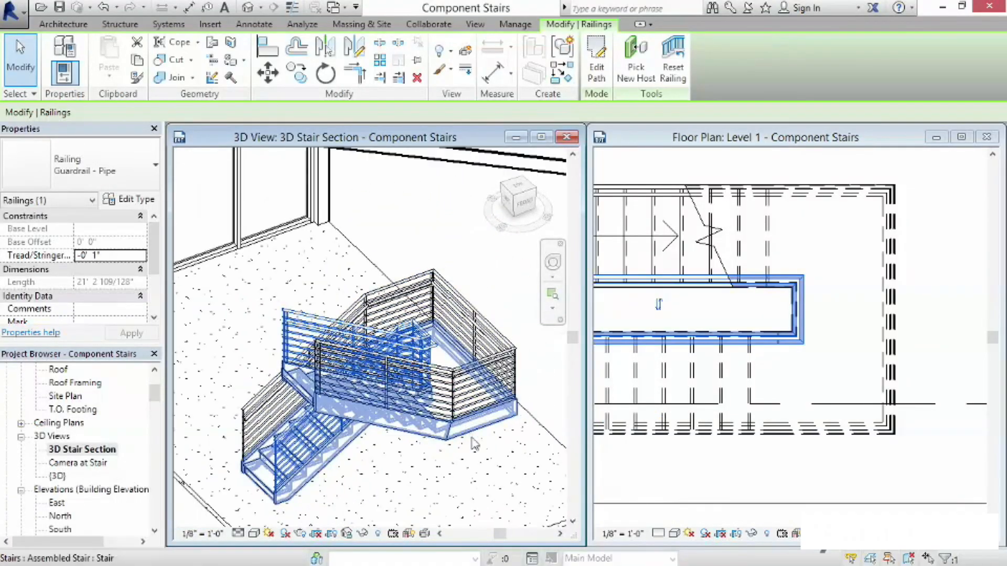
{"action": "key", "text": "Escape"}
- Reopen the stair for editing and move the run with risers 10 to 18 farther away from the first run
{"action": "left_click", "coordinate": [790, 460]}
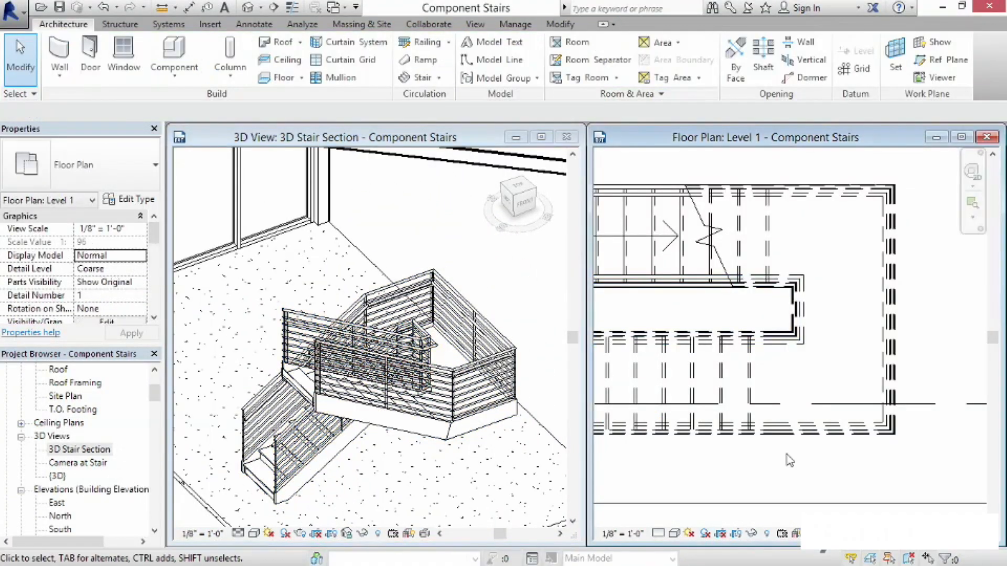
{"action": "scroll", "coordinate": [790, 460], "scroll_direction": "down", "scroll_amount": 3}
{"action": "middle_click_drag", "start_coordinate": [792, 462], "coordinate": [834, 454]}
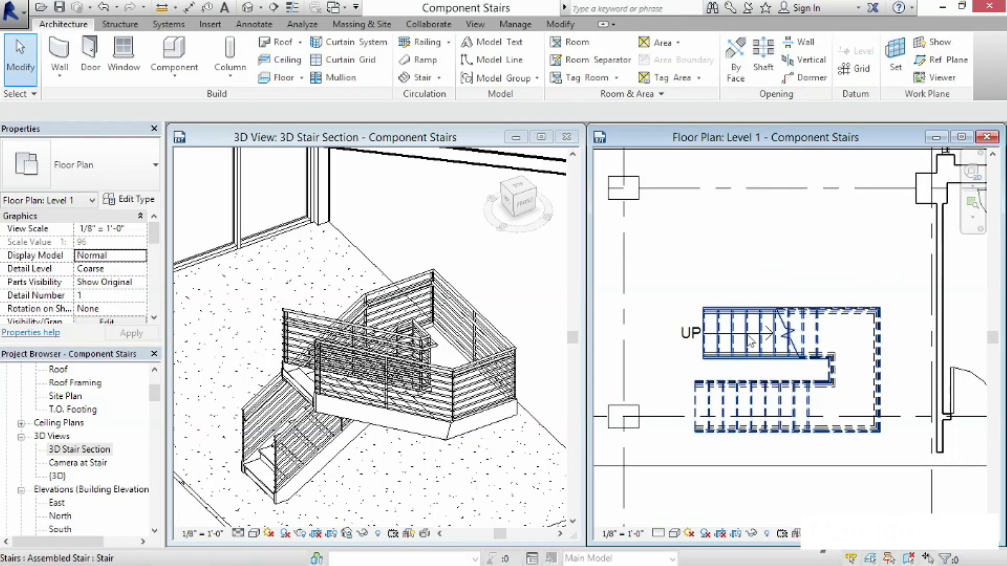
{"action": "left_click", "coordinate": [780, 377]}
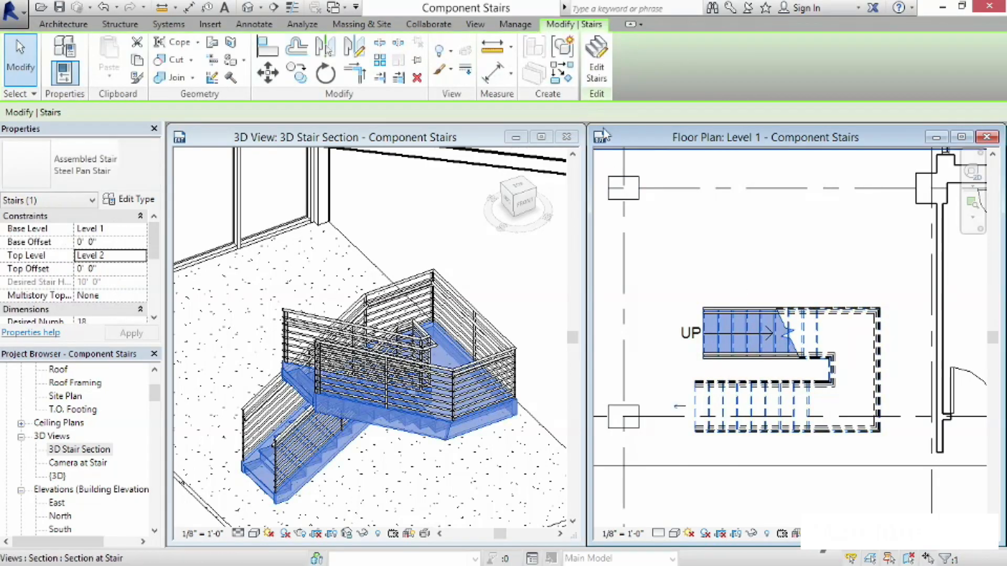
{"action": "left_click", "coordinate": [601, 80]}
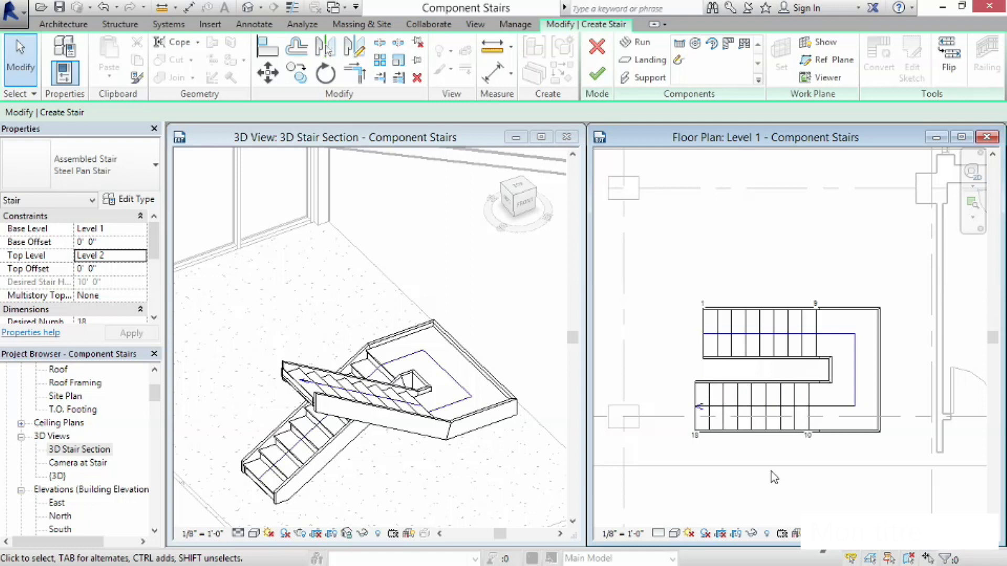
{"action": "left_click", "coordinate": [777, 424]}
{"action": "left_click_drag", "start_coordinate": [766, 403], "coordinate": [770, 422]}
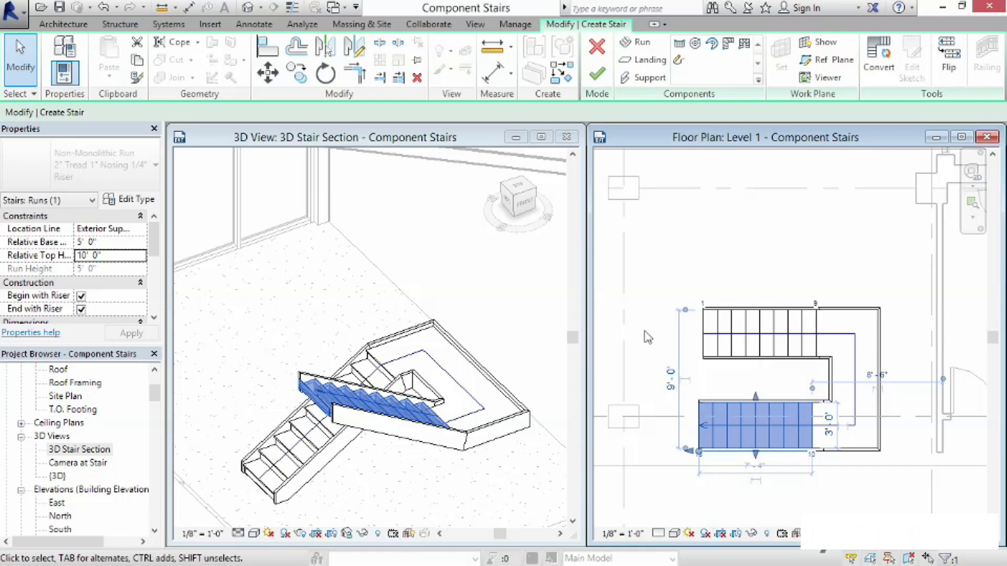
- Place an aligned dimension across the gap between the facing inner edges of the two stair runs
{"action": "left_click", "coordinate": [495, 84]}
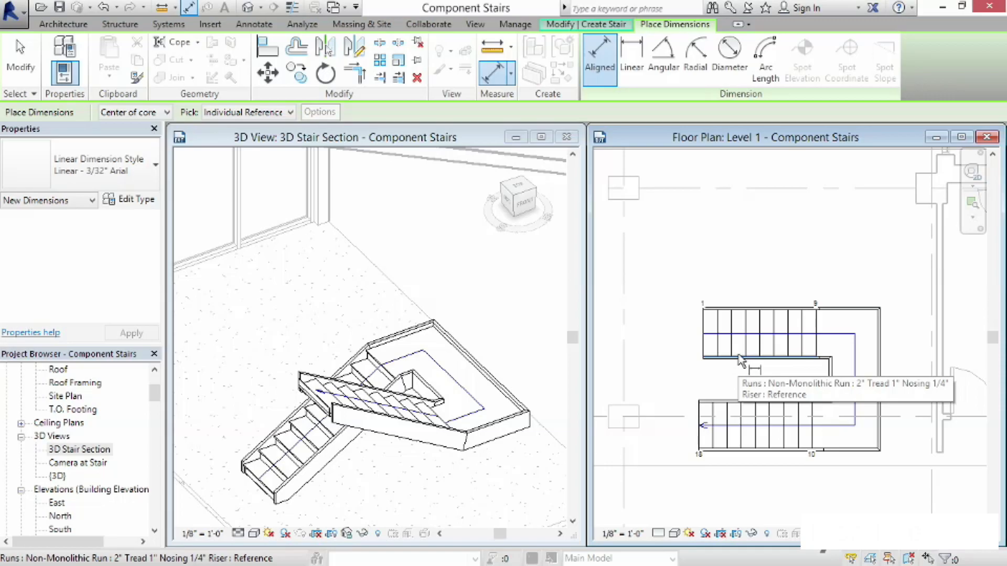
{"action": "key", "text": "Tab"}
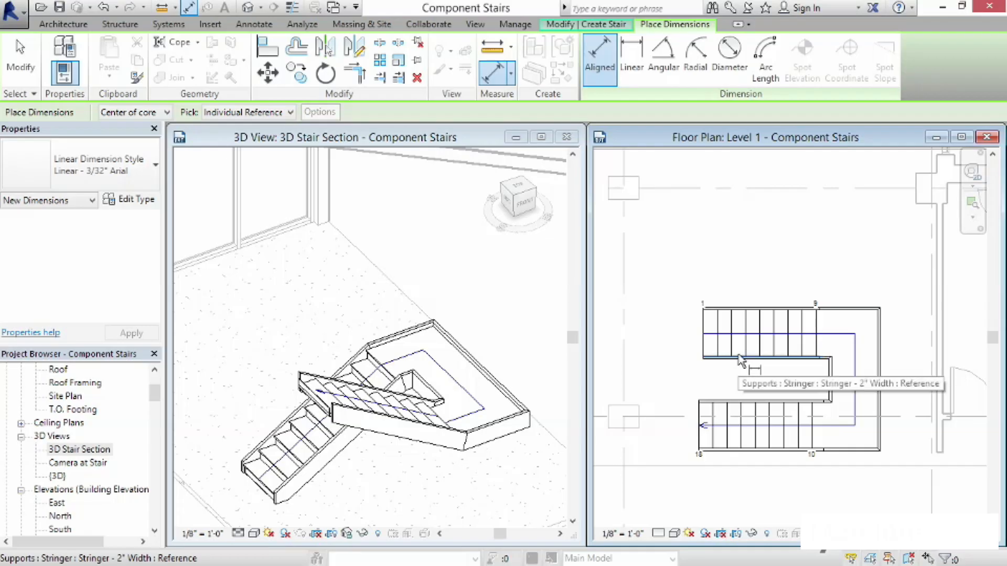
{"action": "key", "text": "Tab"}
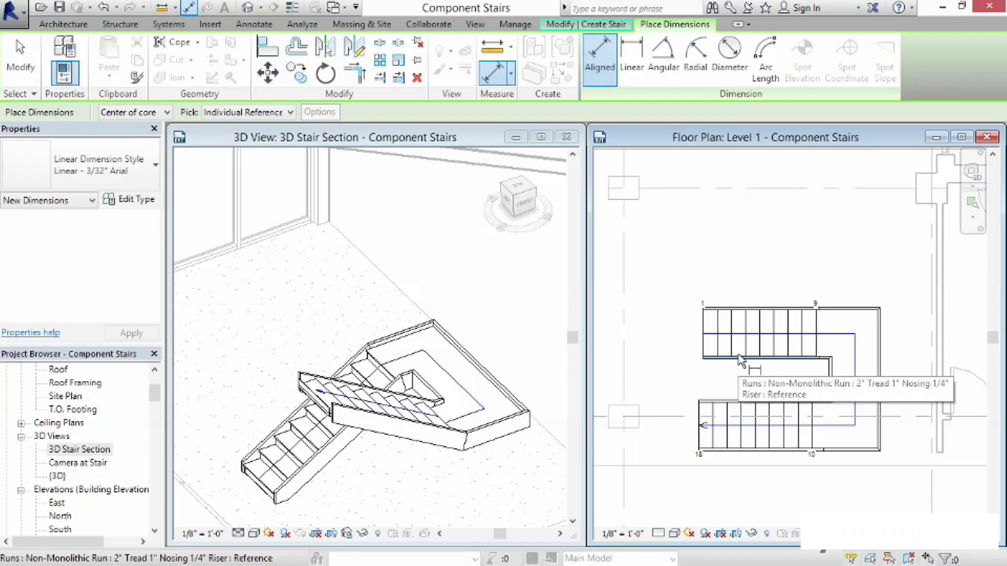
{"action": "left_click", "coordinate": [741, 361]}
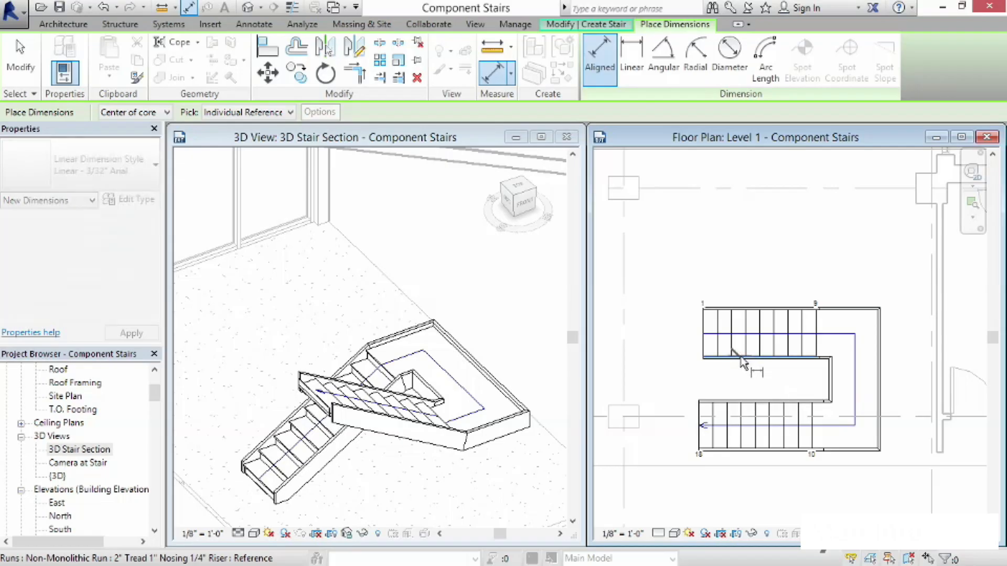
{"action": "left_click", "coordinate": [751, 407]}
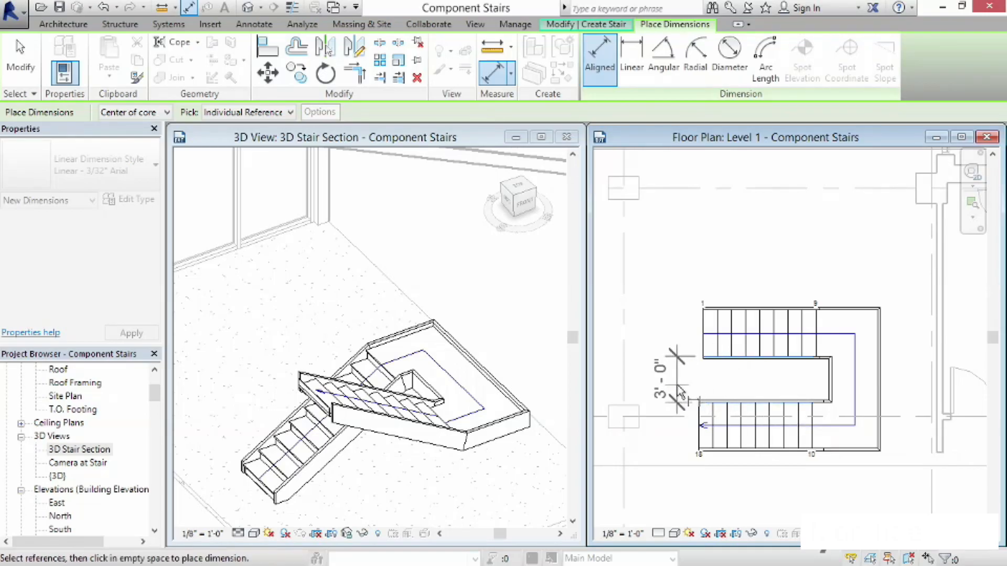
{"action": "left_click", "coordinate": [676, 380]}
{"action": "key", "text": "Escape"}
{"action": "key", "text": "Escape"}
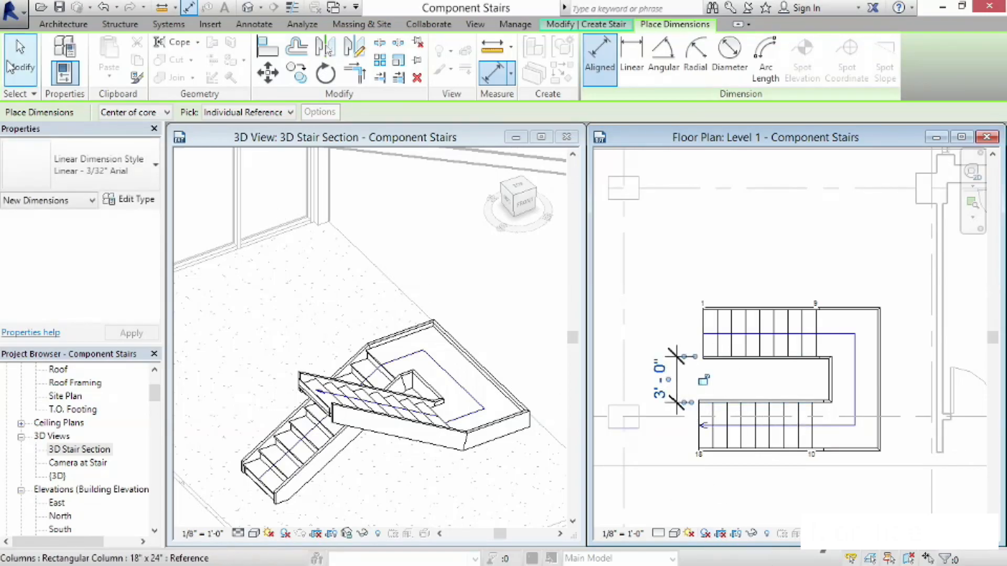
- Set the gap between the two runs to 0' 8" by moving the run with risers 10 to 18
{"action": "left_click", "coordinate": [745, 418]}
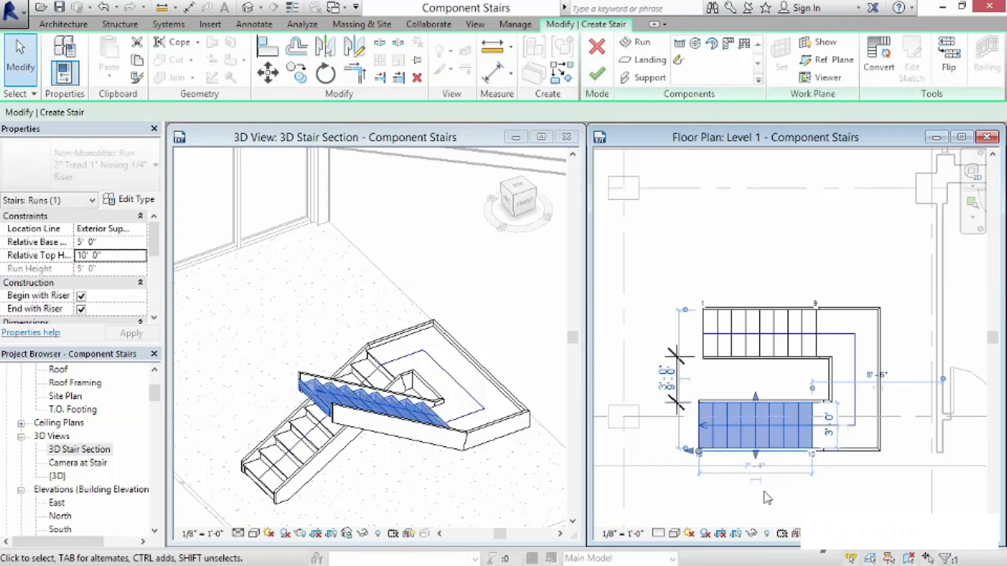
{"action": "left_click", "coordinate": [664, 388]}
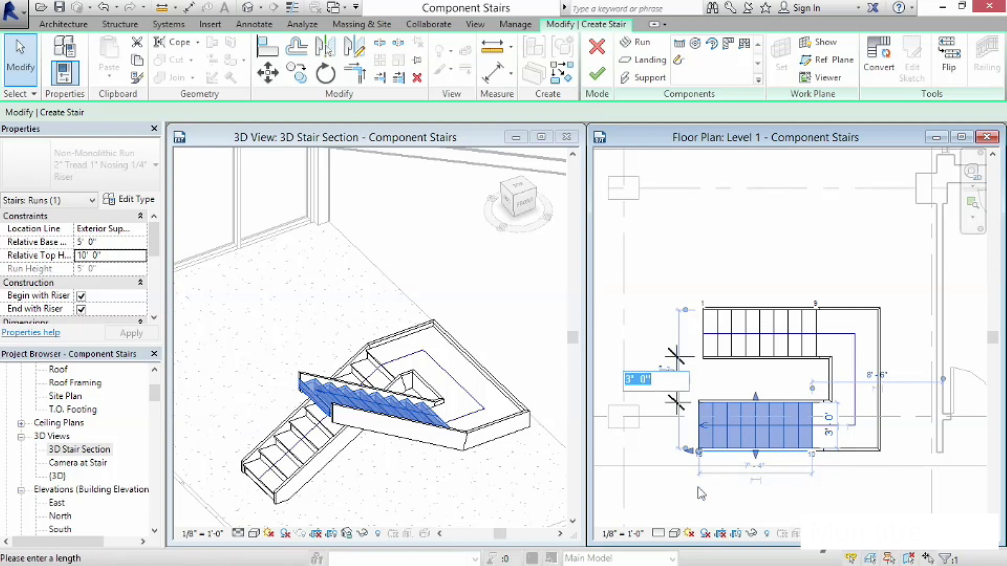
{"action": "type", "text": "0 8"}
{"action": "key", "text": "Return"}
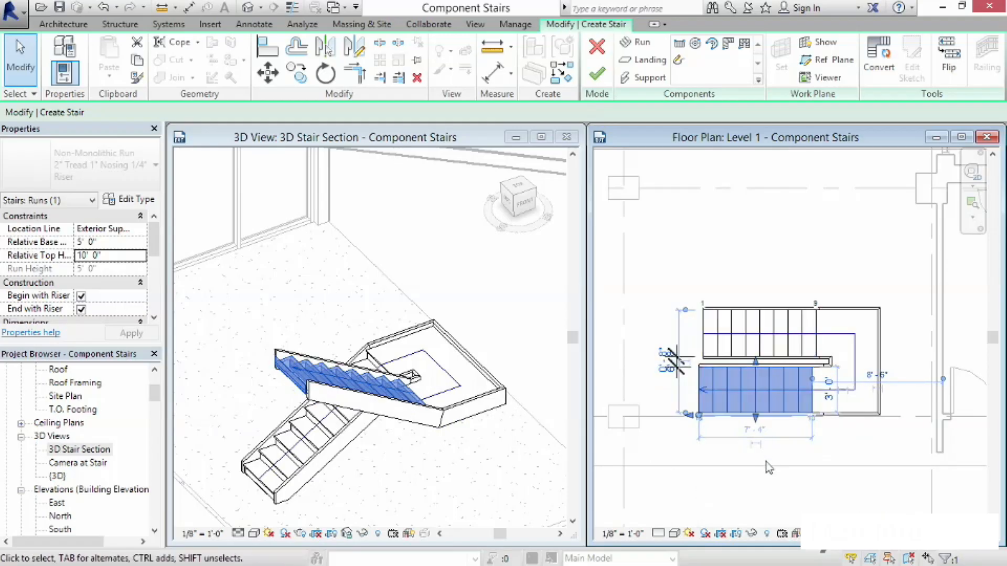
{"action": "left_click", "coordinate": [773, 489]}
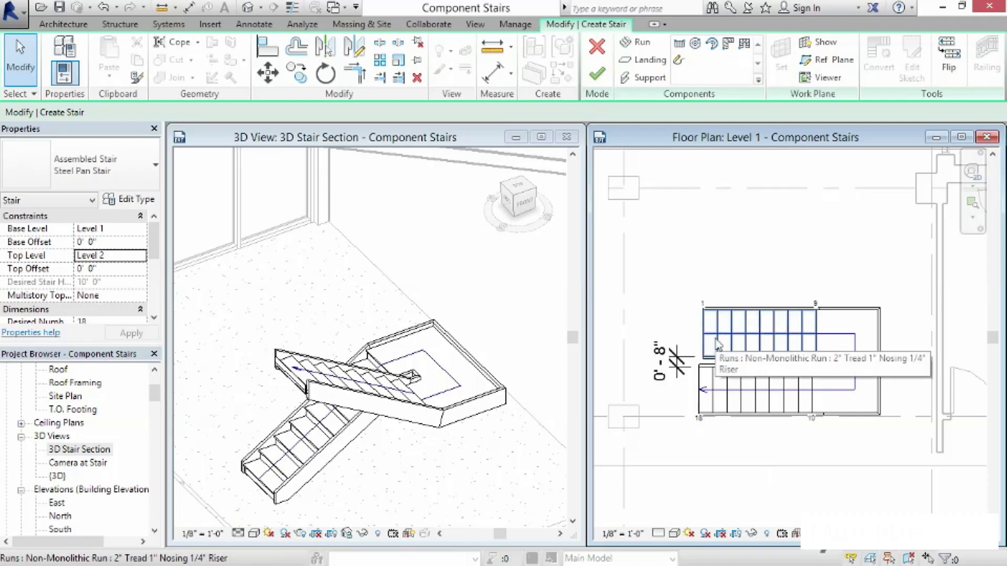
- Try shortening the first run by two risers at its start using the run end control, and undo the change
{"action": "scroll", "coordinate": [717, 347], "scroll_direction": "up", "scroll_amount": 2}
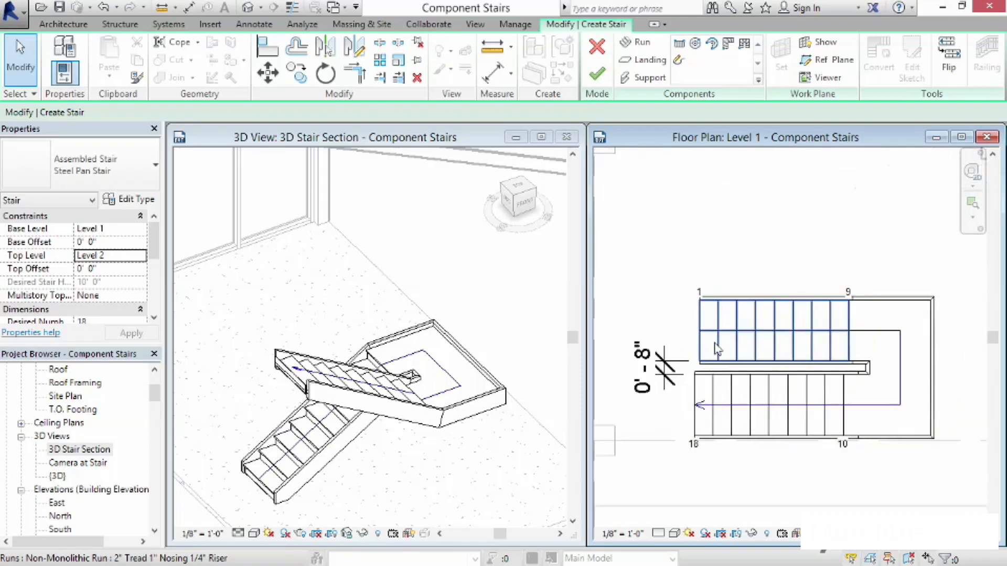
{"action": "scroll", "coordinate": [717, 347], "scroll_direction": "up", "scroll_amount": 2}
{"action": "middle_click_drag", "start_coordinate": [736, 357], "coordinate": [768, 351]}
{"action": "left_click", "coordinate": [804, 347]}
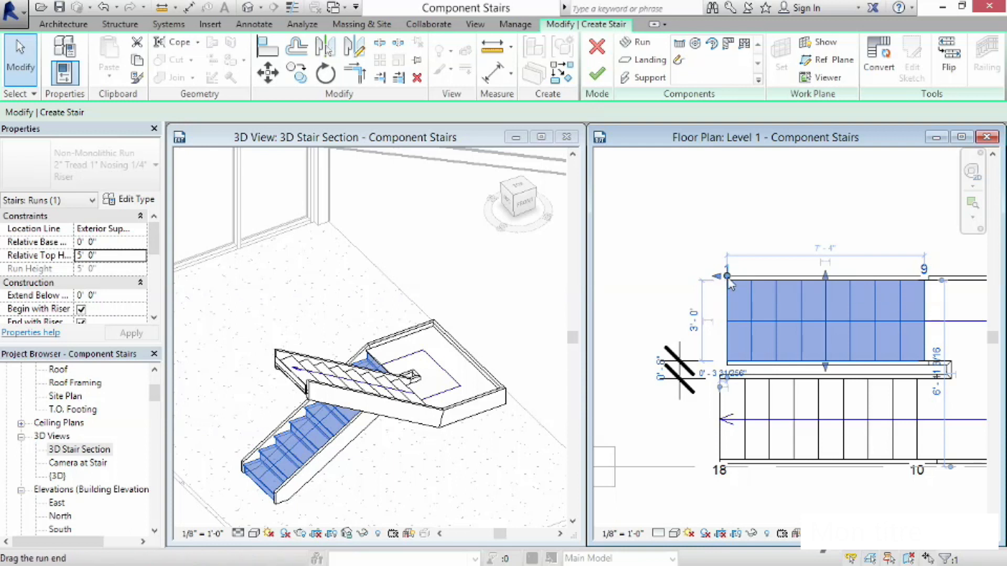
{"action": "left_click_drag", "start_coordinate": [727, 276], "coordinate": [776, 277]}
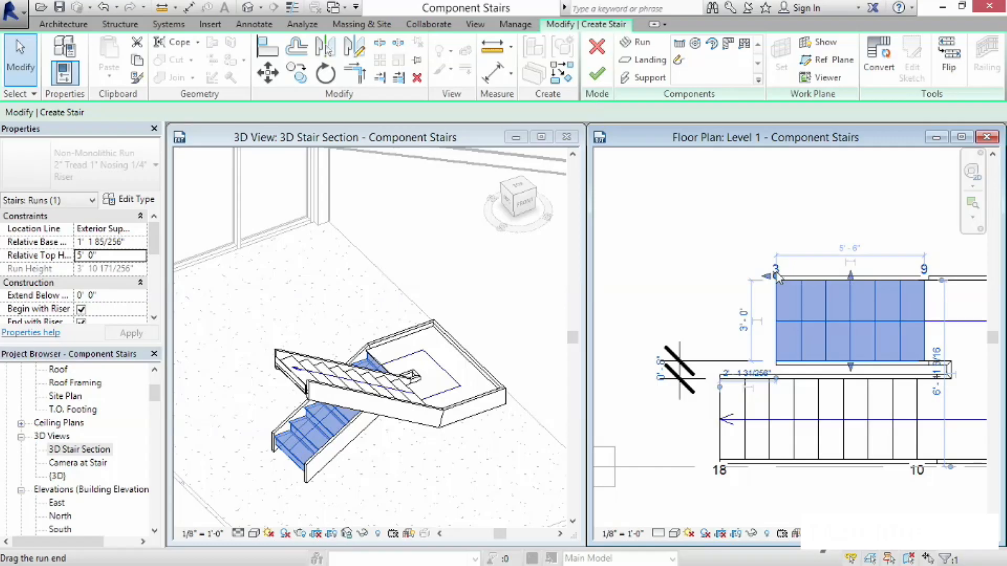
{"action": "left_click_drag", "start_coordinate": [779, 278], "coordinate": [732, 304]}
{"action": "left_click", "coordinate": [734, 299]}
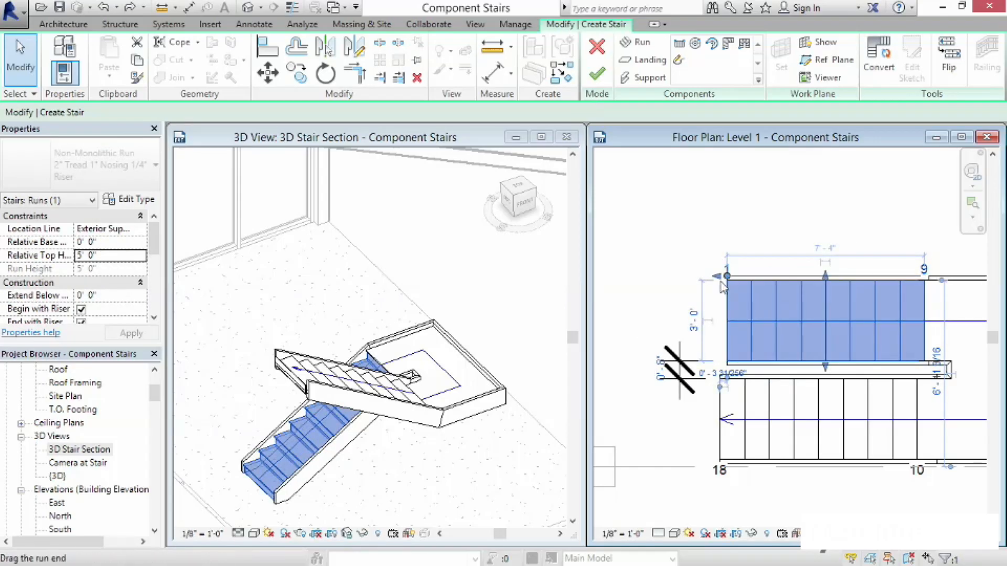
- Lengthen the first run at its start to 9'-2", shifting two risers over from the second run, and finish the stair edit
{"action": "left_click_drag", "start_coordinate": [718, 283], "coordinate": [789, 281]}
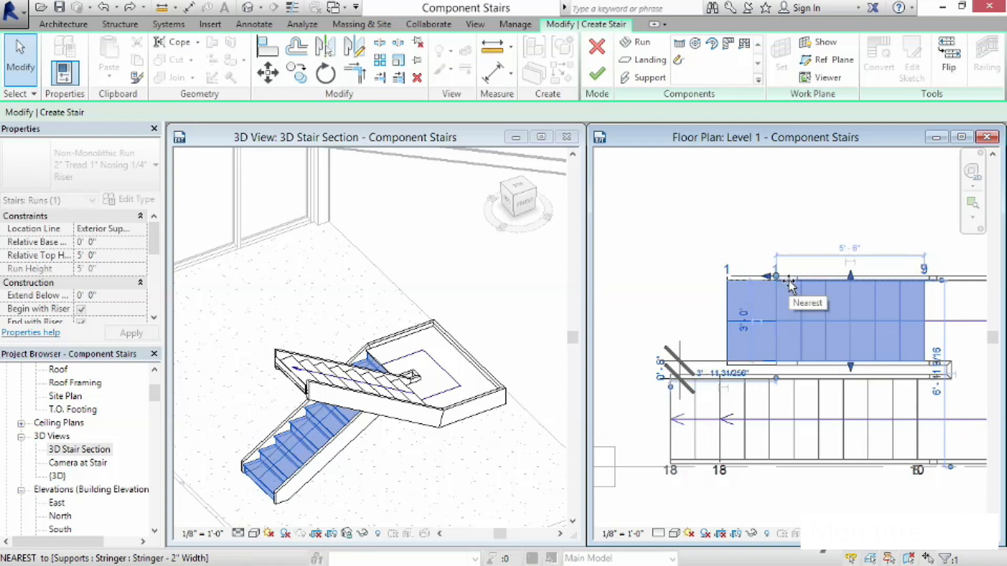
{"action": "left_click_drag", "start_coordinate": [789, 281], "coordinate": [677, 284]}
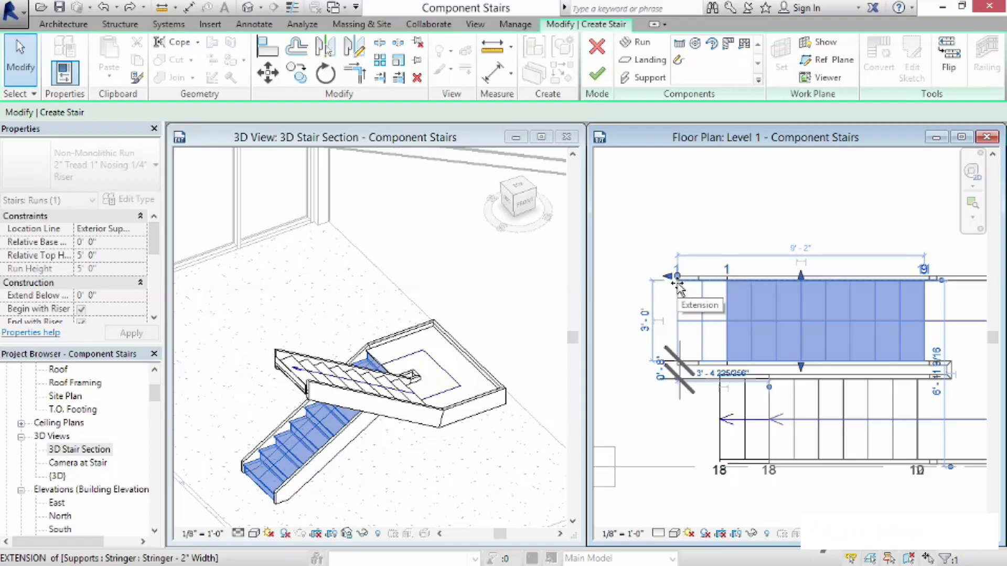
{"action": "left_click_drag", "start_coordinate": [677, 283], "coordinate": [677, 284]}
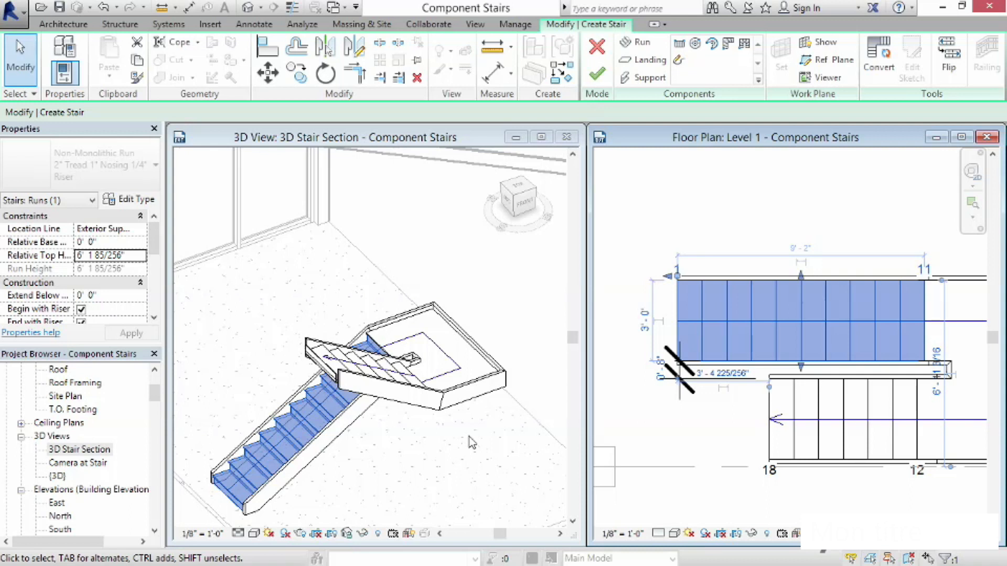
{"action": "left_click", "coordinate": [648, 445]}
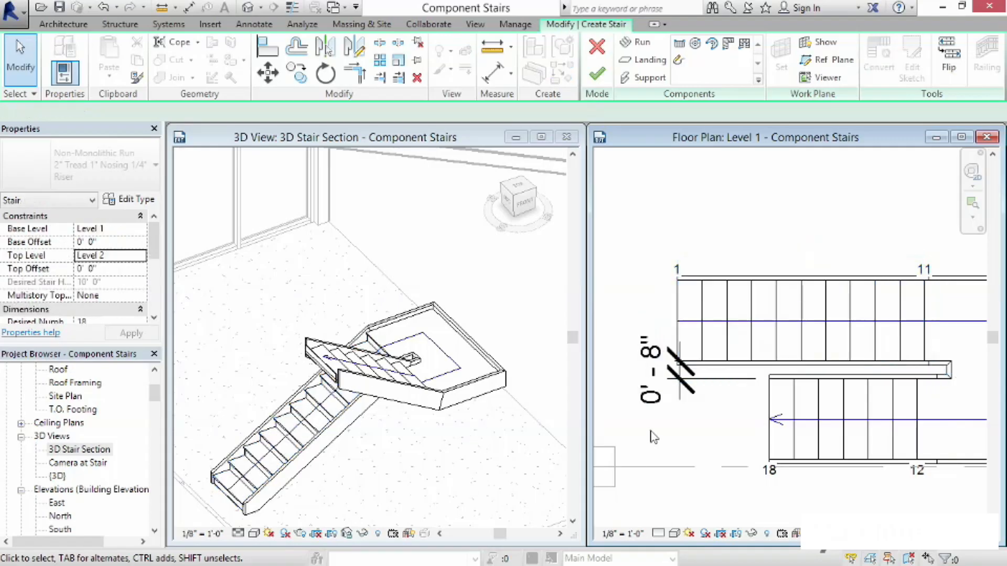
{"action": "left_click", "coordinate": [597, 75]}
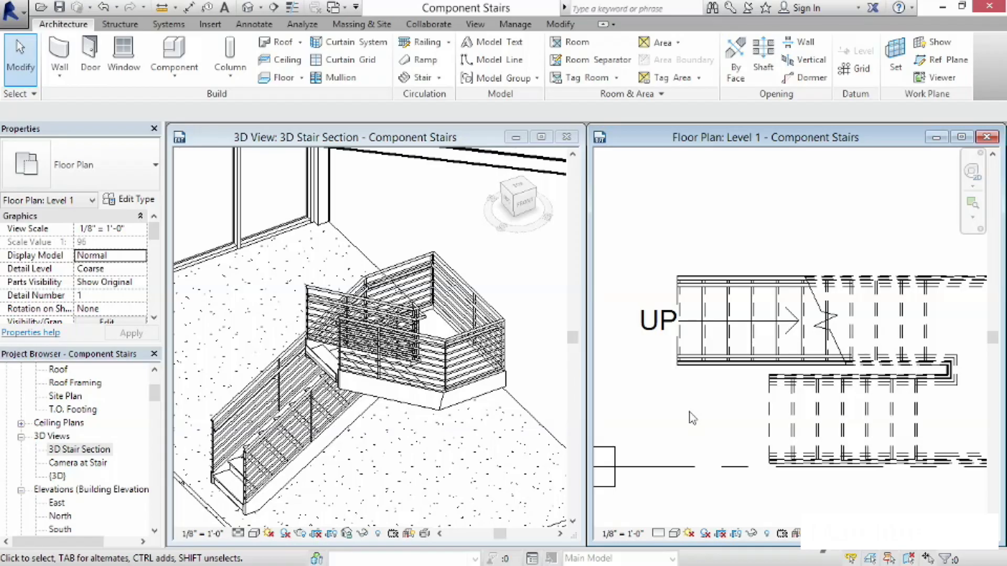
- Flip the up direction of the finished stair in the Level 1 floor plan
{"action": "scroll", "coordinate": [676, 409], "scroll_direction": "down", "scroll_amount": 5}
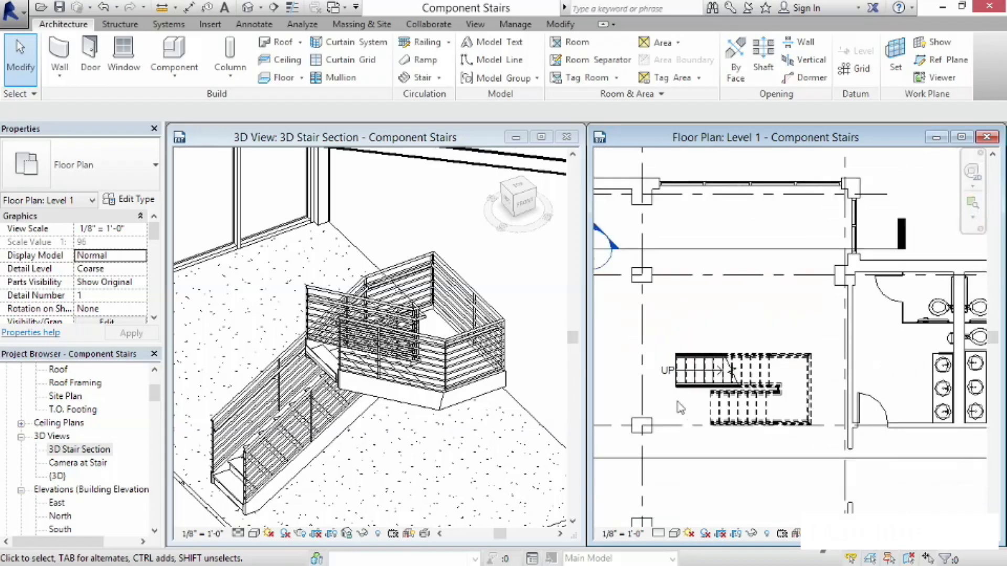
{"action": "middle_click_drag", "start_coordinate": [680, 408], "coordinate": [708, 422]}
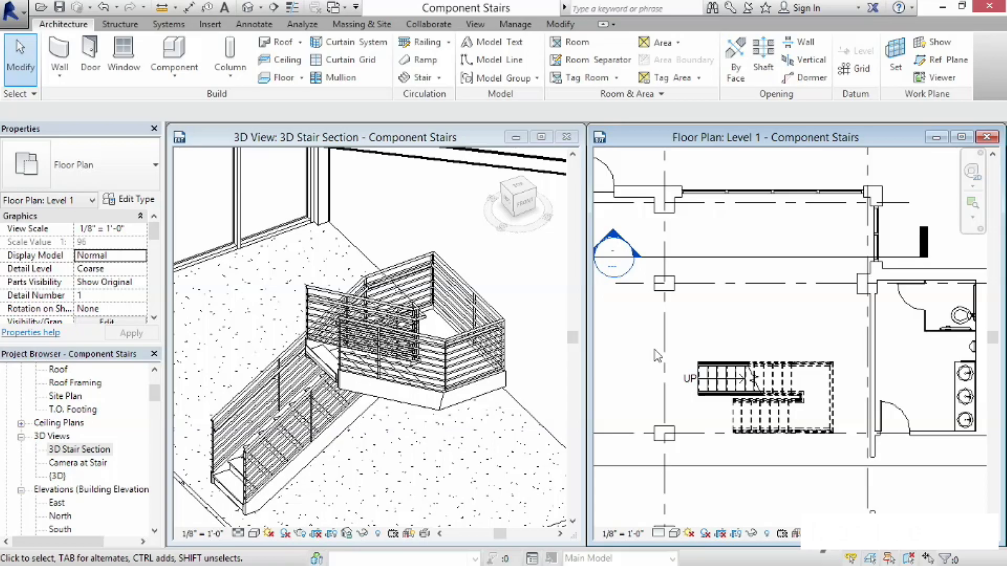
{"action": "left_click", "coordinate": [721, 385]}
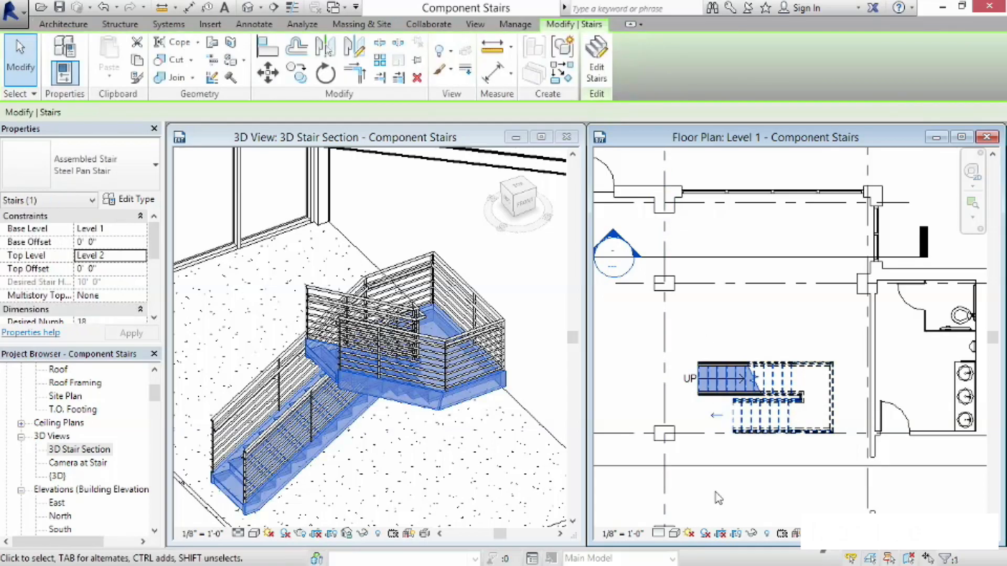
{"action": "left_click", "coordinate": [720, 420]}
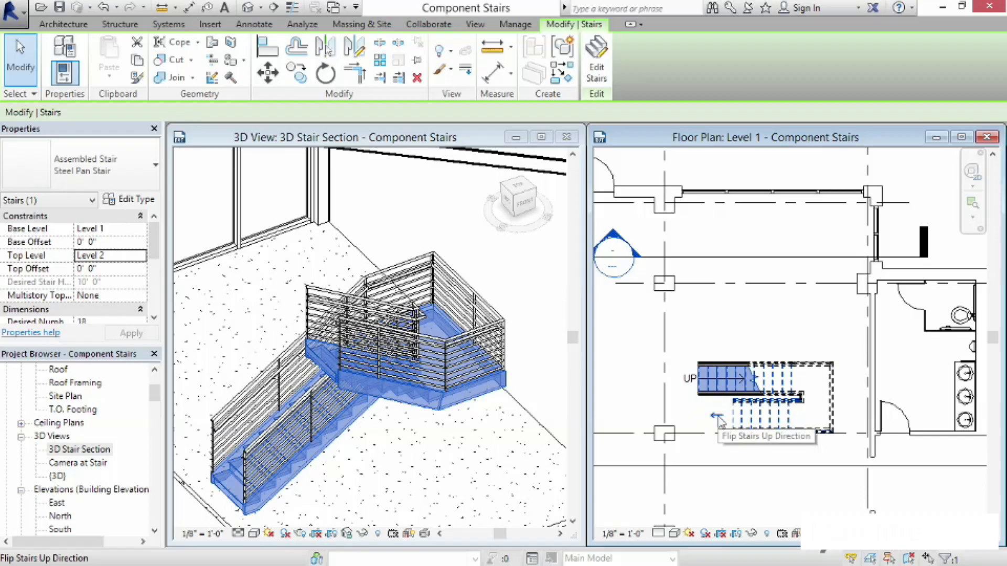
{"action": "left_click", "coordinate": [720, 421]}
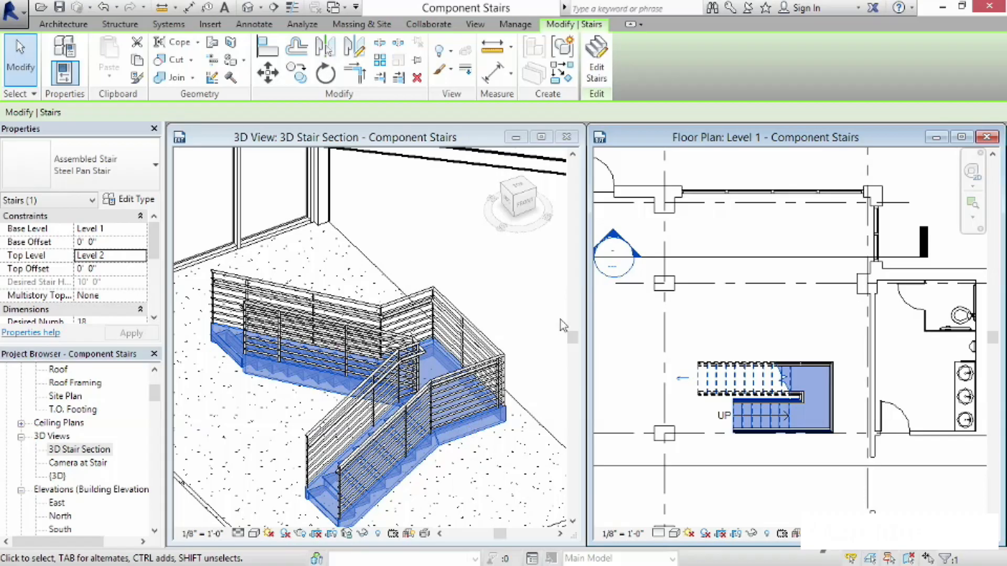
{"action": "left_click", "coordinate": [691, 312]}
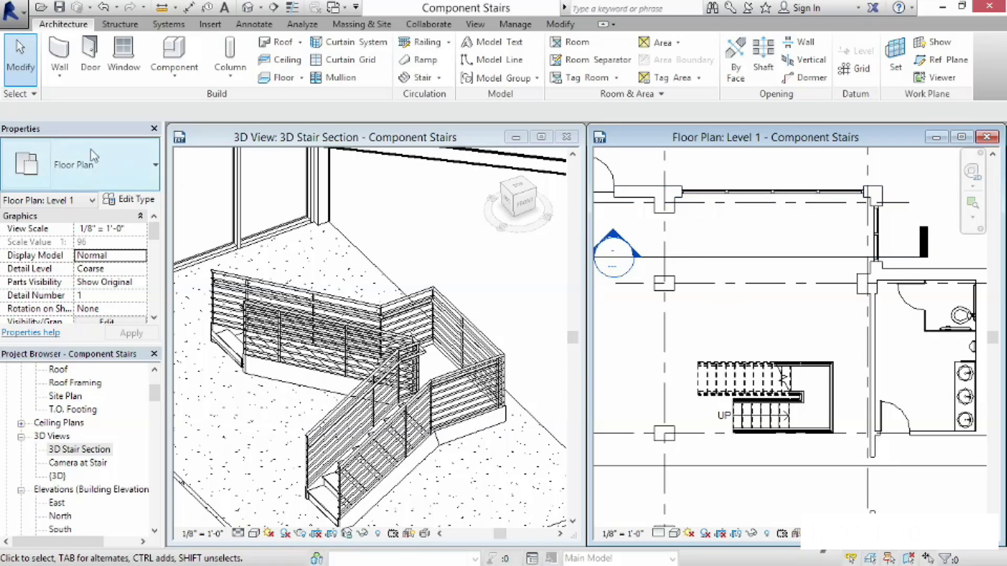
- Set the Level 1 floor plan's underlay to Level 2 with the Reflected Ceiling Plan orientation
{"action": "scroll", "coordinate": [148, 242], "scroll_direction": "down", "scroll_amount": 4}
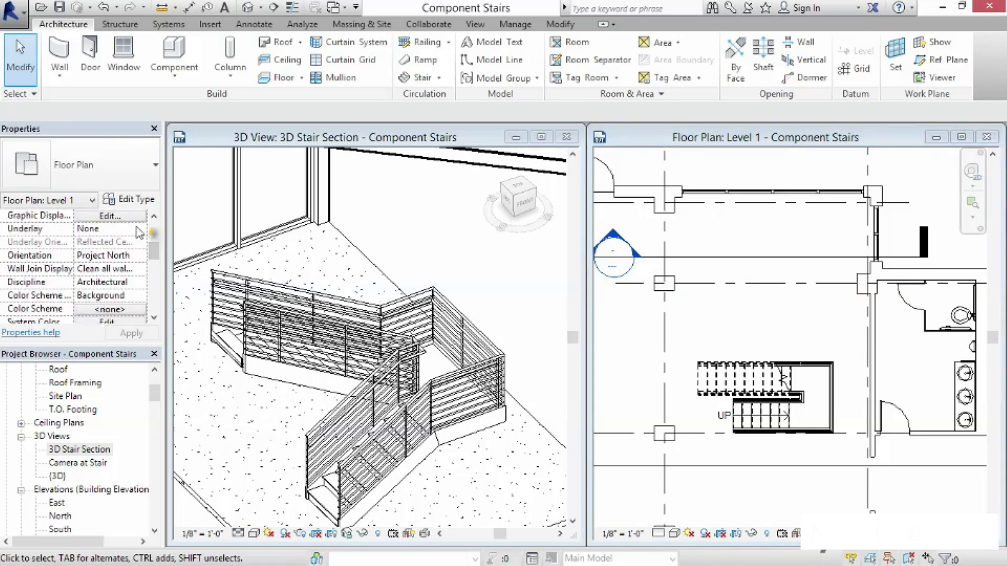
{"action": "left_click", "coordinate": [140, 229]}
{"action": "left_click", "coordinate": [94, 290]}
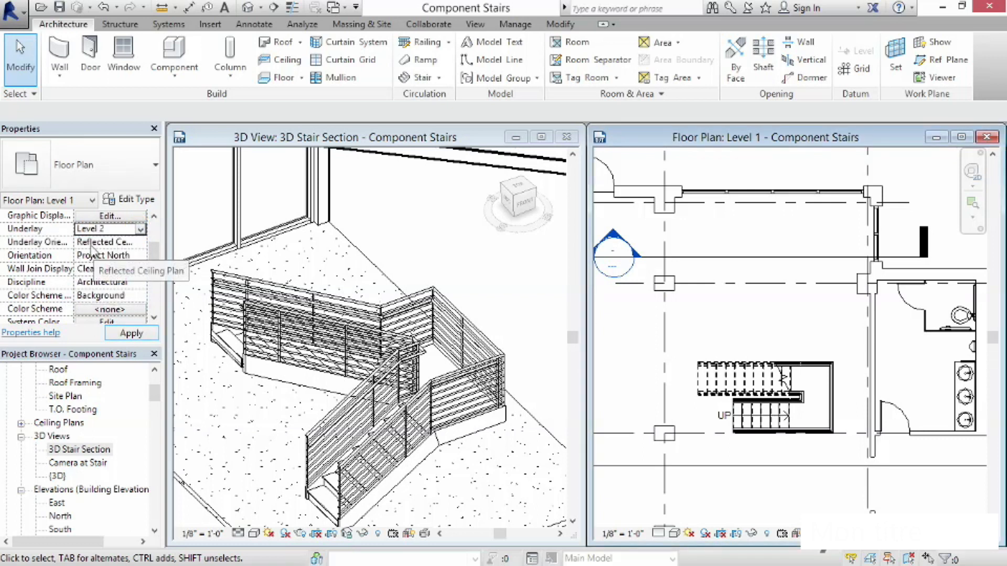
{"action": "left_click", "coordinate": [90, 242]}
{"action": "left_click", "coordinate": [99, 242]}
{"action": "left_click", "coordinate": [107, 270]}
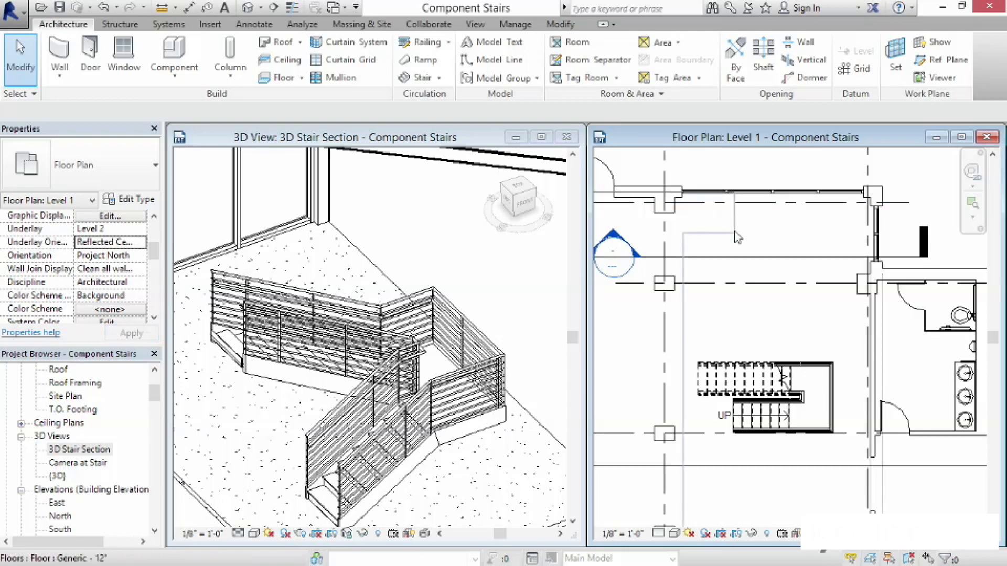
- Move the stair from the inner end corner of its longer run to the inside corner of the Level 2 floor edge
{"action": "left_click", "coordinate": [796, 397]}
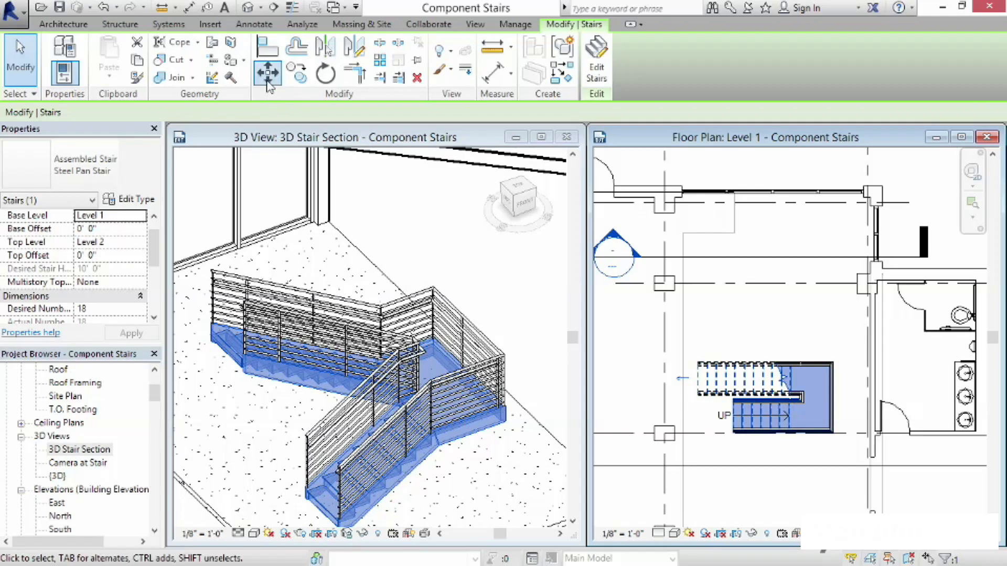
{"action": "left_click", "coordinate": [267, 79]}
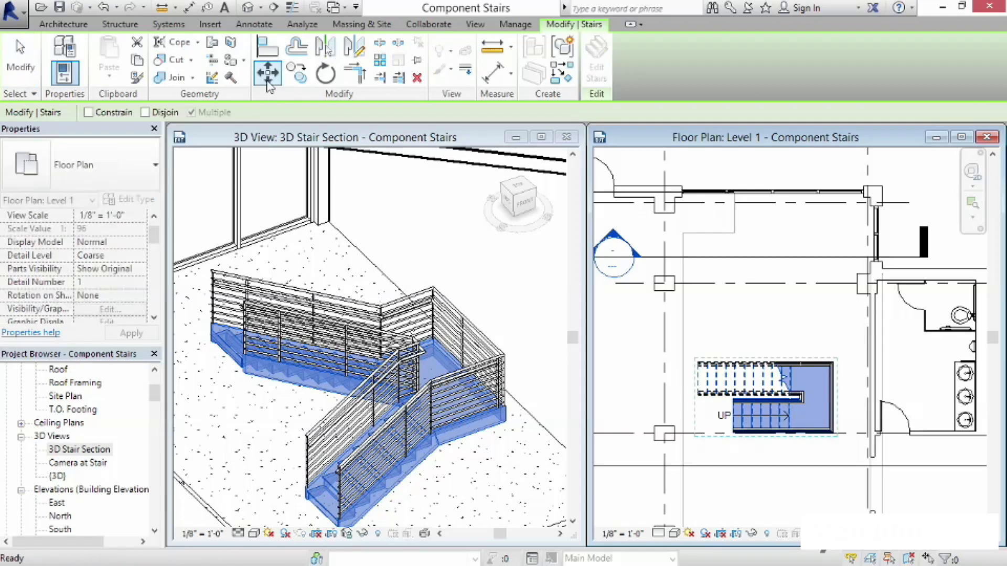
{"action": "left_click", "coordinate": [699, 393]}
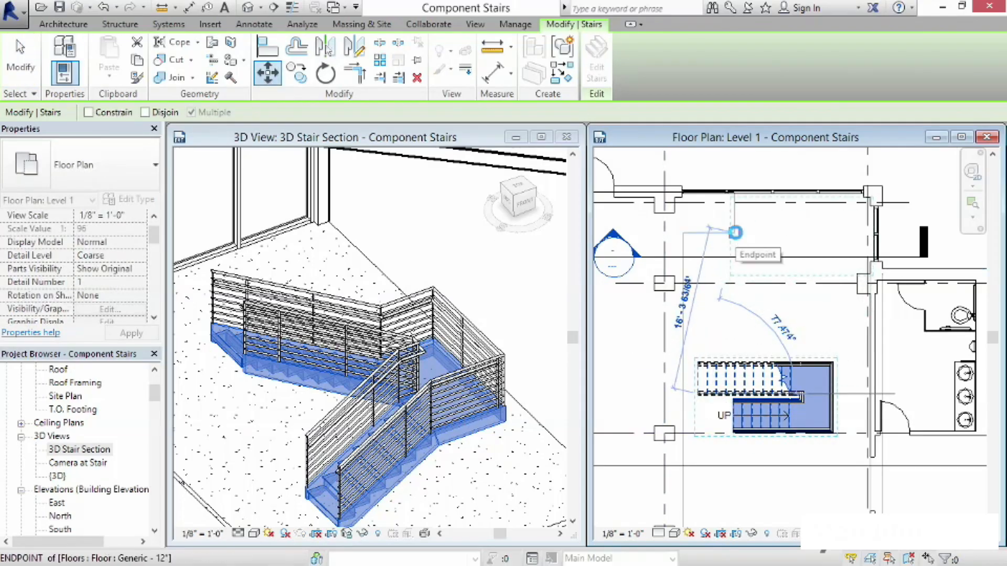
{"action": "left_click", "coordinate": [734, 232]}
{"action": "left_click", "coordinate": [775, 315]}
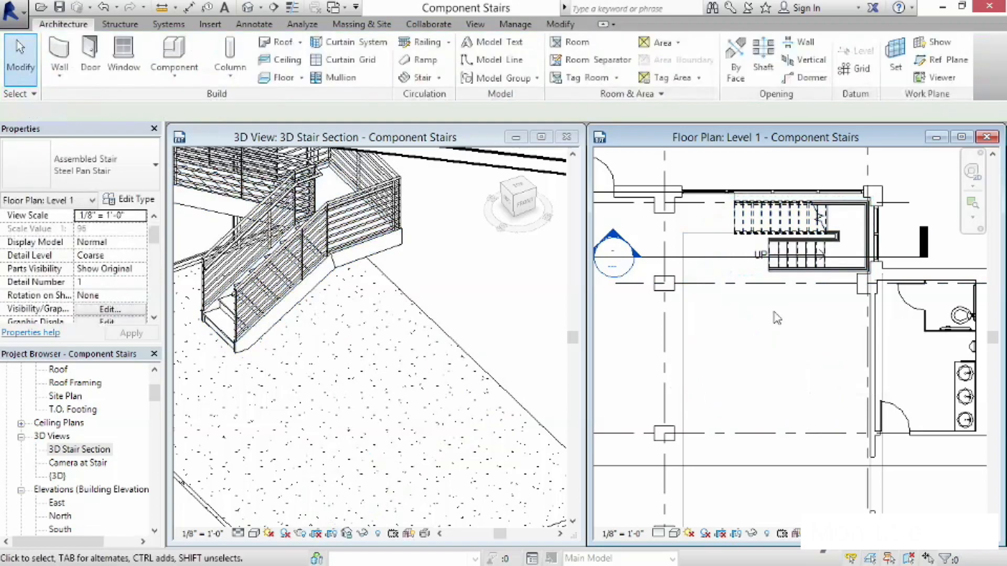
- Examine how the relocated stair meets the Level 2 floor in the 3D Stair Section view
{"action": "left_click", "coordinate": [419, 350]}
{"action": "scroll", "coordinate": [367, 357], "scroll_direction": "down", "scroll_amount": 5}
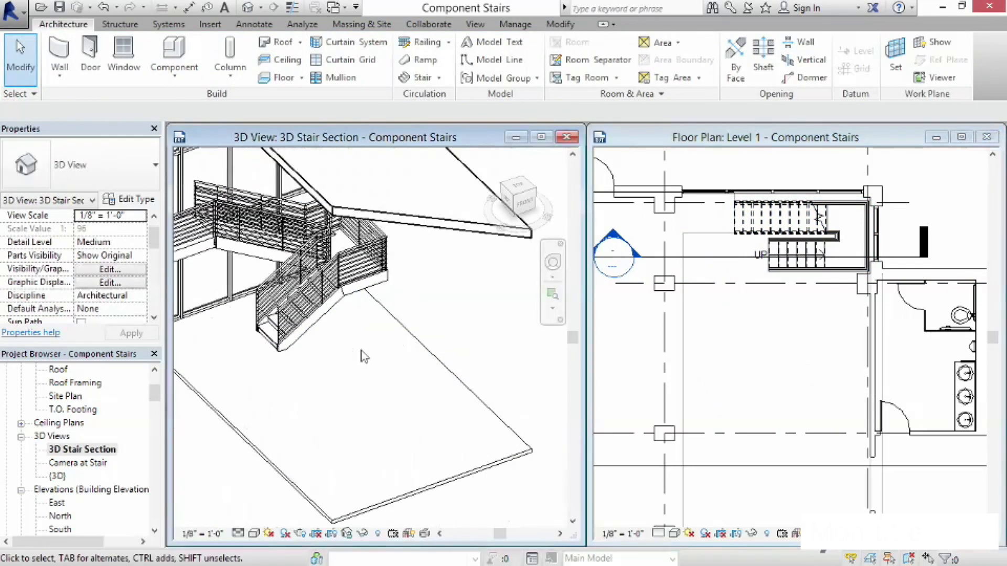
{"action": "scroll", "coordinate": [459, 438], "scroll_direction": "up", "scroll_amount": 5}
{"action": "middle_click_drag", "start_coordinate": [454, 447], "coordinate": [475, 441], "text": "shift"}
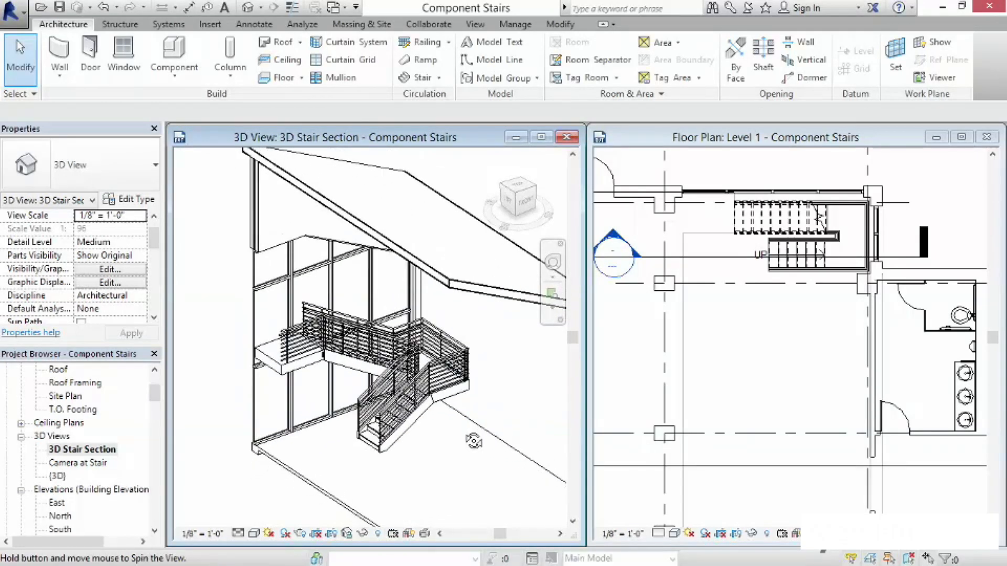
{"action": "scroll", "coordinate": [338, 404], "scroll_direction": "up", "scroll_amount": 4}
{"action": "middle_click_drag", "start_coordinate": [340, 403], "coordinate": [308, 411]}
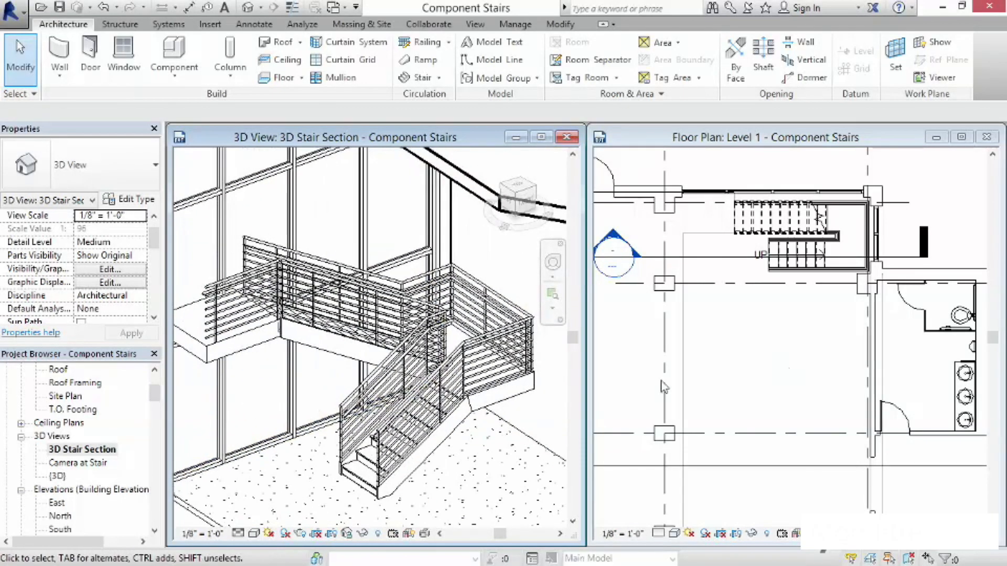
{"action": "scroll", "coordinate": [763, 309], "scroll_direction": "up", "scroll_amount": 5}
{"action": "scroll", "coordinate": [763, 309], "scroll_direction": "up", "scroll_amount": 3}
{"action": "middle_click_drag", "start_coordinate": [715, 395], "coordinate": [722, 396]}
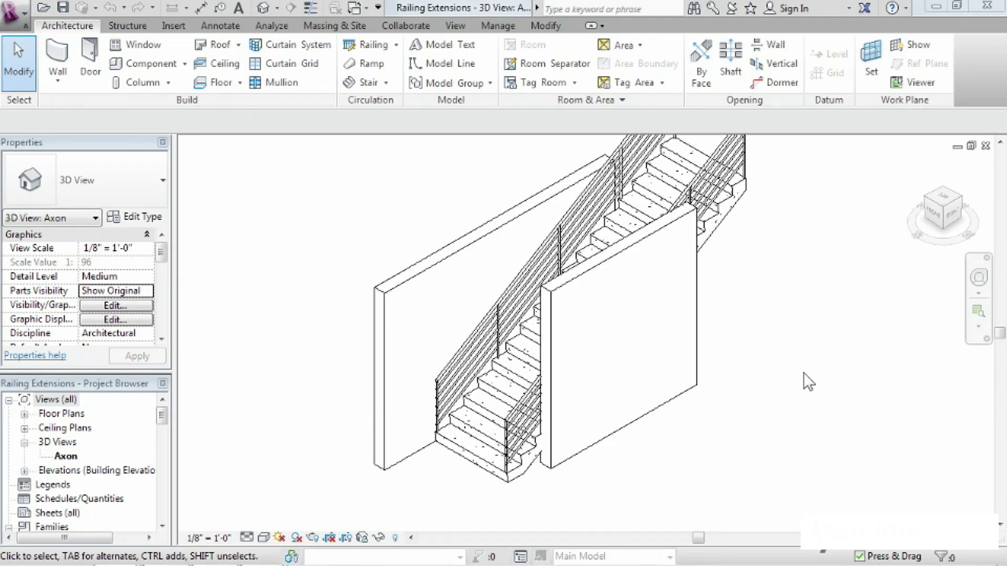
- Duplicate the type of the railing on the near side of the stair as "Handrail - Pipe Post" in the Railing Extensions project
{"action": "left_click", "coordinate": [977, 311]}
{"action": "left_click_drag", "start_coordinate": [357, 347], "coordinate": [622, 511]}
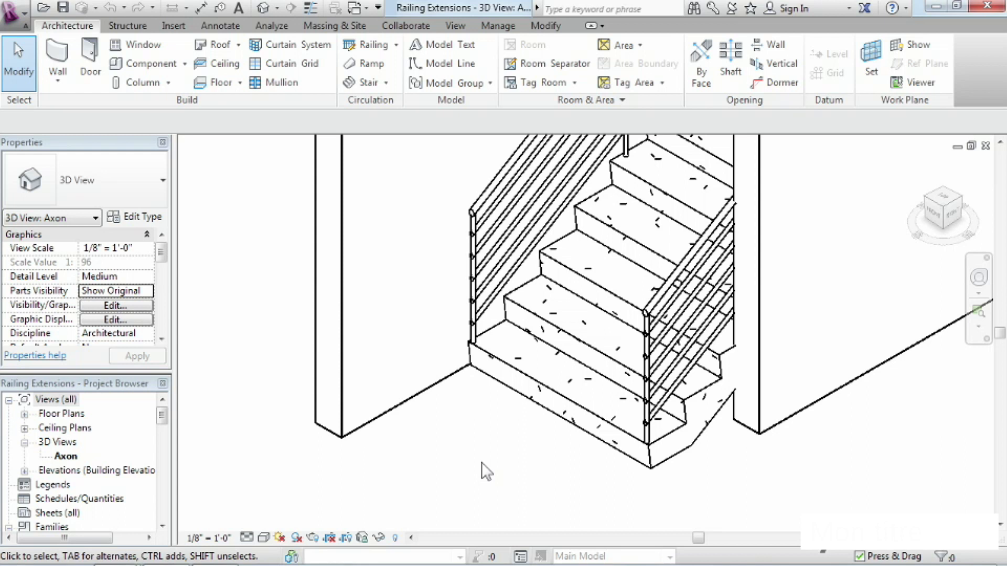
{"action": "left_click", "coordinate": [680, 305]}
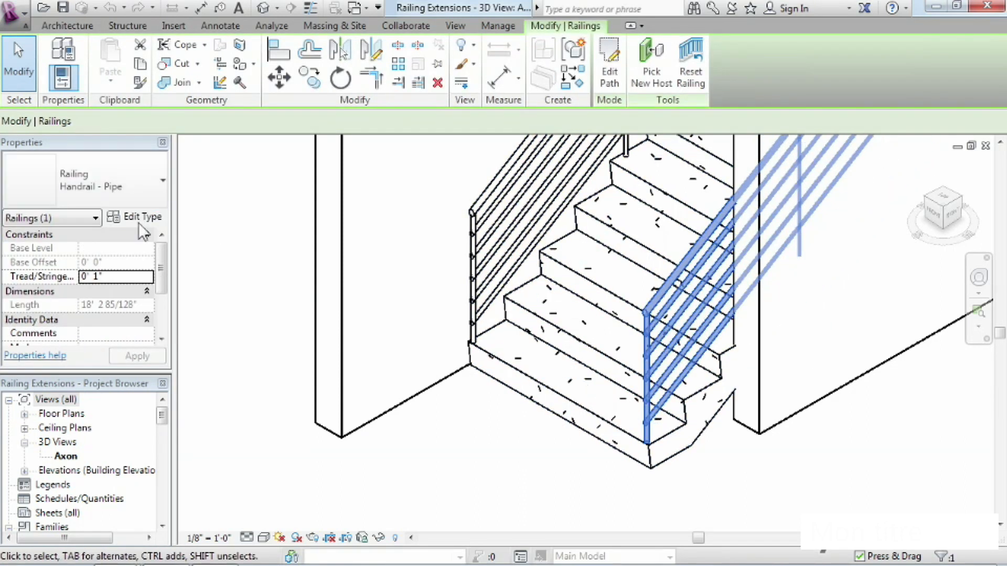
{"action": "left_click", "coordinate": [138, 220]}
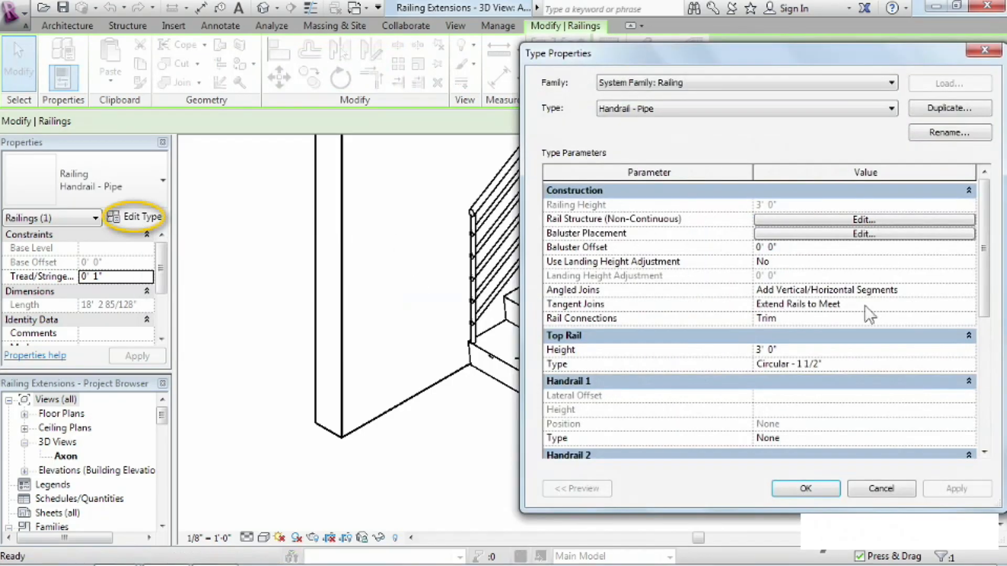
{"action": "left_click", "coordinate": [954, 108]}
{"action": "key", "text": "End"}
{"action": "key", "text": "BackSpace"}
{"action": "type", "text": "Post"}
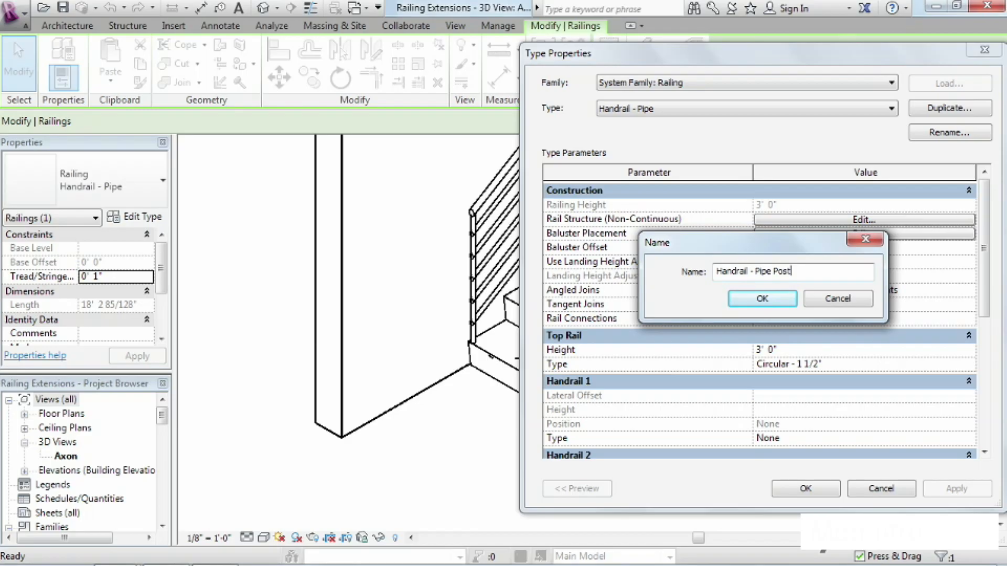
{"action": "left_click", "coordinate": [782, 296]}
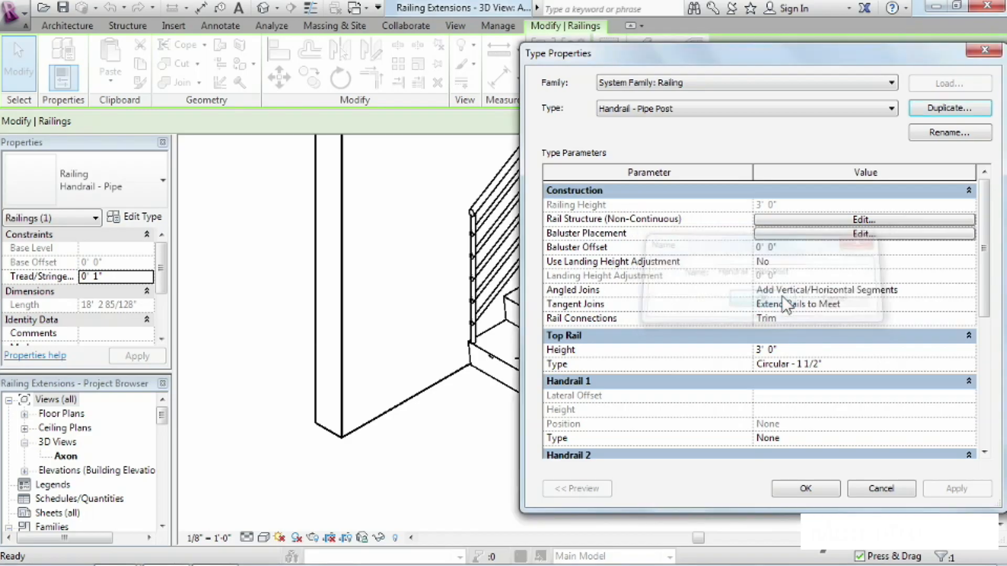
{"action": "left_click", "coordinate": [821, 488]}
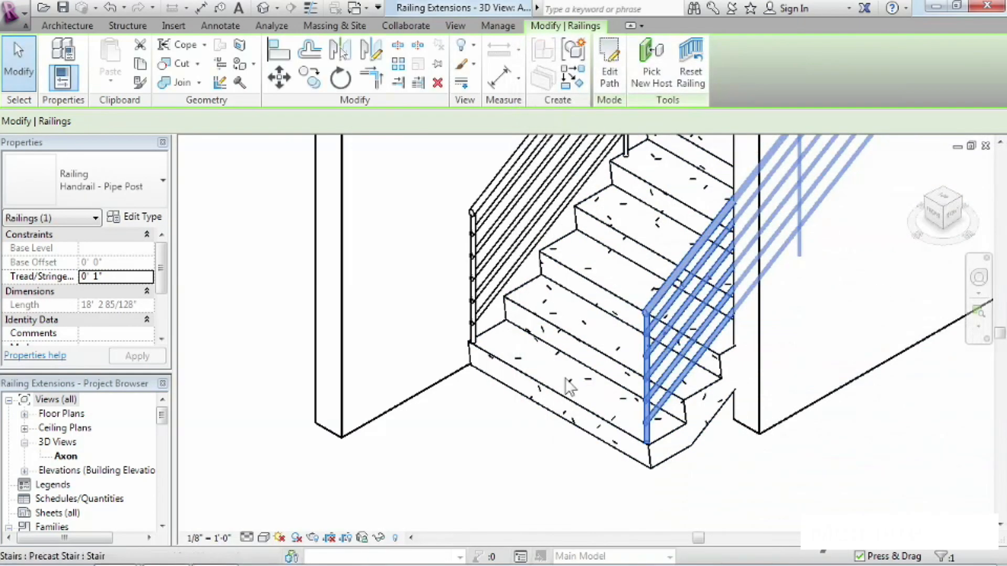
- Duplicate the type of the stair's other railing as "Handrail - Pipe Wall"
{"action": "left_click", "coordinate": [504, 206]}
{"action": "left_click", "coordinate": [137, 216]}
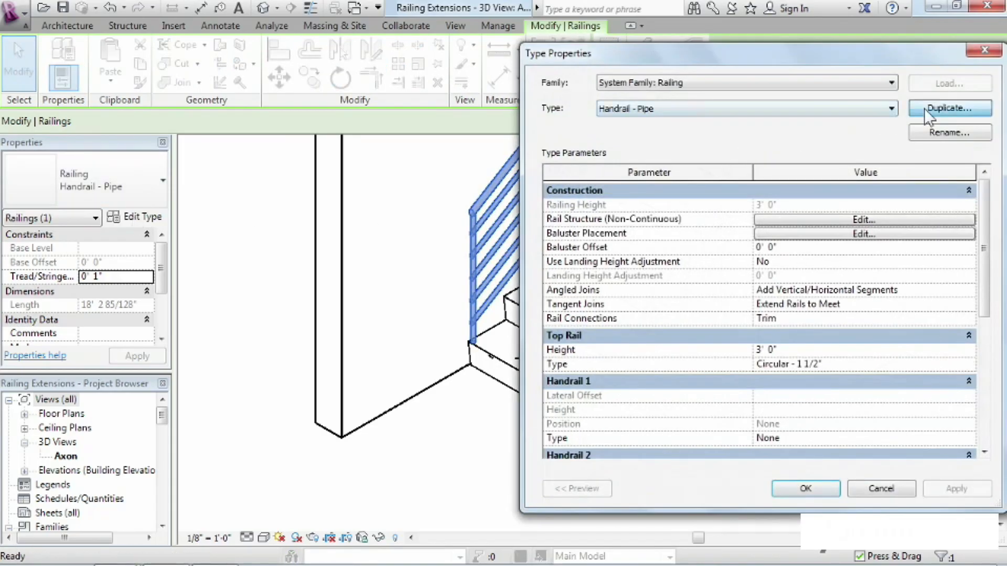
{"action": "left_click", "coordinate": [924, 108]}
{"action": "left_click_drag", "start_coordinate": [772, 271], "coordinate": [794, 271]}
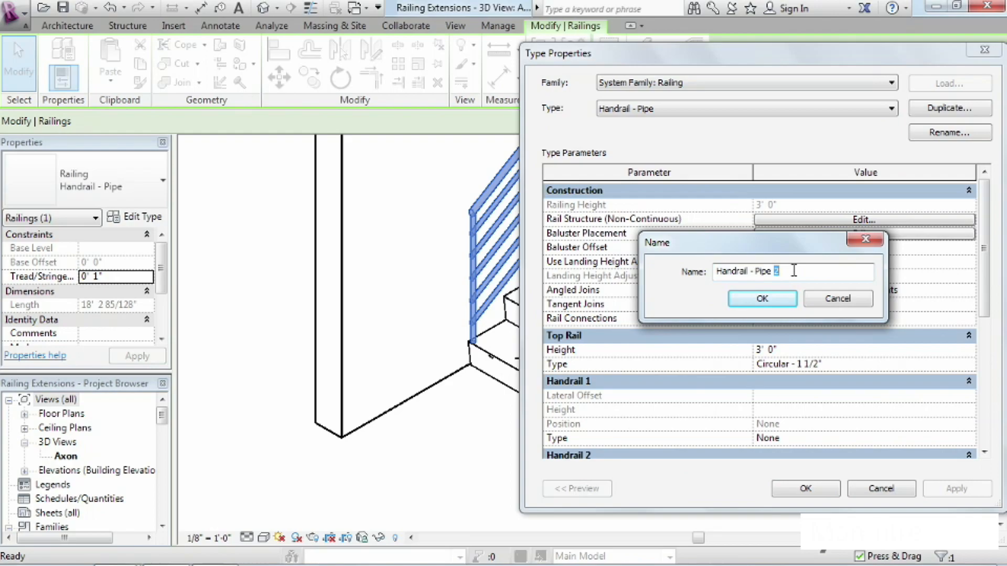
{"action": "type", "text": "Wall"}
{"action": "left_click", "coordinate": [763, 299]}
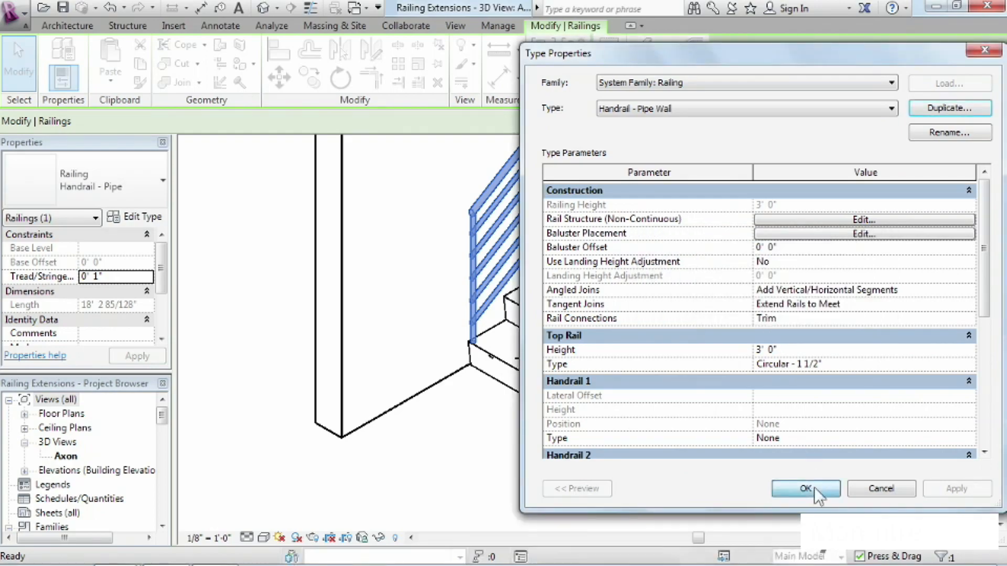
{"action": "left_click", "coordinate": [811, 488]}
{"action": "left_click", "coordinate": [519, 464]}
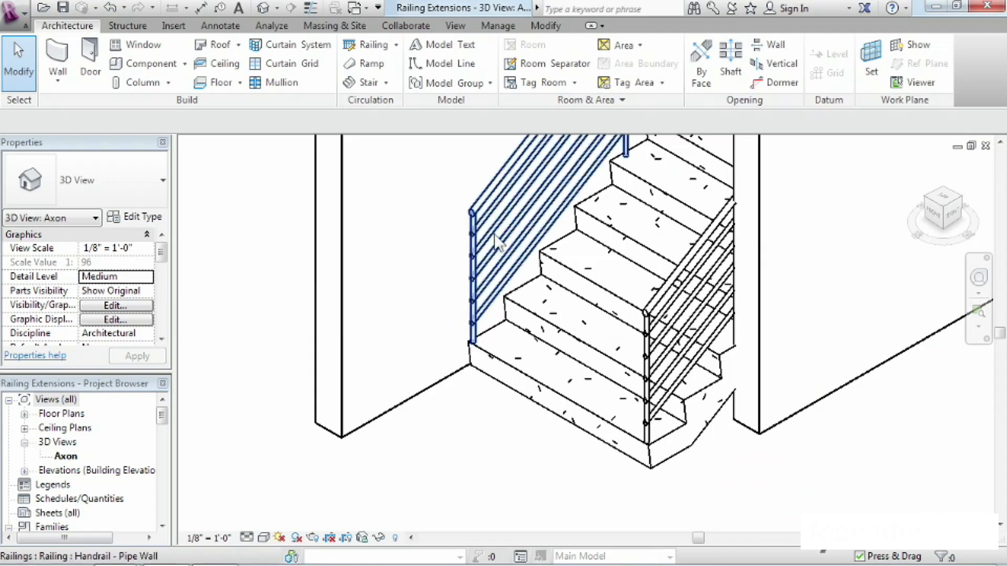
- Examine the top rail and handrail settings in the type properties of the Handrail - Pipe Wall and Handrail - Pipe Post railings
{"action": "left_click", "coordinate": [473, 315]}
{"action": "left_click", "coordinate": [135, 217]}
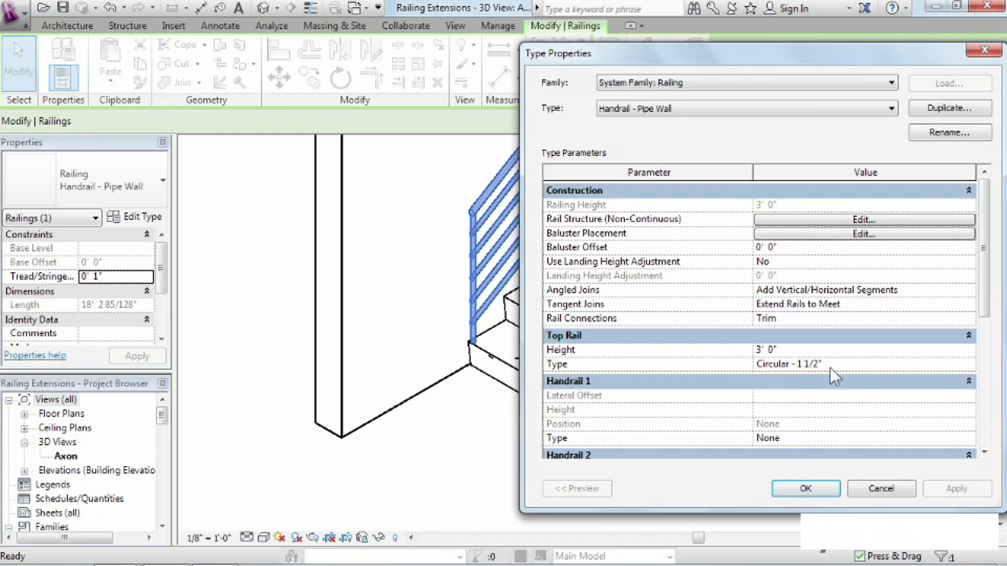
{"action": "left_click", "coordinate": [822, 489]}
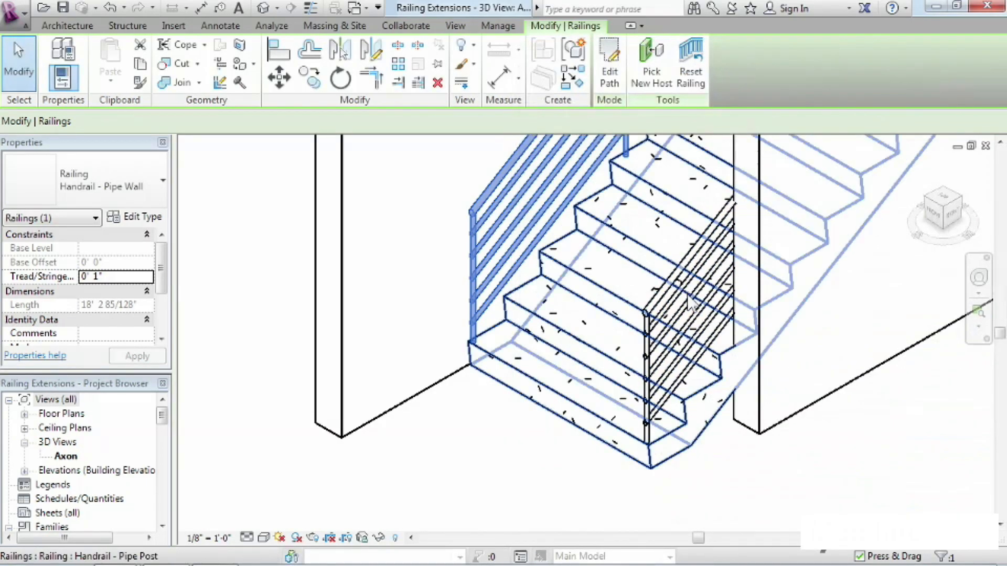
{"action": "left_click", "coordinate": [684, 289]}
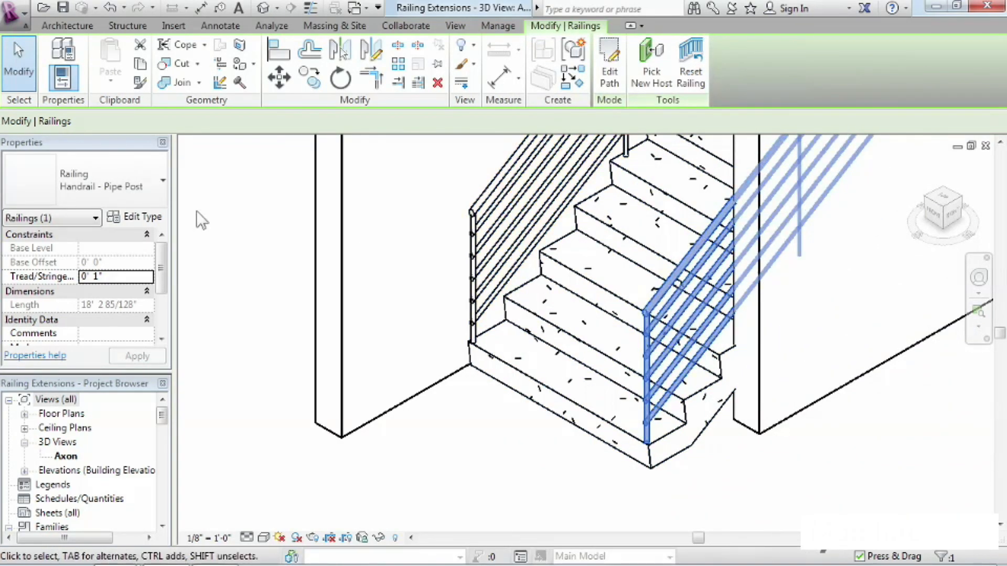
{"action": "left_click", "coordinate": [152, 217]}
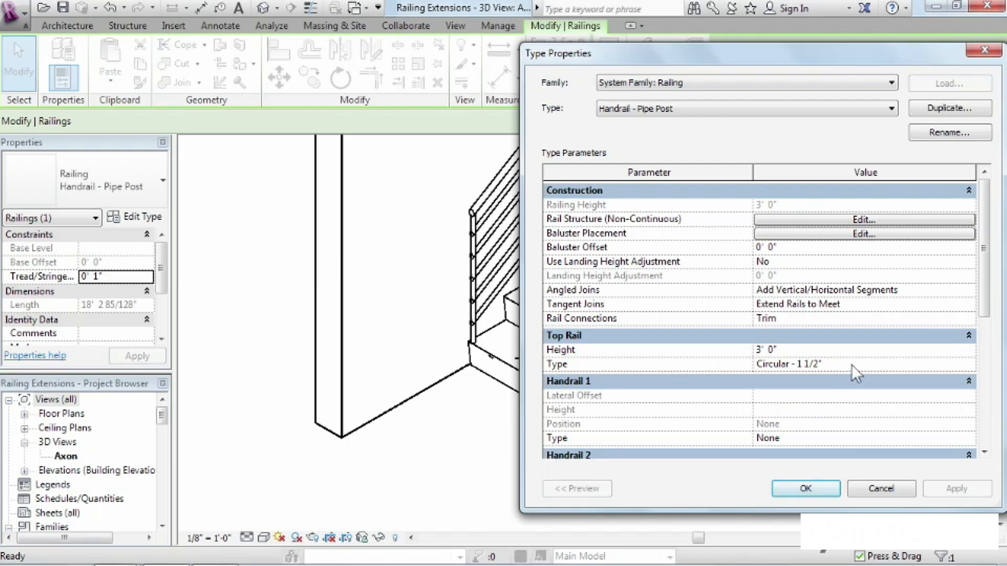
{"action": "left_click", "coordinate": [821, 490]}
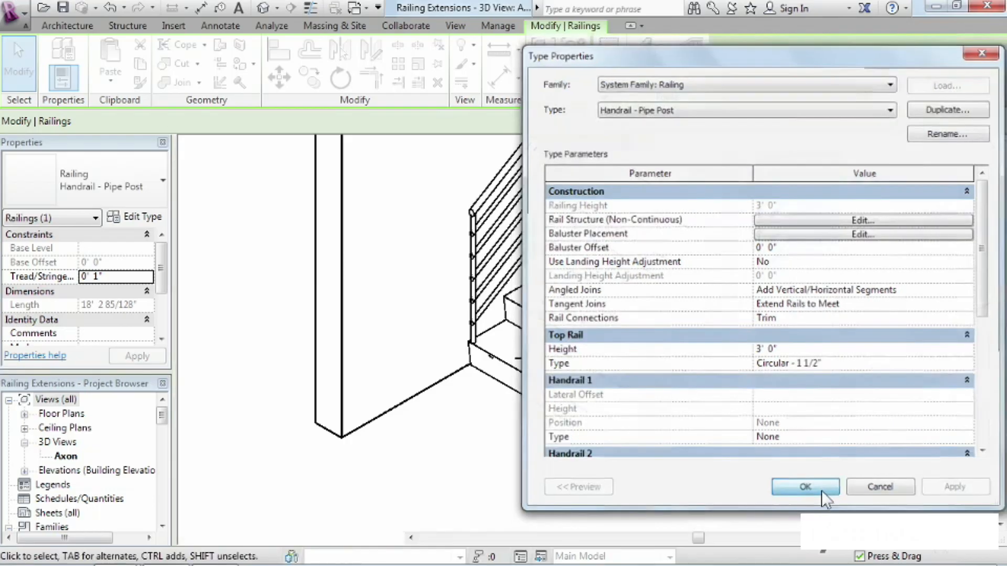
{"action": "left_click", "coordinate": [518, 474]}
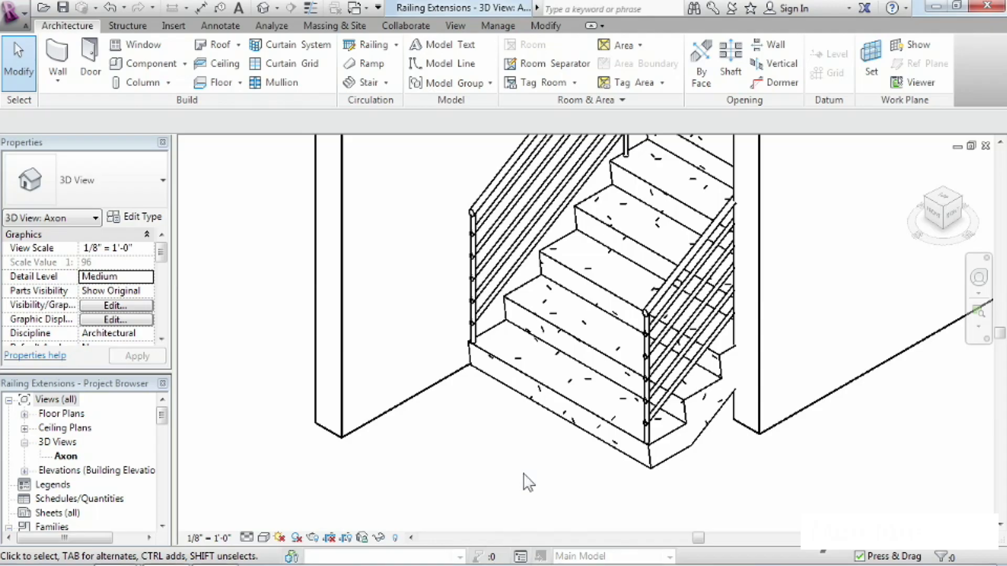
- Expand the project's Railings families down to the individual Handrail Type and Top Rail Type entries
{"action": "left_click_drag", "start_coordinate": [163, 420], "coordinate": [164, 447]}
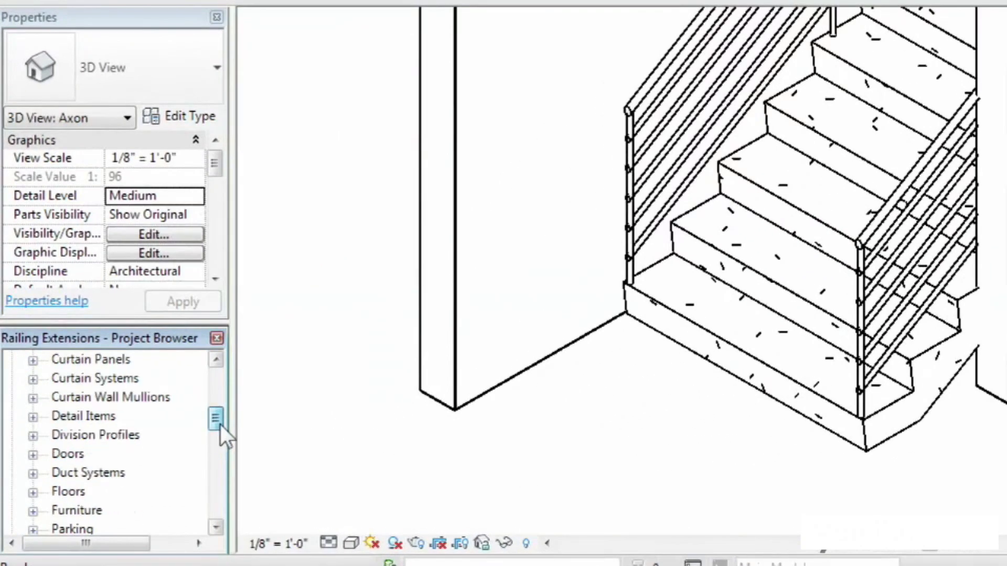
{"action": "left_click_drag", "start_coordinate": [220, 423], "coordinate": [223, 488]}
{"action": "left_click", "coordinate": [31, 397]}
{"action": "left_click", "coordinate": [74, 454]}
{"action": "left_click", "coordinate": [111, 416]}
{"action": "left_click", "coordinate": [54, 435]}
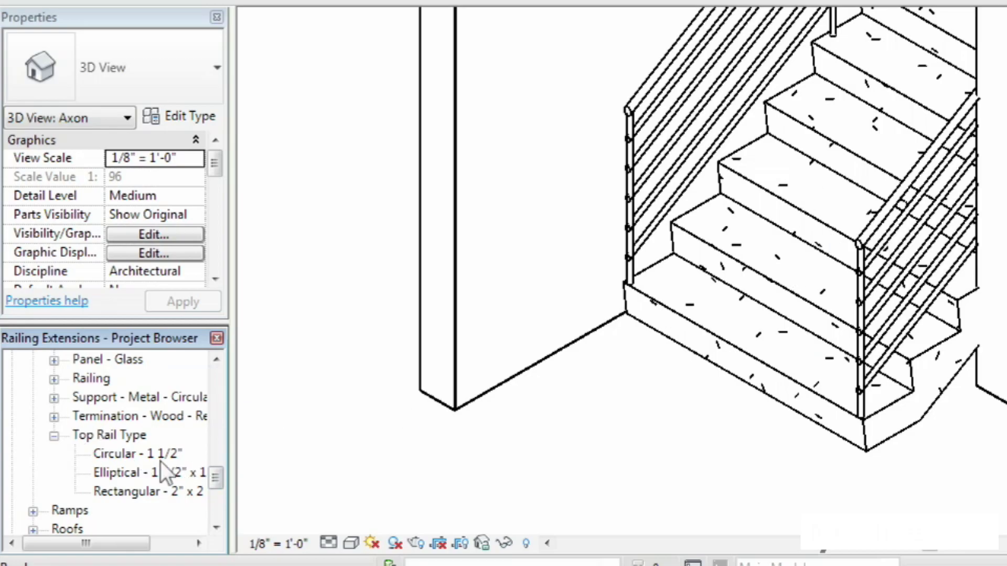
- Duplicate the Circular - 1 1/2" top rail type and rename the copy "Post Extension"
{"action": "left_click", "coordinate": [129, 455]}
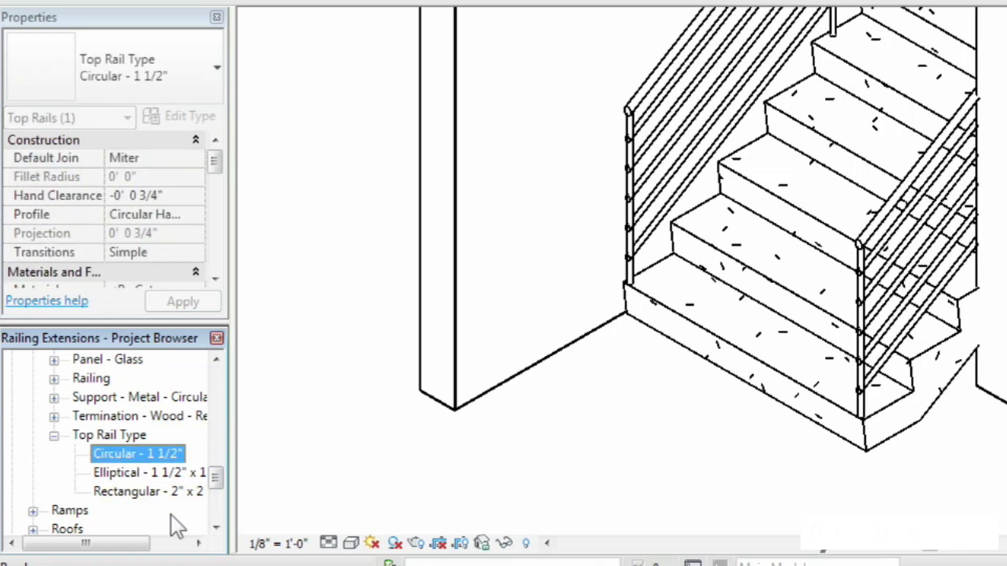
{"action": "right_click", "coordinate": [124, 455]}
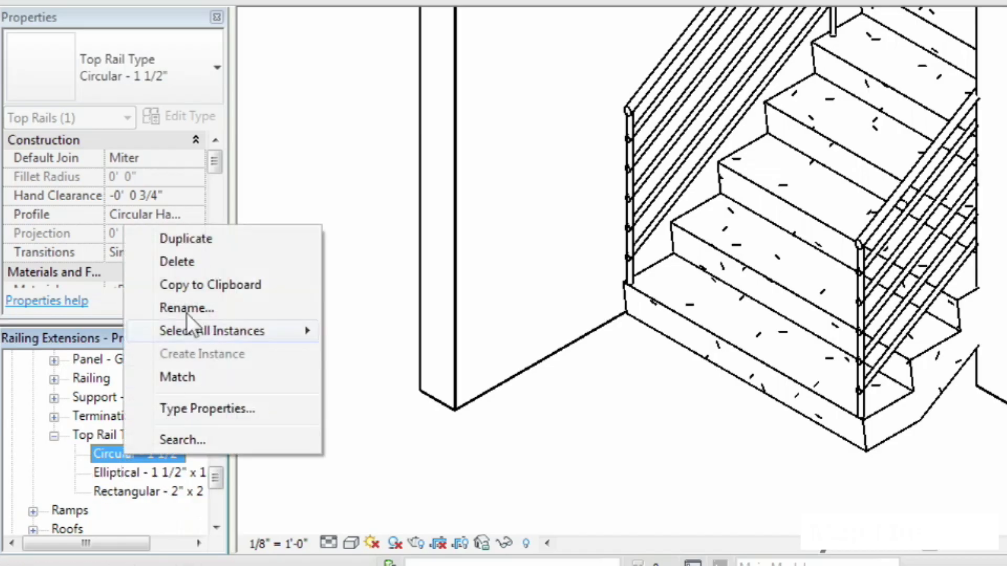
{"action": "left_click", "coordinate": [194, 240]}
{"action": "left_click", "coordinate": [132, 472]}
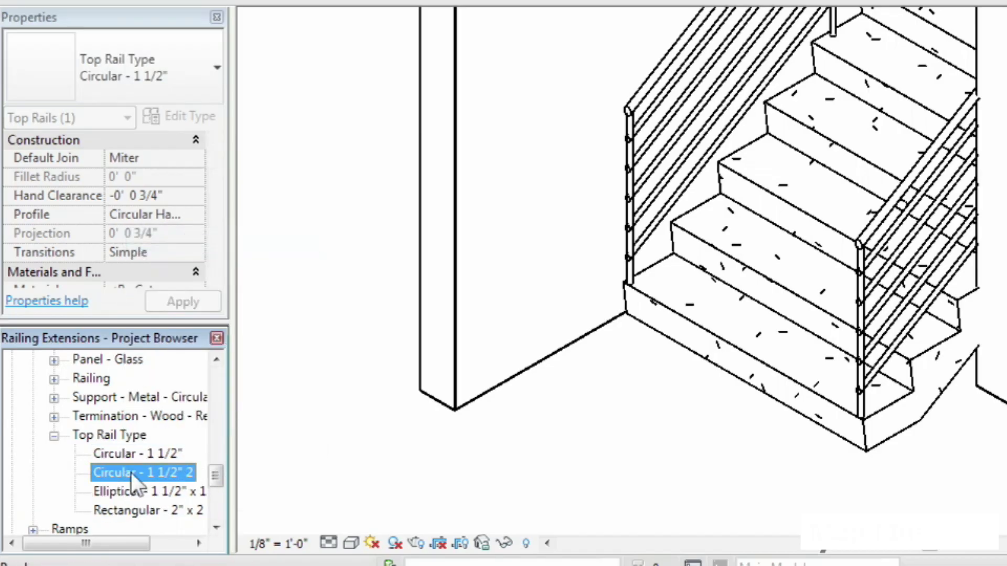
{"action": "right_click", "coordinate": [151, 476]}
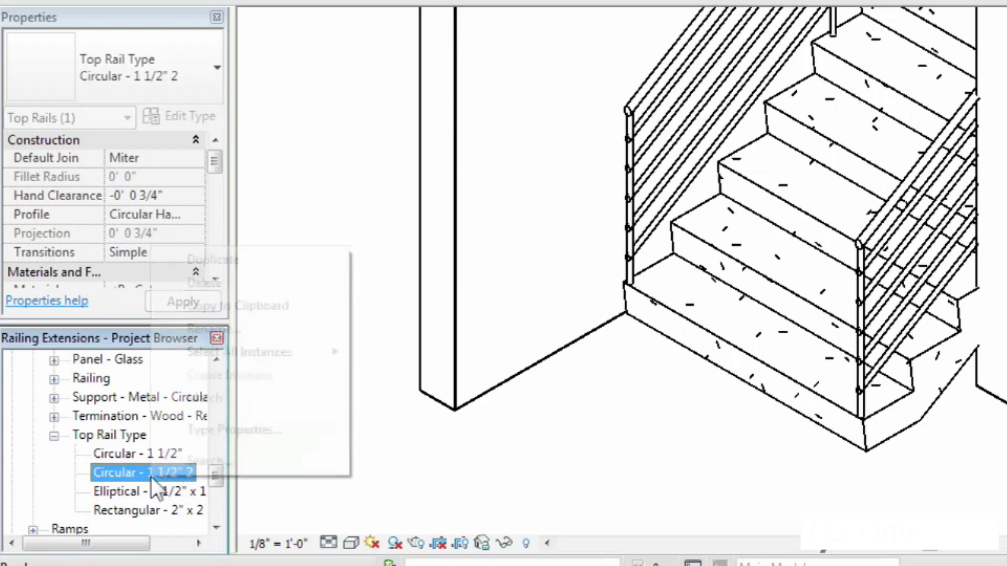
{"action": "left_click", "coordinate": [216, 330]}
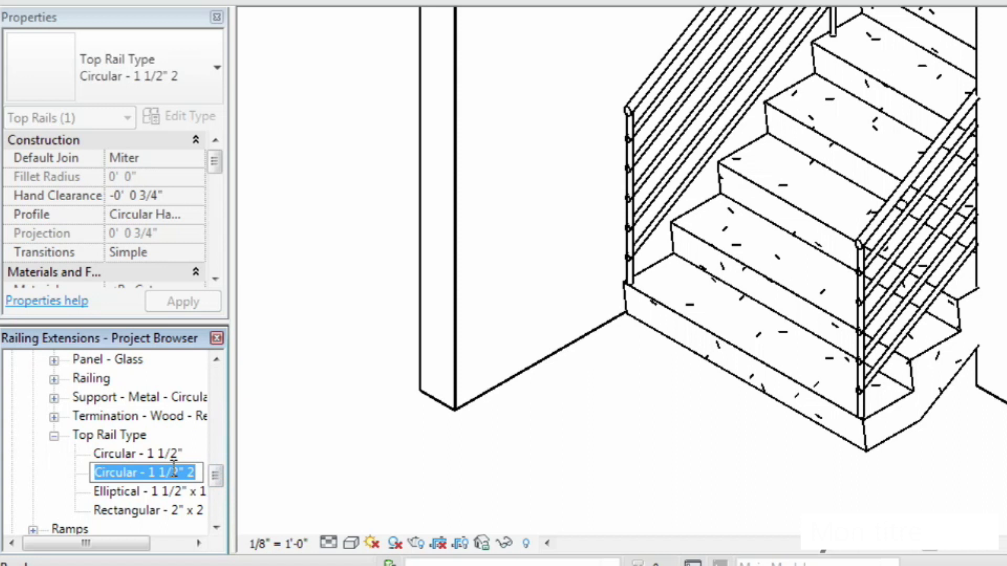
{"action": "type", "text": "Post Extension"}
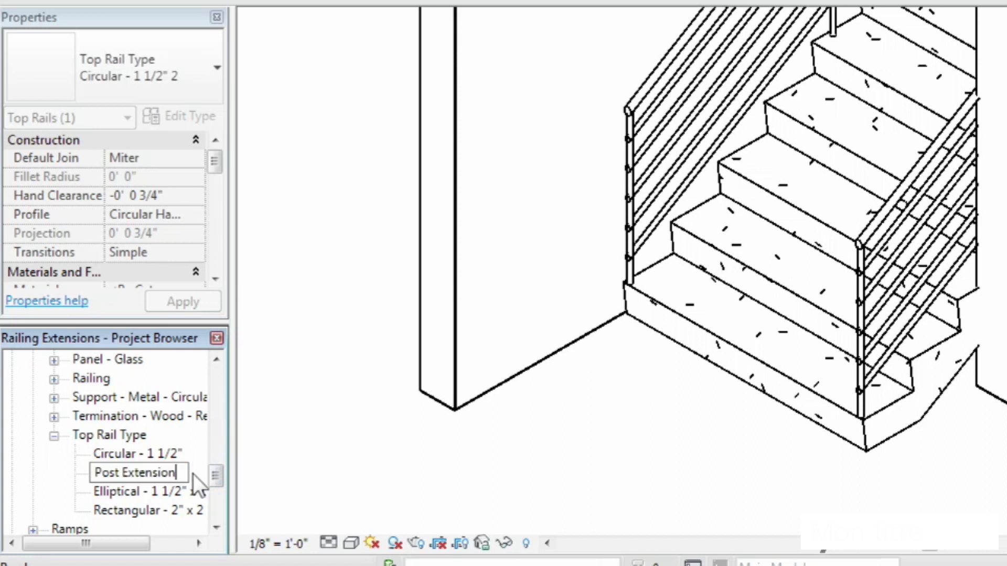
{"action": "left_click", "coordinate": [269, 474]}
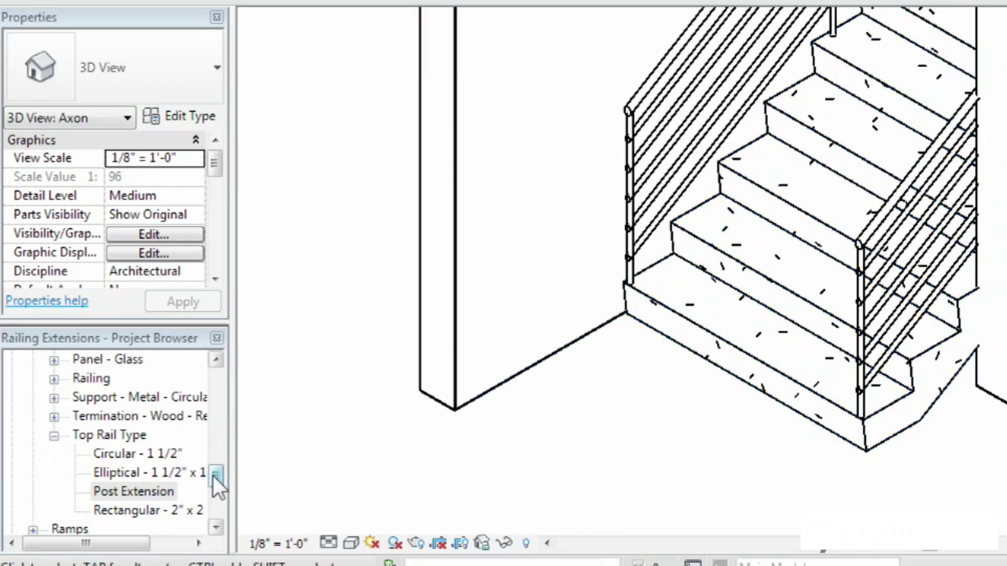
- Duplicate the Circular - 1 1/2" handrail type and rename the copy "Wall Extension"
{"action": "left_click_drag", "start_coordinate": [214, 477], "coordinate": [216, 464]}
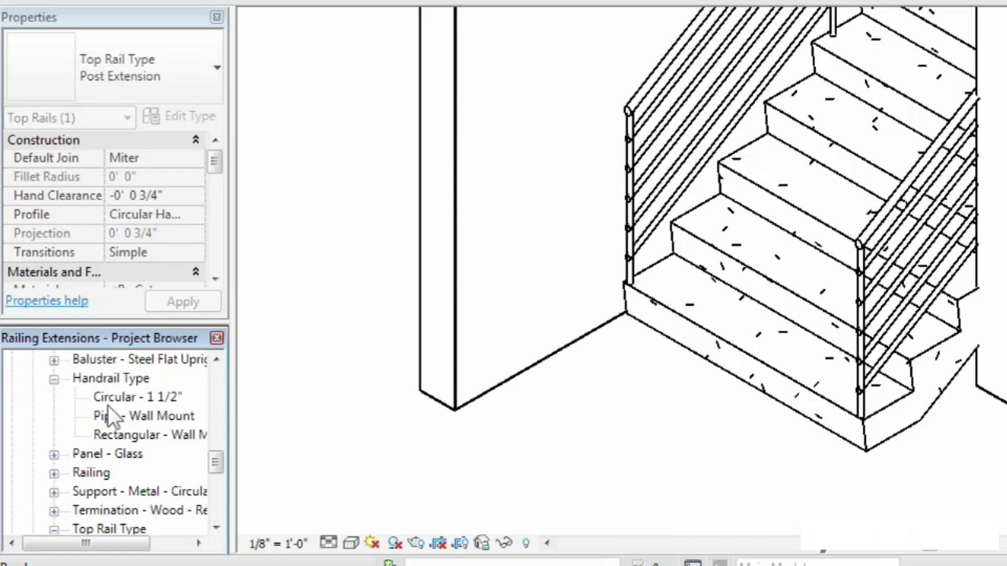
{"action": "right_click", "coordinate": [122, 397]}
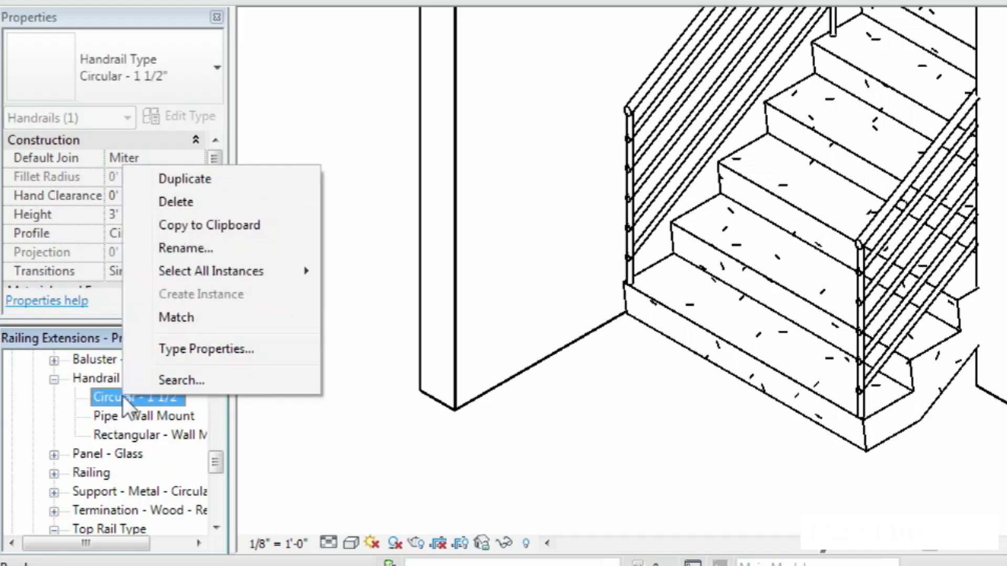
{"action": "left_click", "coordinate": [188, 182]}
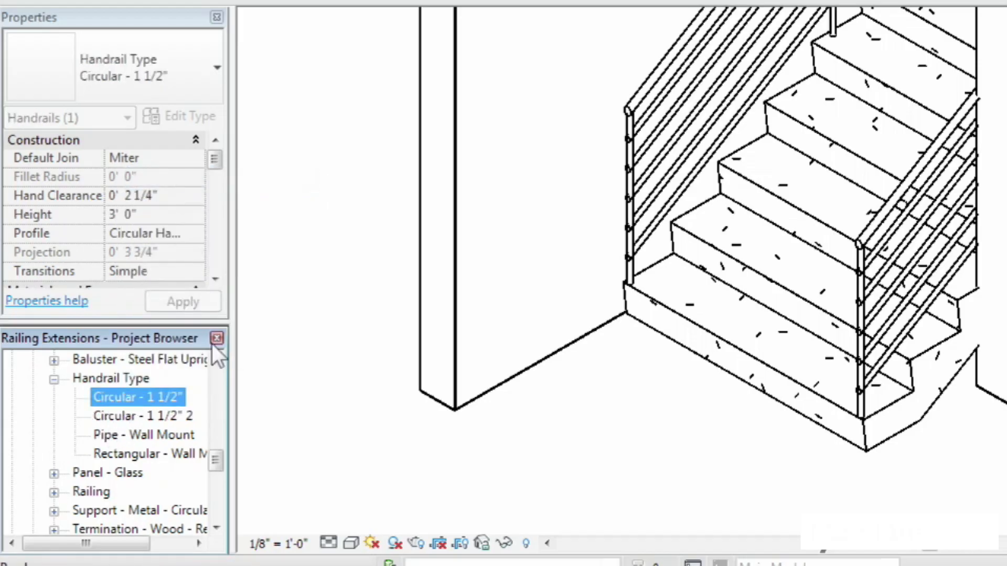
{"action": "left_click", "coordinate": [128, 416]}
{"action": "right_click", "coordinate": [128, 415]}
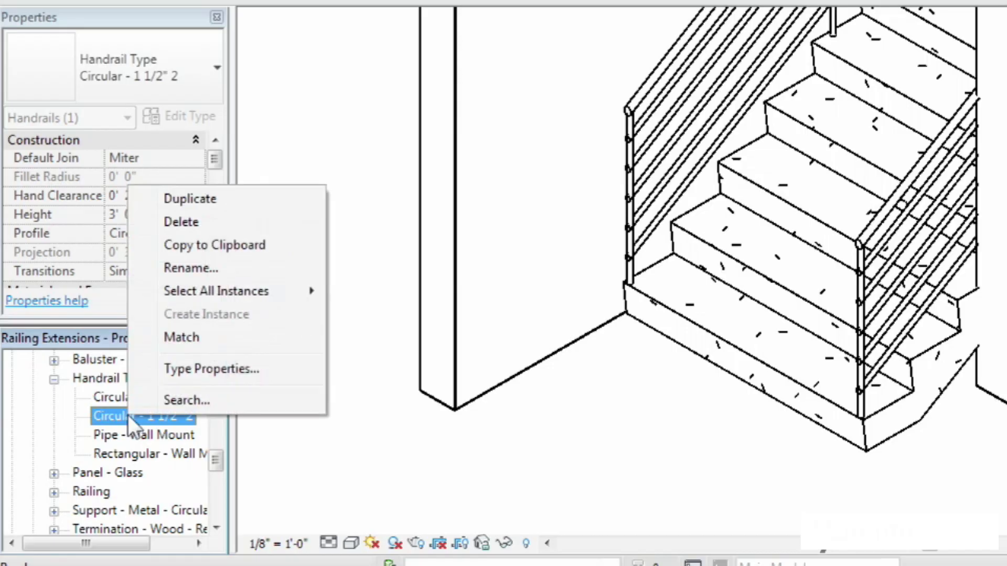
{"action": "left_click", "coordinate": [187, 270]}
{"action": "type", "text": "Wa"}
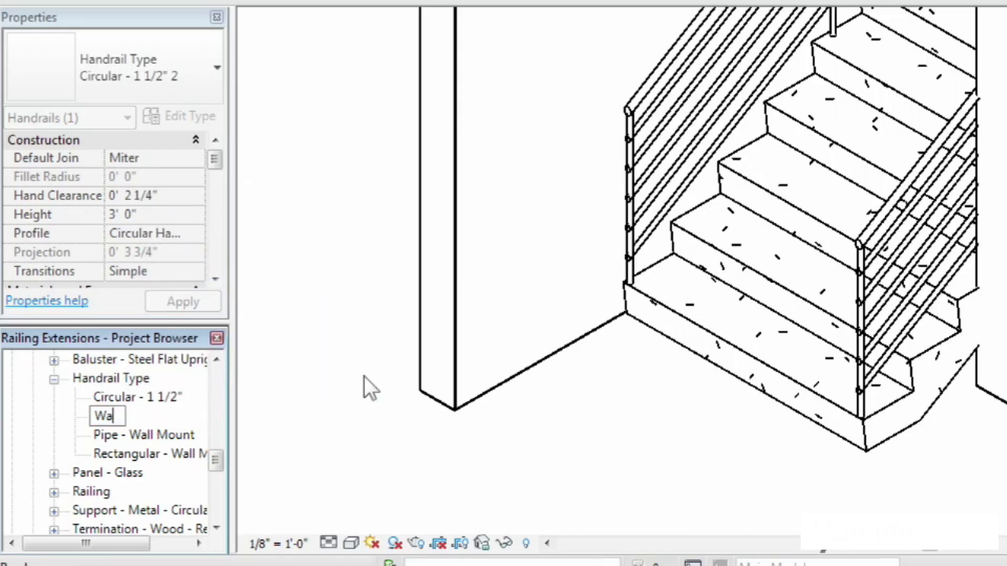
{"action": "type", "text": "ll Extension"}
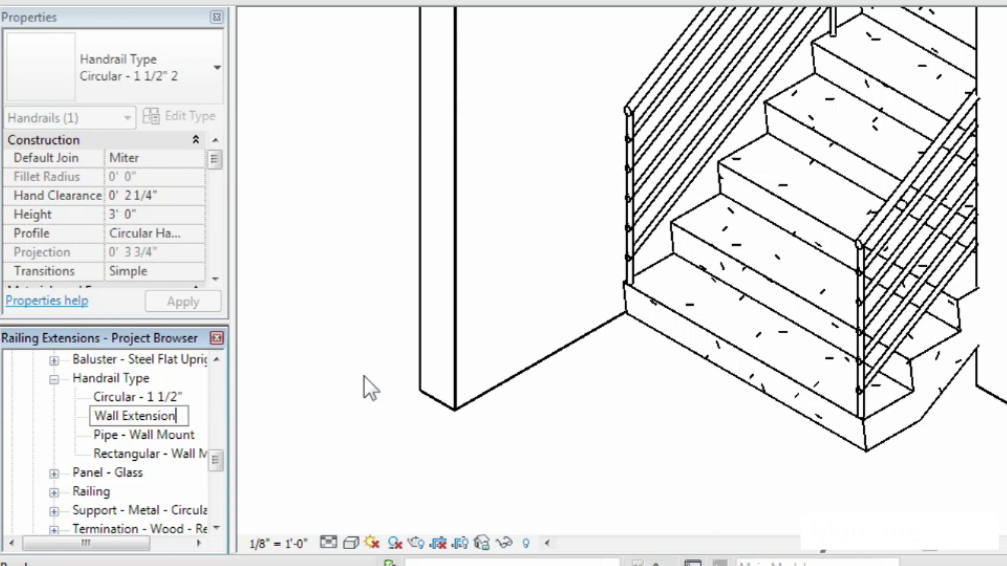
{"action": "key", "text": "Return"}
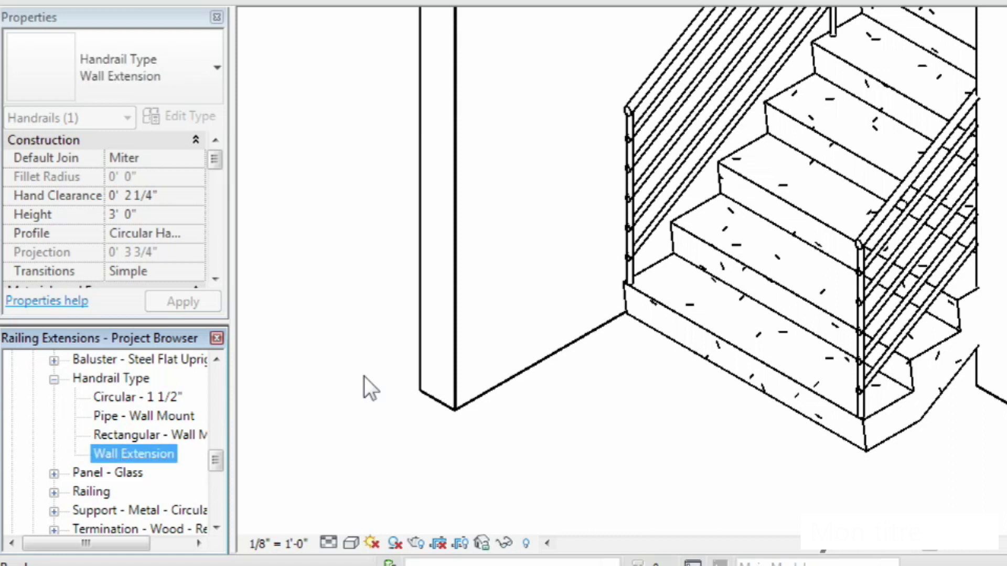
{"action": "left_click", "coordinate": [303, 423]}
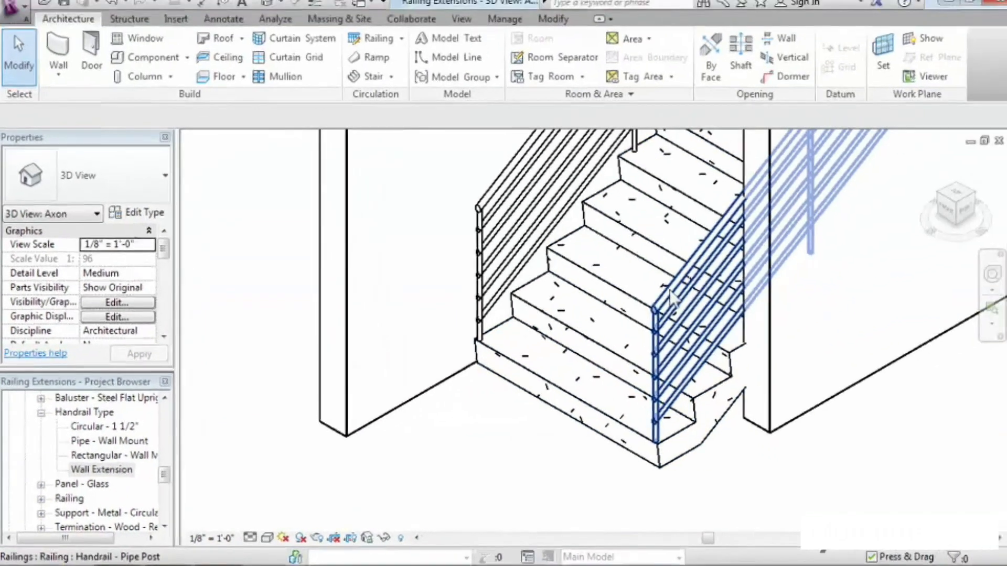
- Set the top rail type of the Handrail - Pipe Post railing to Post Extension, leaving Handrail 1 as None
{"action": "left_click", "coordinate": [672, 298]}
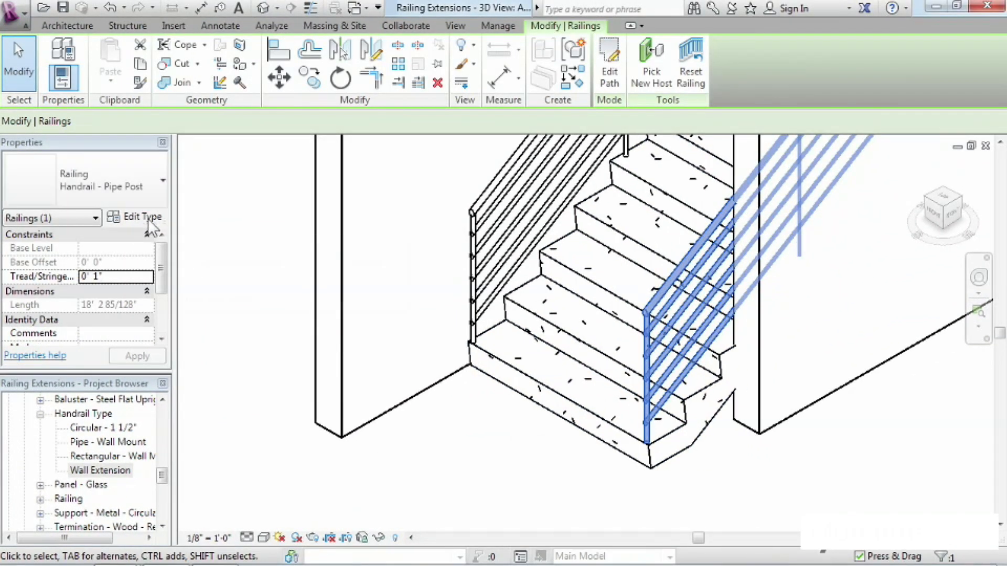
{"action": "left_click", "coordinate": [148, 218]}
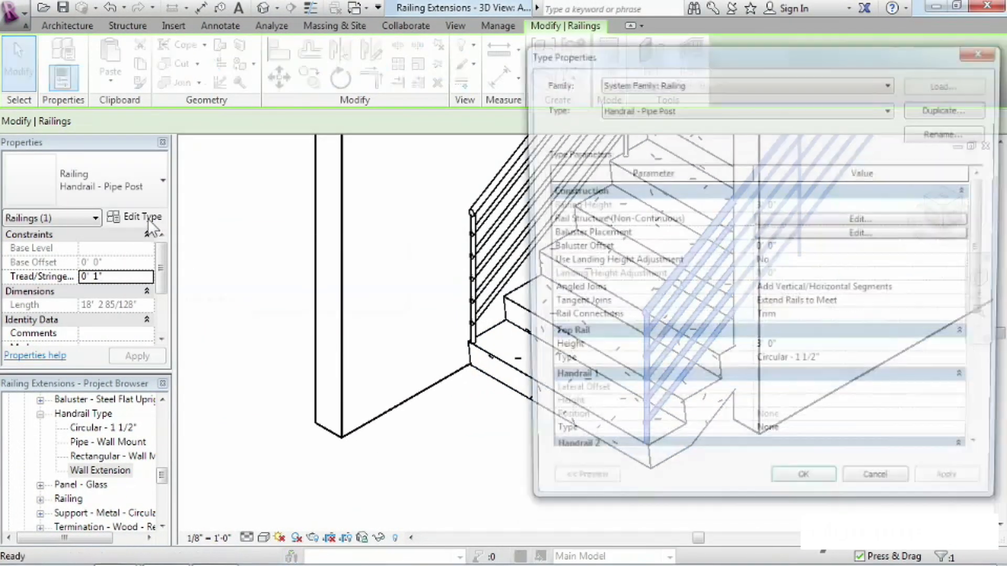
{"action": "left_click", "coordinate": [841, 364]}
{"action": "left_click", "coordinate": [968, 365]}
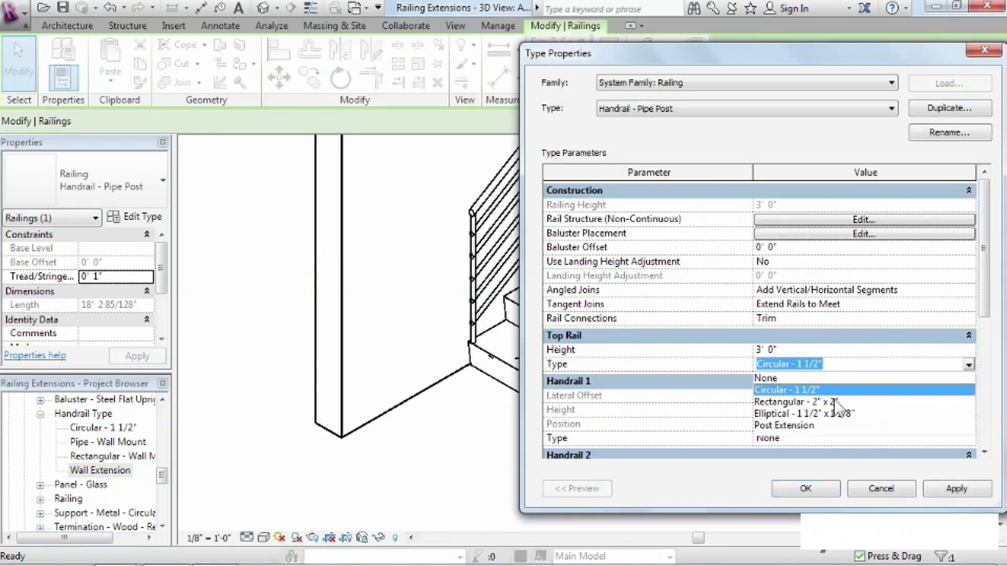
{"action": "left_click", "coordinate": [782, 423]}
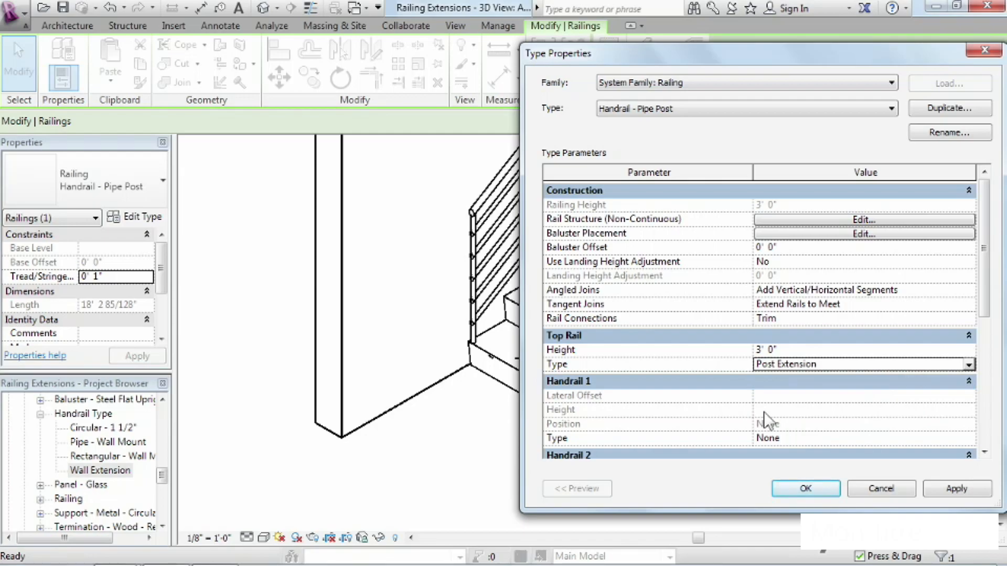
{"action": "left_click", "coordinate": [969, 364]}
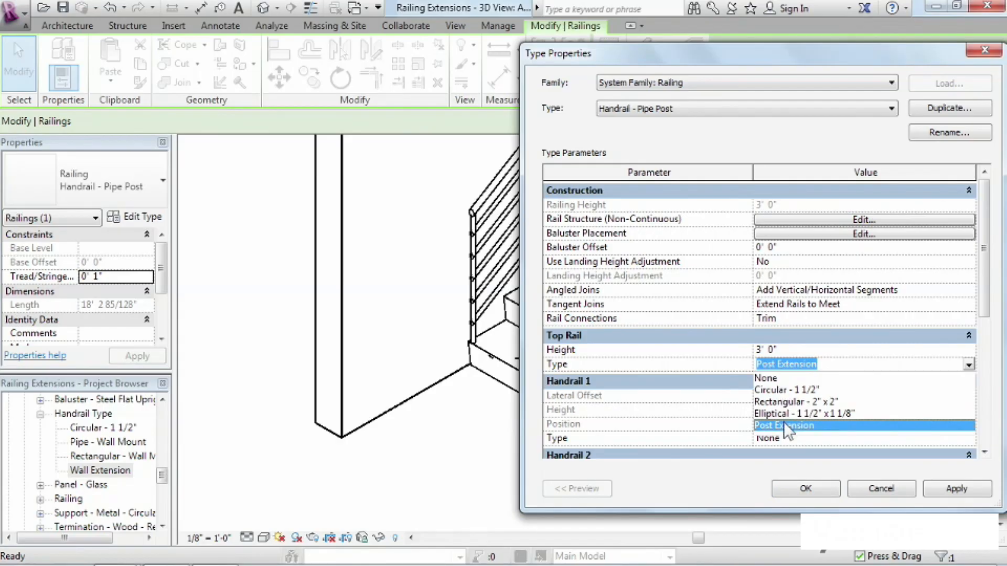
{"action": "left_click", "coordinate": [971, 364]}
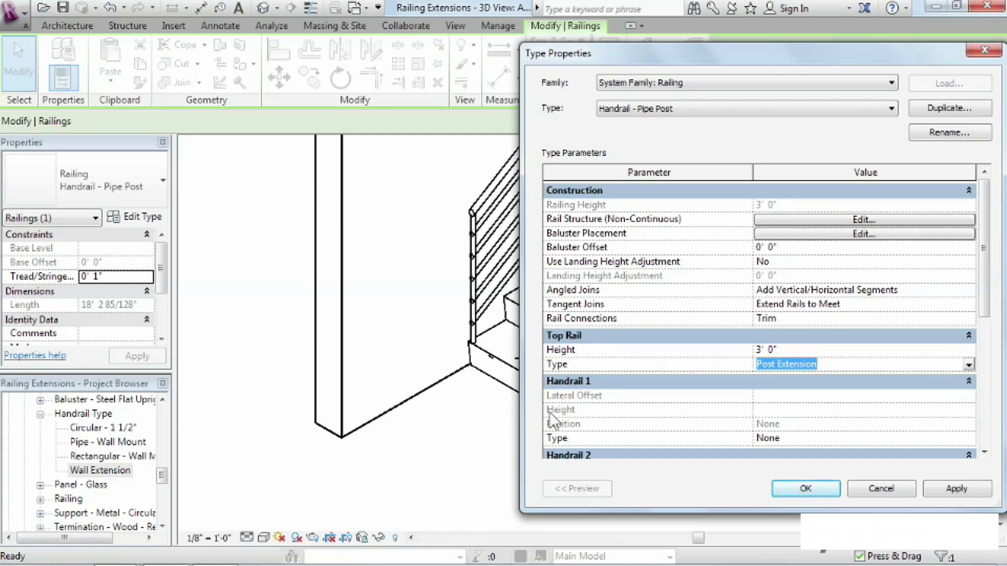
{"action": "left_click", "coordinate": [968, 439]}
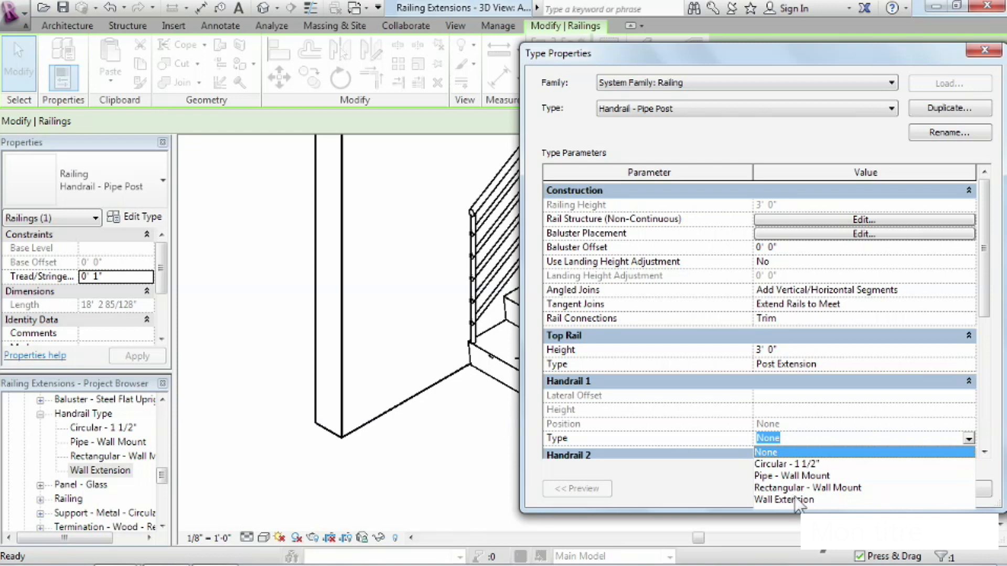
{"action": "left_click", "coordinate": [999, 376]}
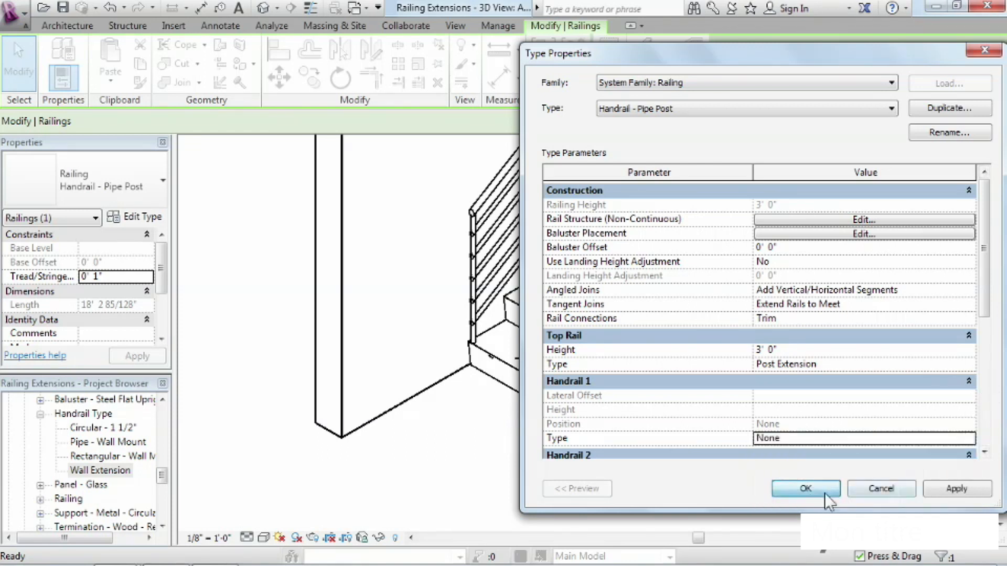
{"action": "left_click", "coordinate": [825, 493]}
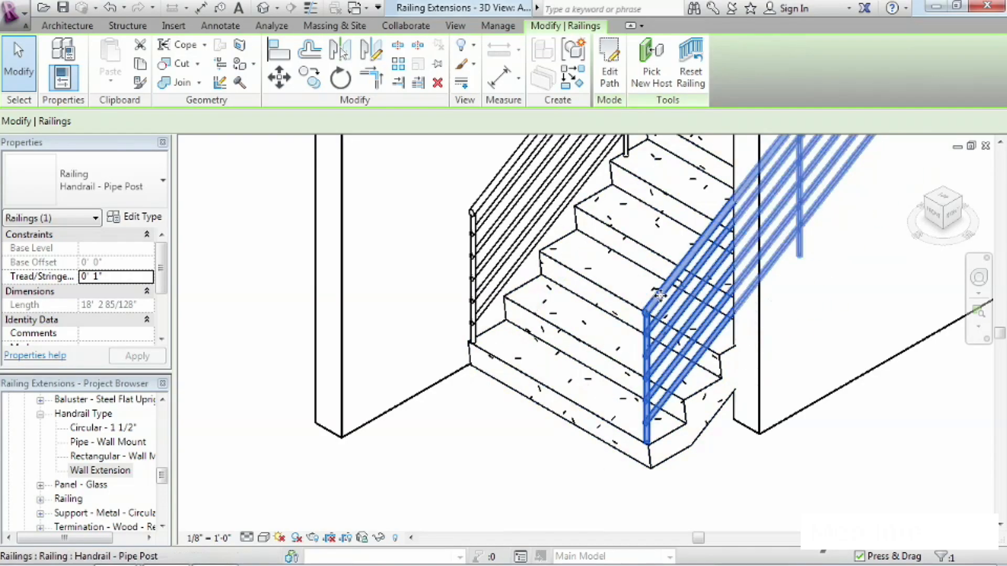
- Select the post railing's top rail by itself and set its type's Beginning/Bottom extension style to Post
{"action": "left_click", "coordinate": [735, 479]}
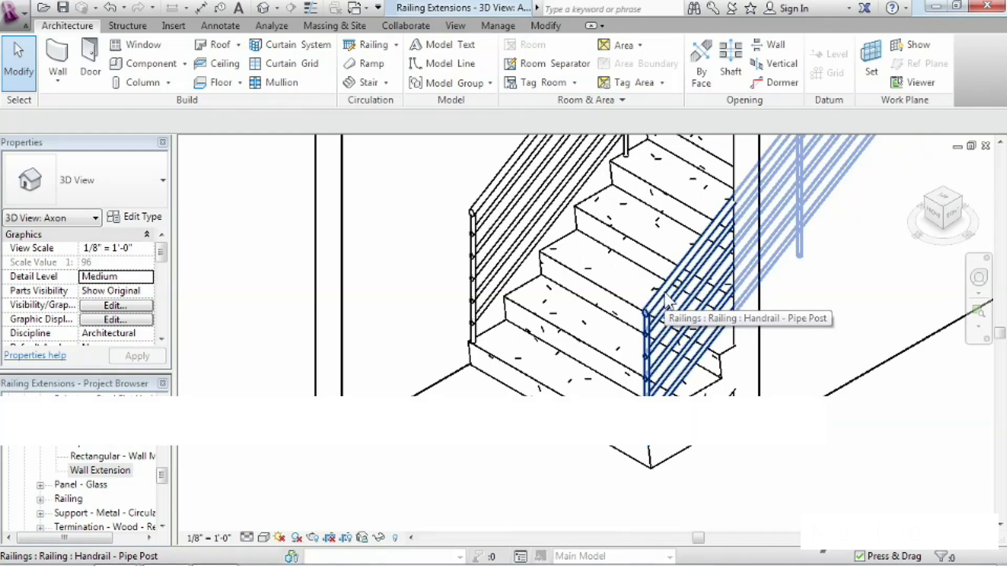
{"action": "key", "text": "Tab"}
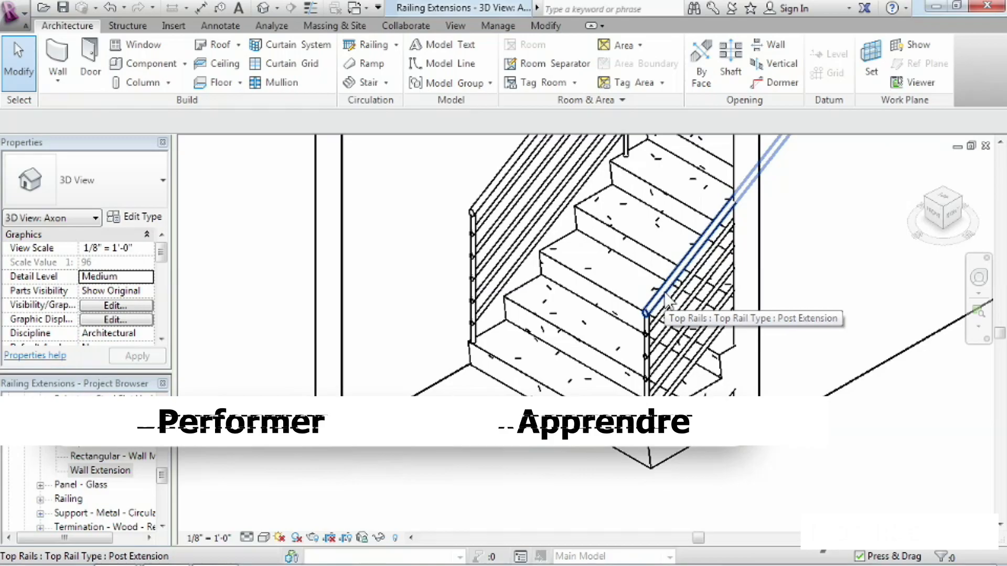
{"action": "left_click", "coordinate": [665, 296]}
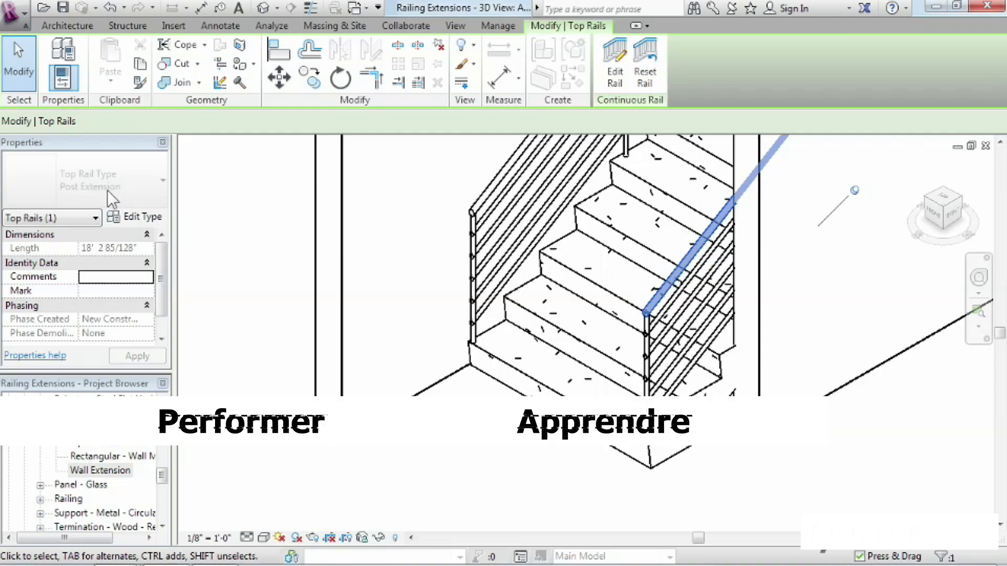
{"action": "left_click", "coordinate": [126, 219]}
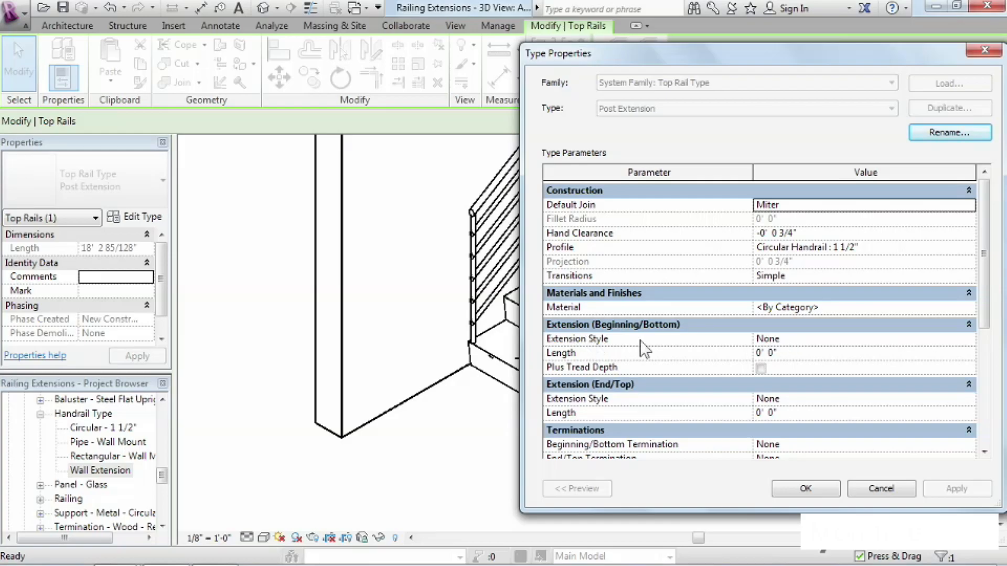
{"action": "left_click", "coordinate": [970, 339]}
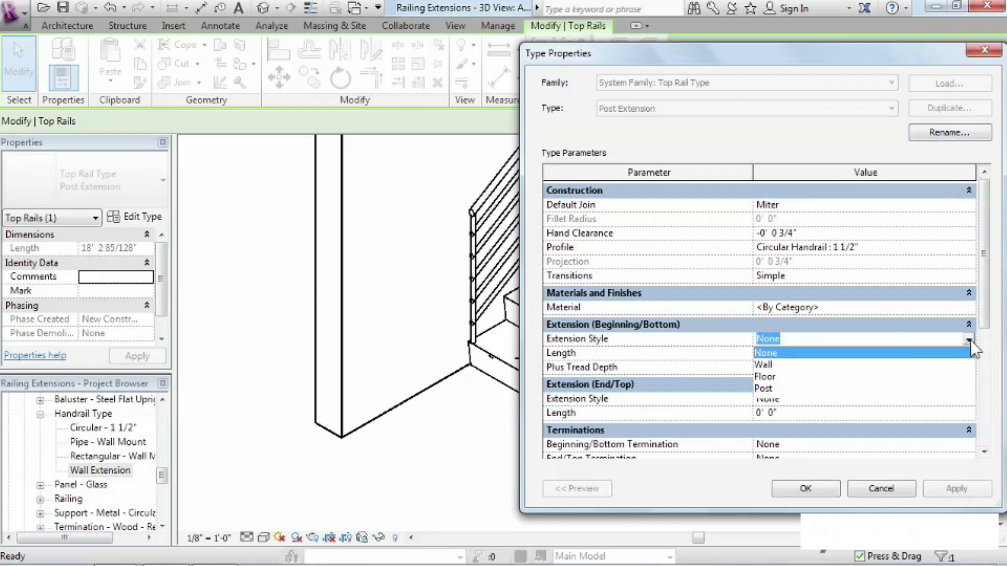
{"action": "left_click", "coordinate": [764, 389]}
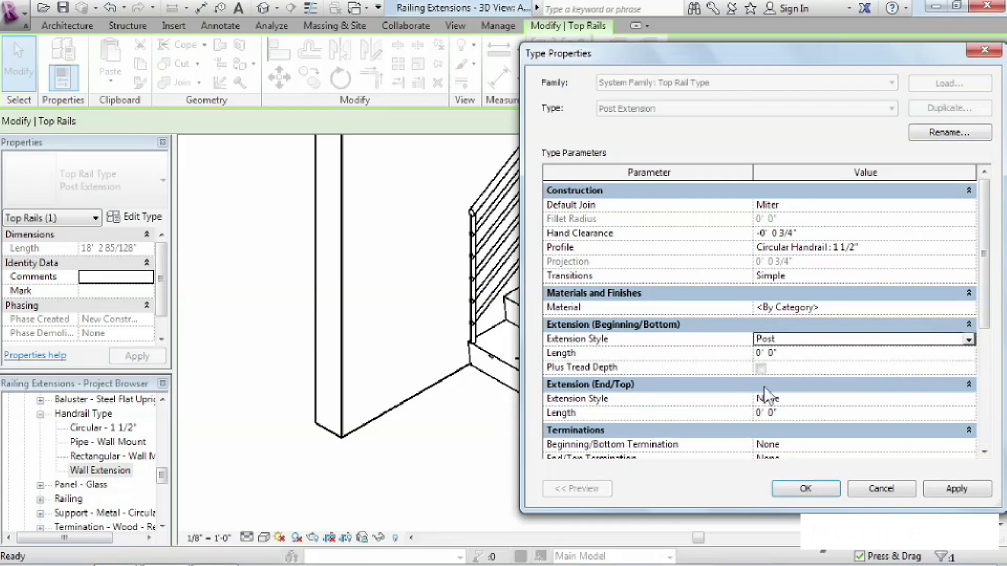
{"action": "left_click", "coordinate": [811, 353]}
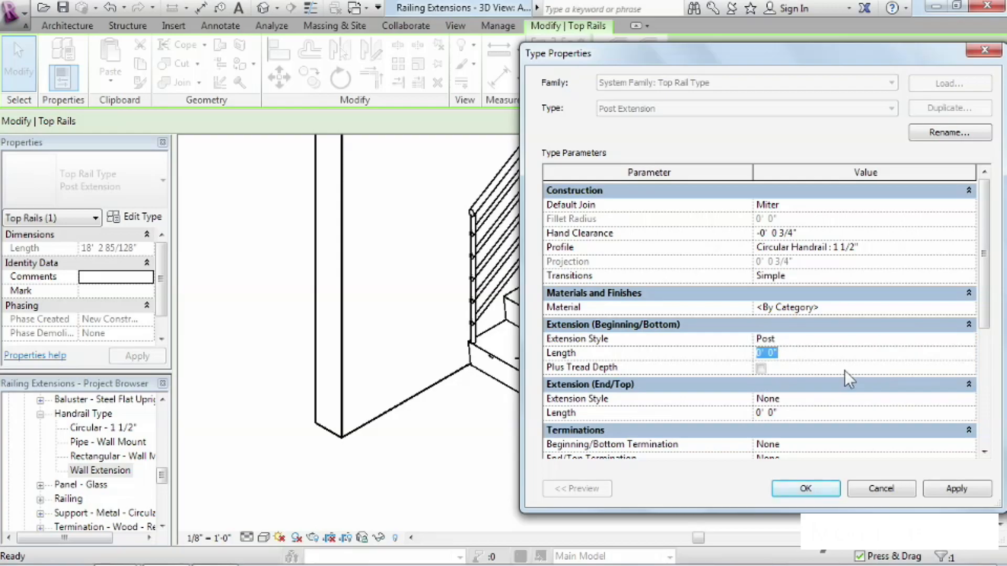
{"action": "left_click_drag", "start_coordinate": [753, 58], "coordinate": [257, 47]}
{"action": "left_click", "coordinate": [444, 474]}
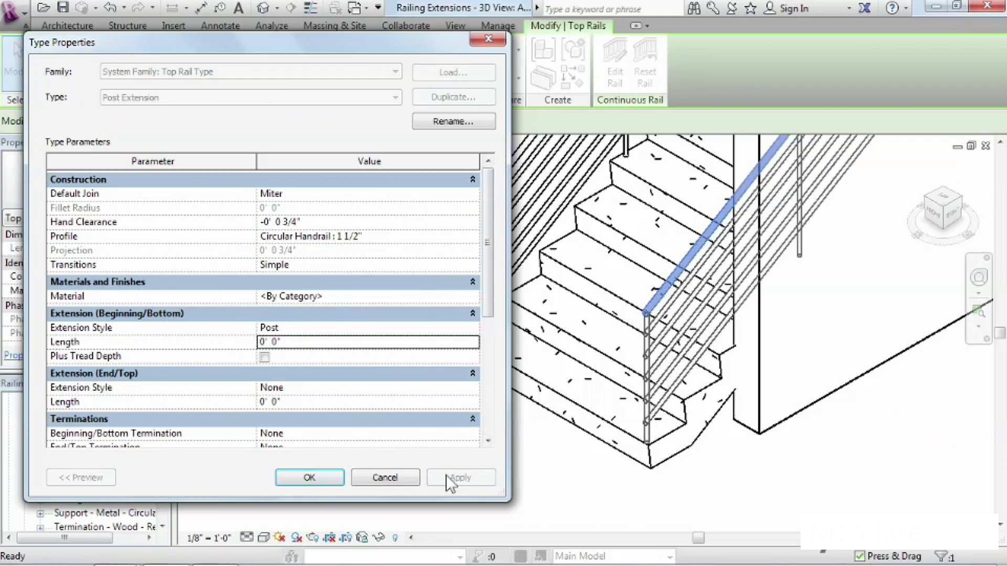
- Set the Beginning/Bottom extension length to 1' and include the tread depth
{"action": "left_click", "coordinate": [295, 342]}
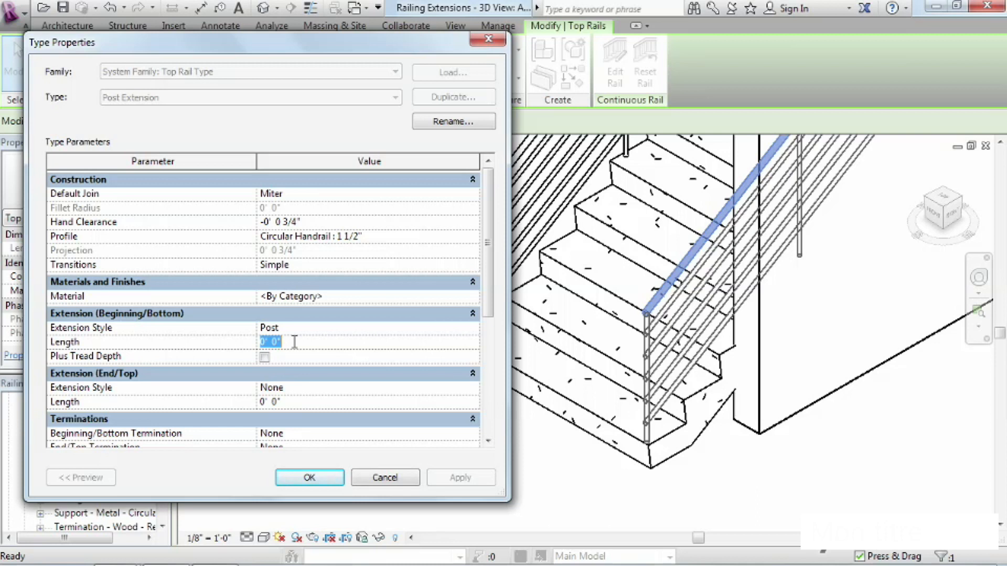
{"action": "type", "text": "1"}
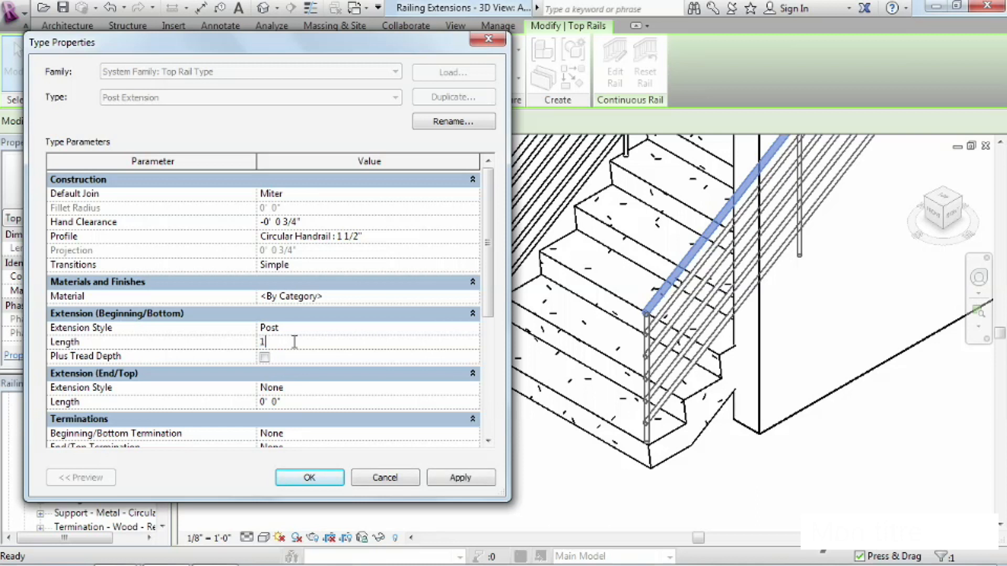
{"action": "left_click", "coordinate": [441, 478]}
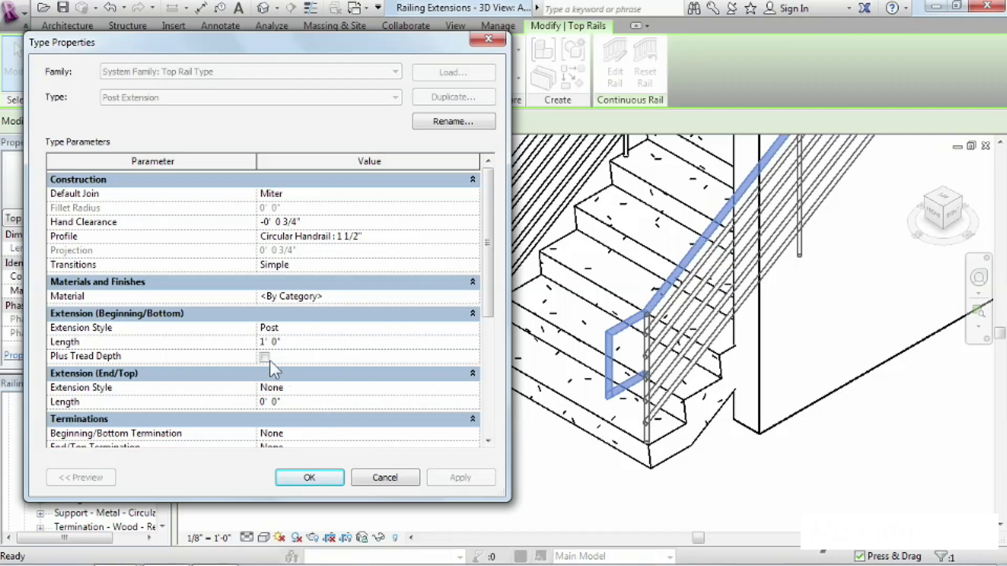
{"action": "left_click", "coordinate": [265, 358]}
{"action": "left_click", "coordinate": [438, 478]}
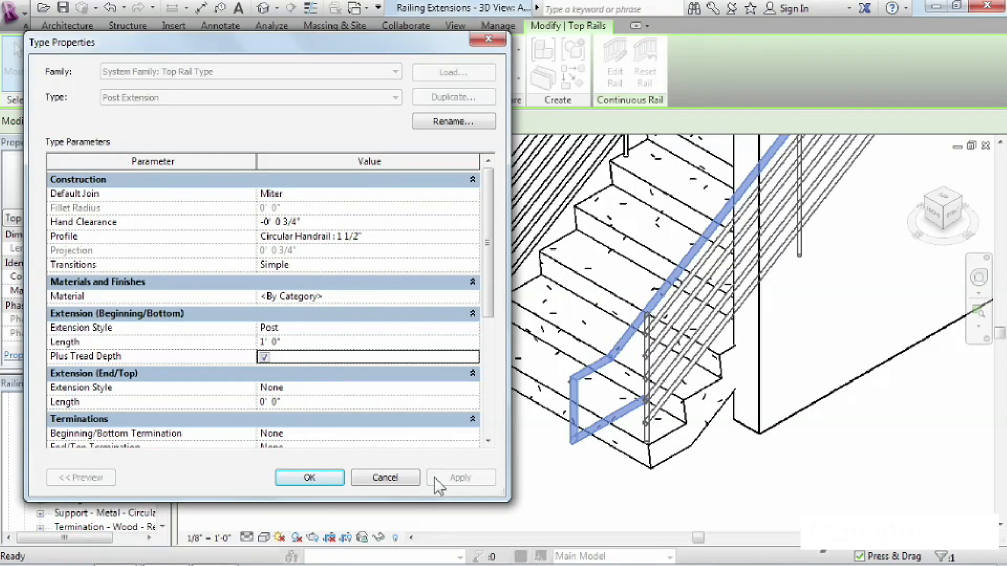
- Try the Floor style for the Beginning/Bottom extension of the Post Extension top rail
{"action": "left_click", "coordinate": [469, 329]}
{"action": "left_click", "coordinate": [473, 328]}
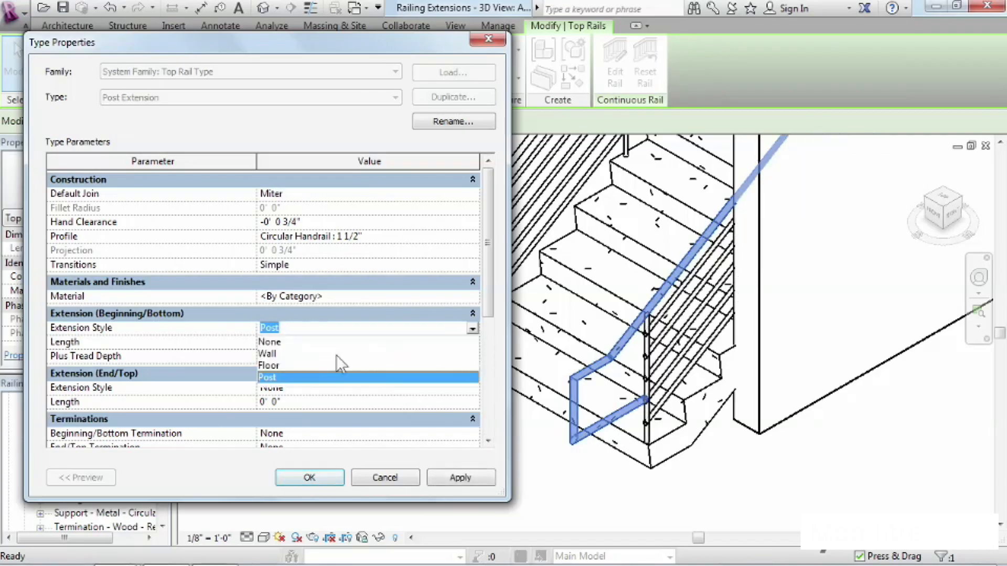
{"action": "left_click", "coordinate": [273, 365]}
{"action": "left_click", "coordinate": [441, 477]}
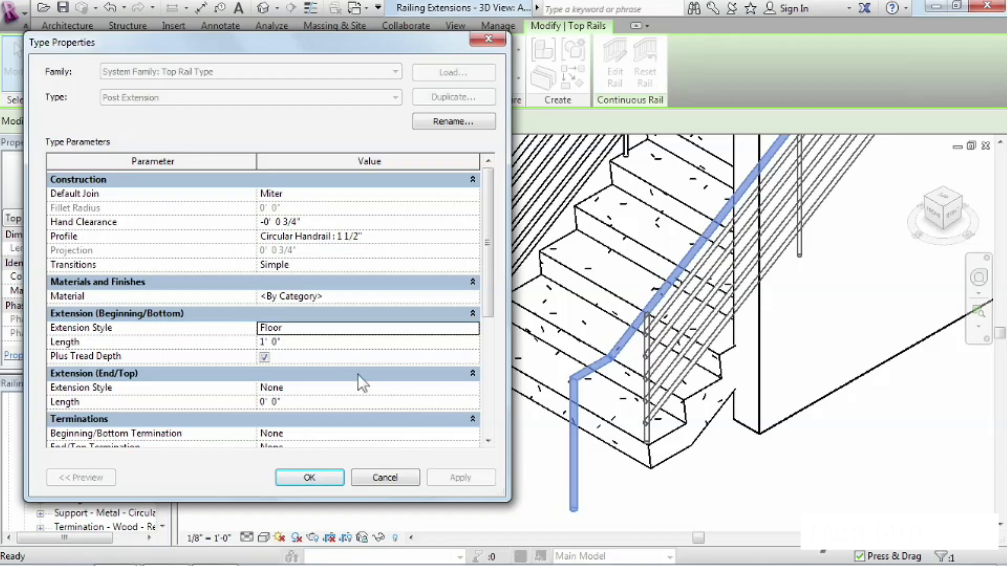
- Set the Beginning/Bottom extension style back to Post, accept the type changes and deselect the top rail
{"action": "left_click", "coordinate": [472, 332]}
{"action": "left_click", "coordinate": [473, 328]}
{"action": "left_click", "coordinate": [272, 378]}
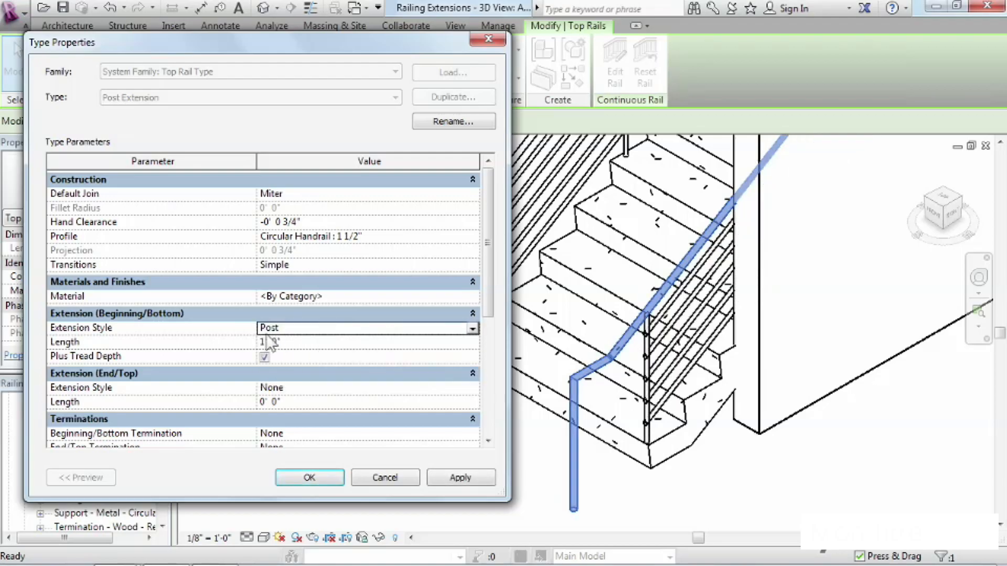
{"action": "left_click", "coordinate": [320, 480]}
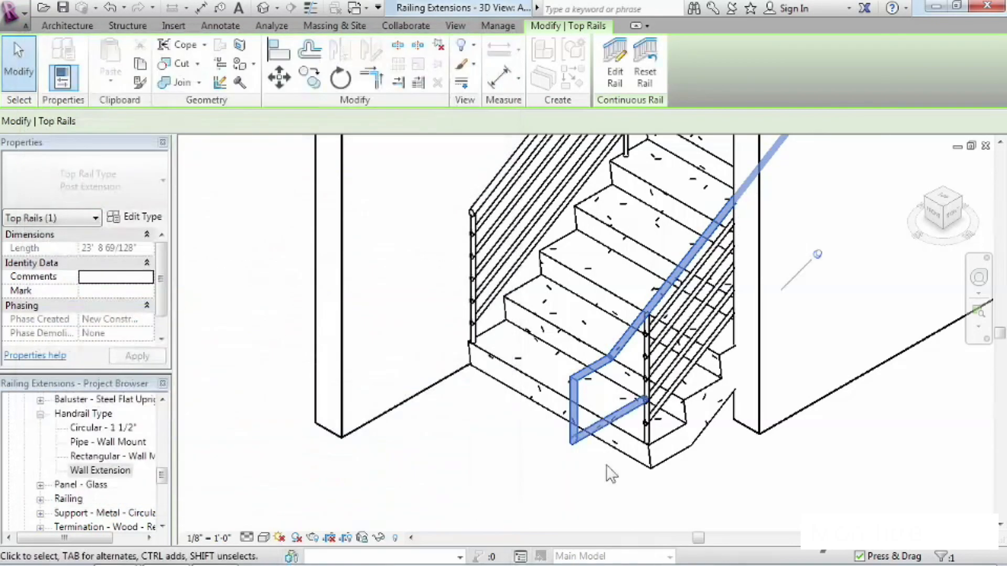
{"action": "left_click", "coordinate": [493, 446]}
- Assign Wall Extension as the Handrail 1 type in the Handrail - Pipe Wall railing type
{"action": "middle_click_drag", "start_coordinate": [479, 438], "coordinate": [501, 481]}
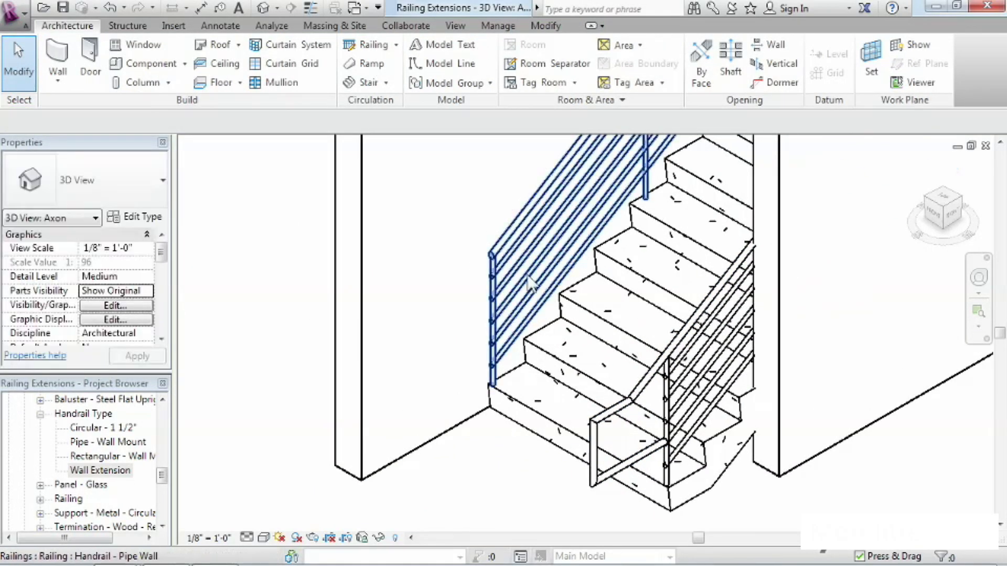
{"action": "left_click", "coordinate": [530, 305]}
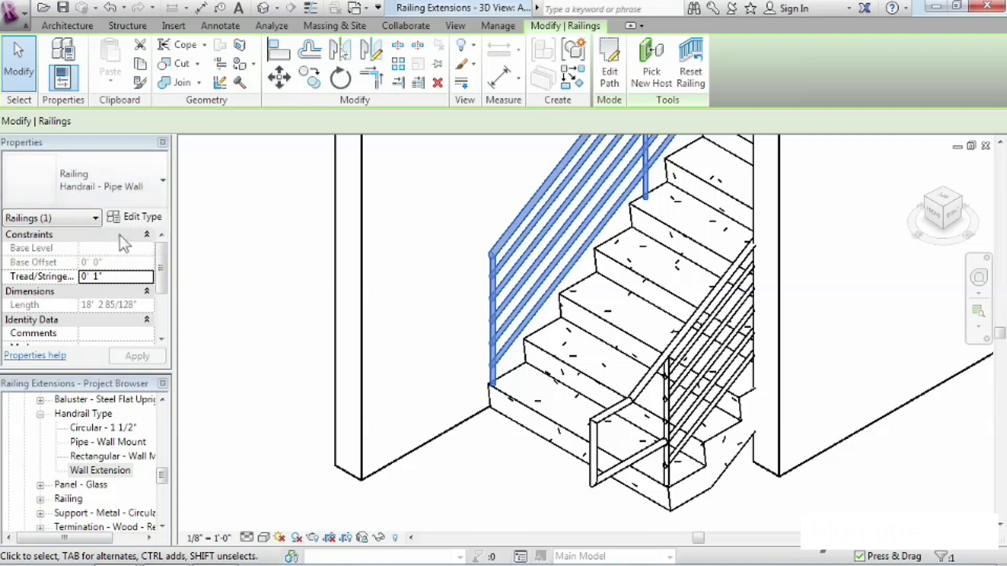
{"action": "left_click", "coordinate": [130, 218]}
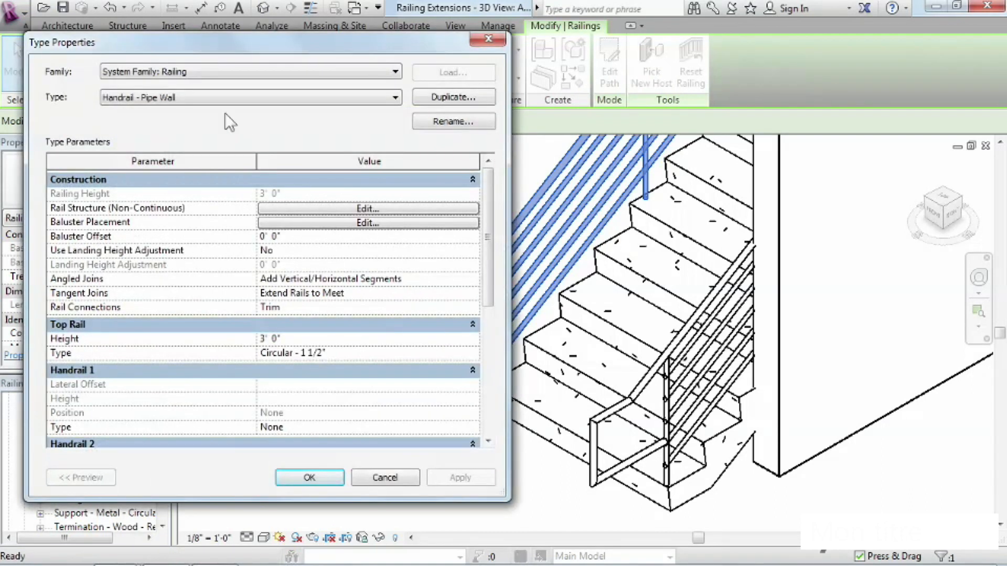
{"action": "left_click_drag", "start_coordinate": [155, 49], "coordinate": [659, 45]}
{"action": "left_click_drag", "start_coordinate": [529, 80], "coordinate": [591, 82]}
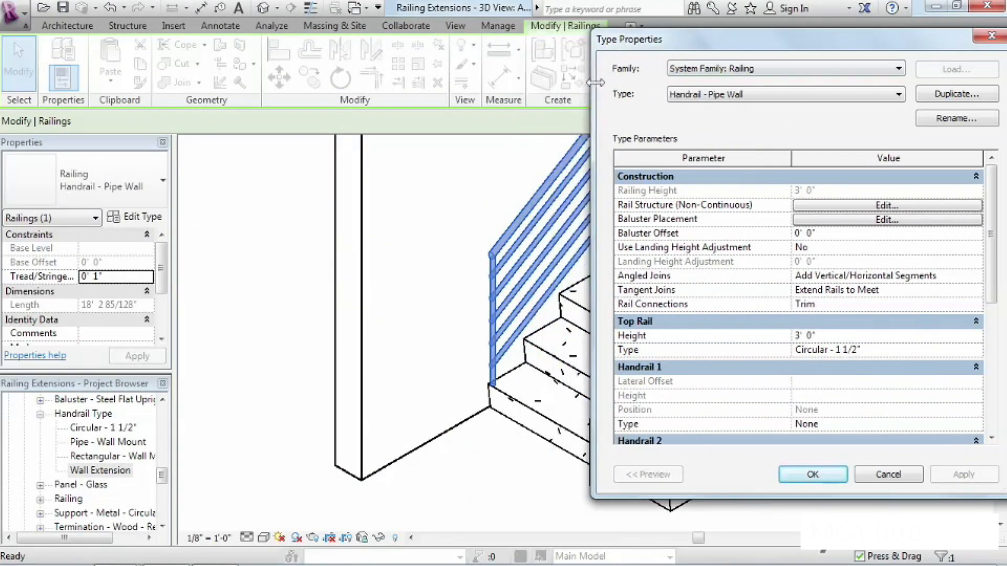
{"action": "left_click_drag", "start_coordinate": [716, 45], "coordinate": [695, 46]}
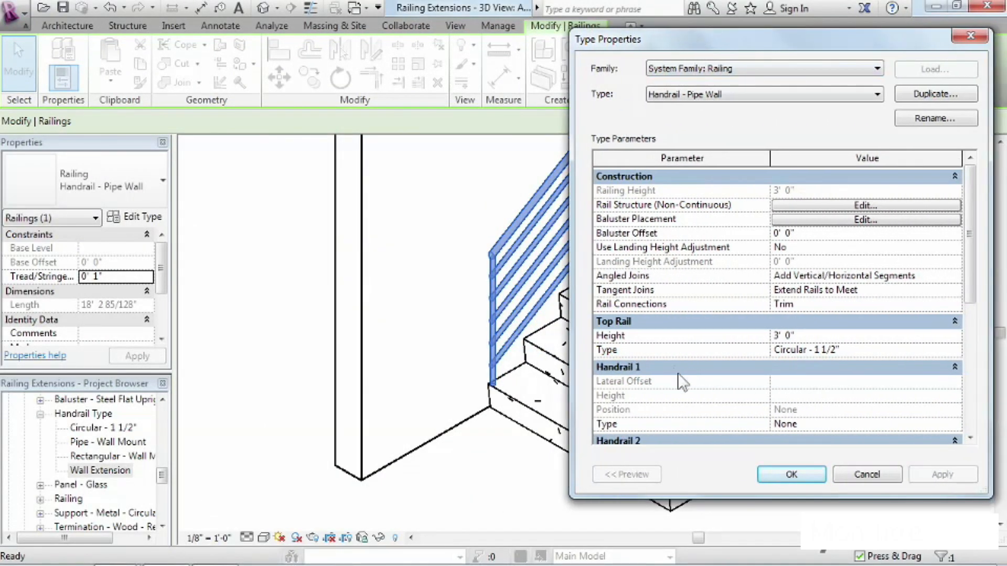
{"action": "left_click", "coordinate": [816, 424]}
{"action": "left_click", "coordinate": [955, 424]}
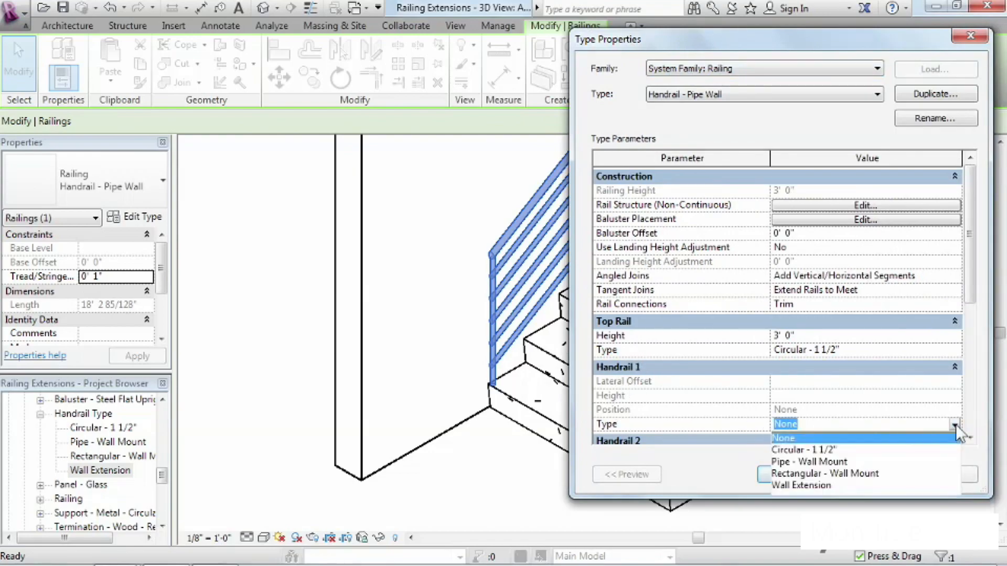
{"action": "left_click", "coordinate": [813, 485]}
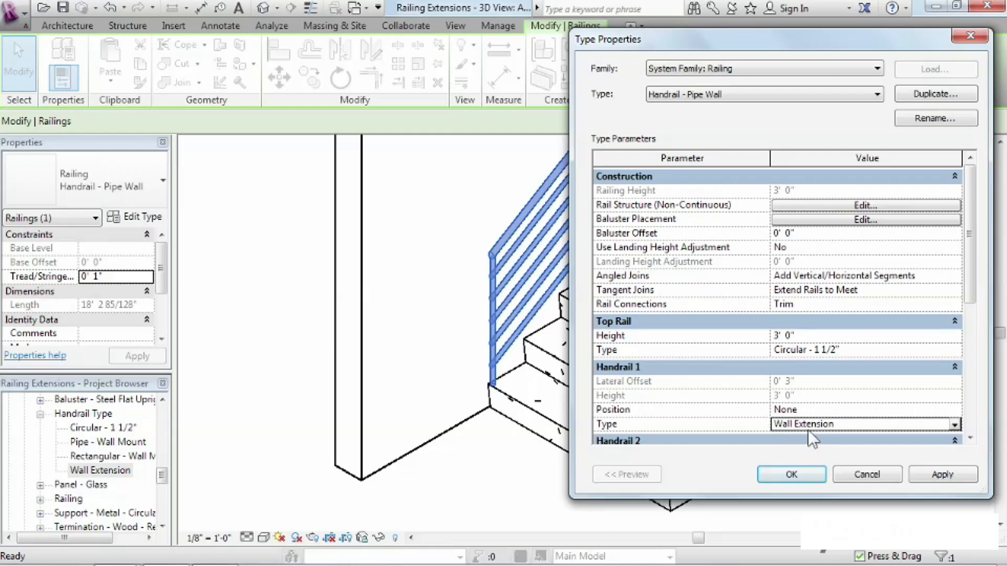
- Set the Handrail 1 position to Left in the Handrail - Pipe Wall type, accept the type changes and deselect the railing
{"action": "left_click", "coordinate": [806, 409]}
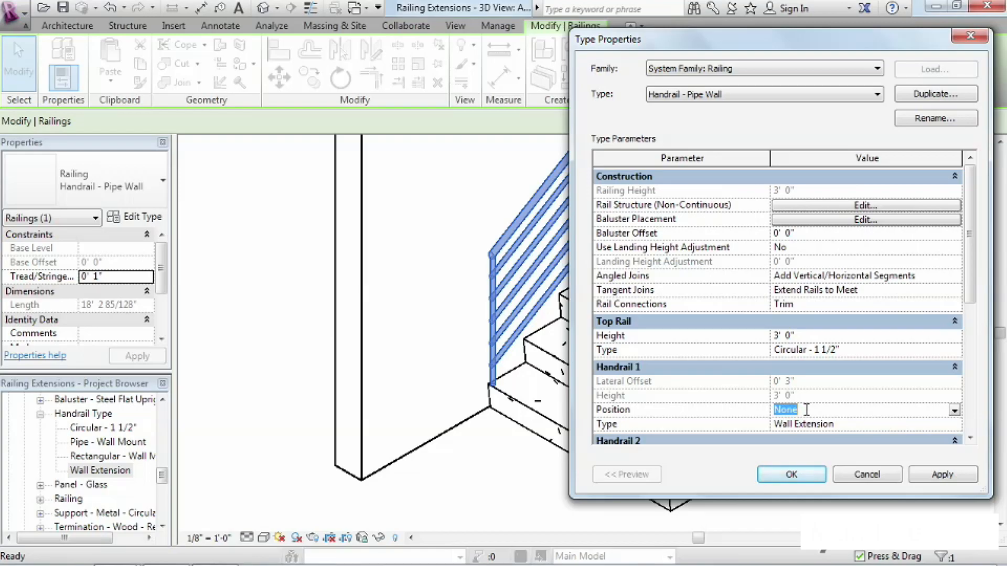
{"action": "left_click", "coordinate": [936, 474]}
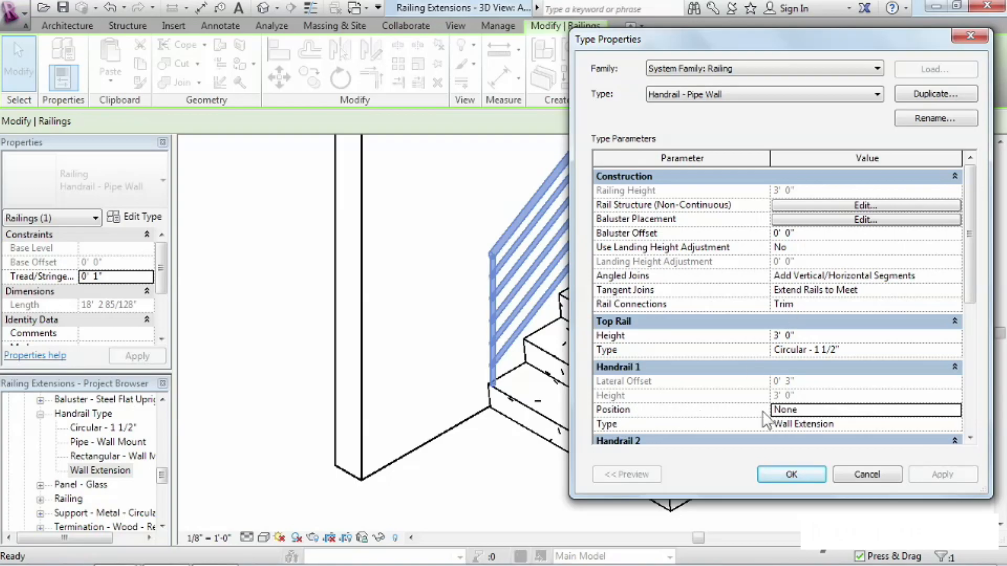
{"action": "left_click", "coordinate": [954, 409]}
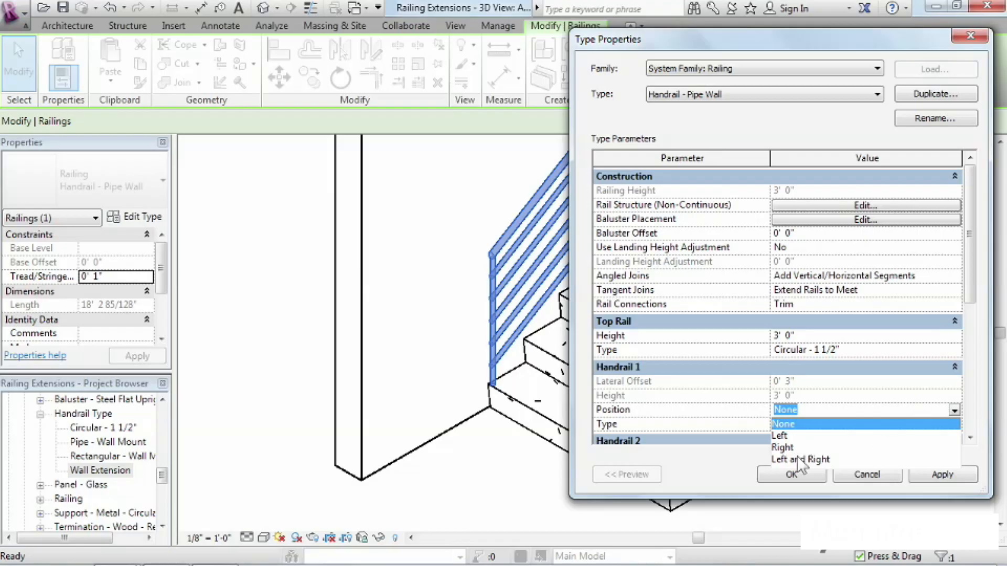
{"action": "left_click", "coordinate": [781, 436]}
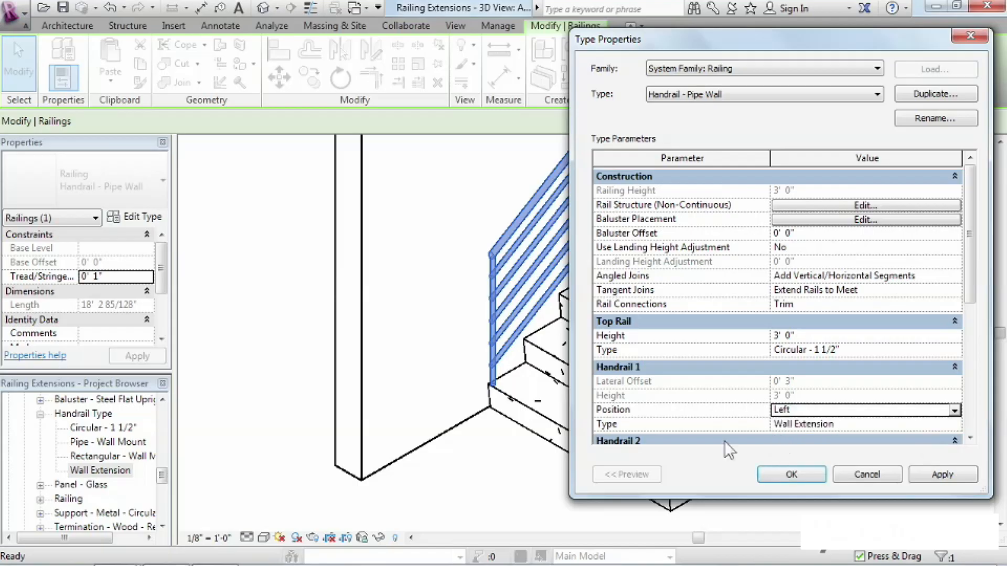
{"action": "left_click", "coordinate": [940, 475]}
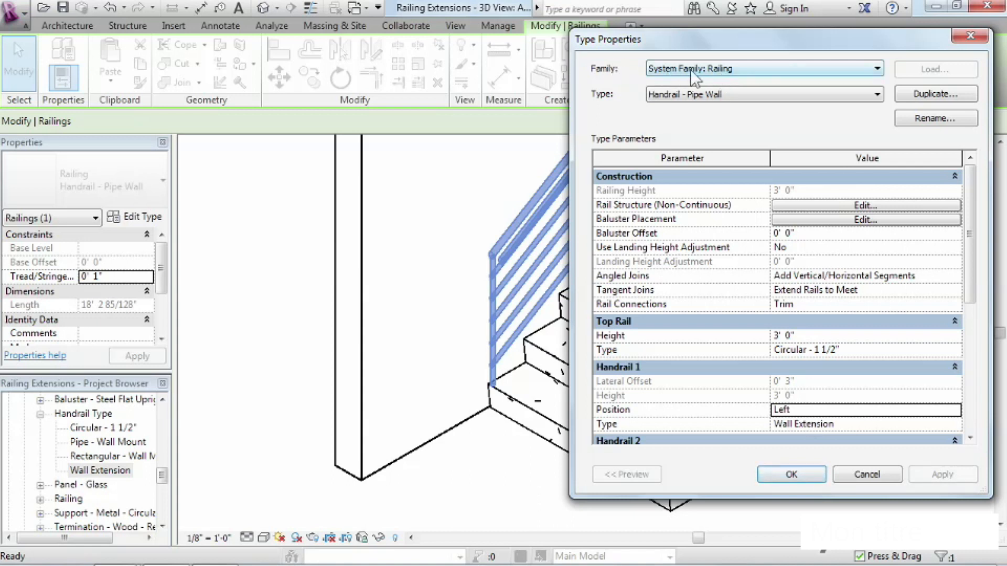
{"action": "left_click", "coordinate": [804, 471]}
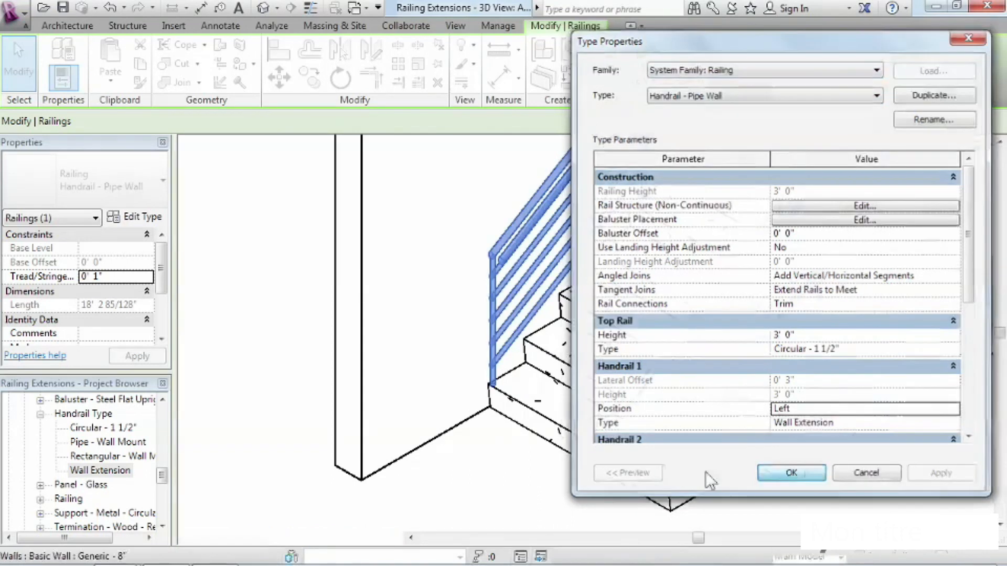
{"action": "left_click", "coordinate": [507, 473]}
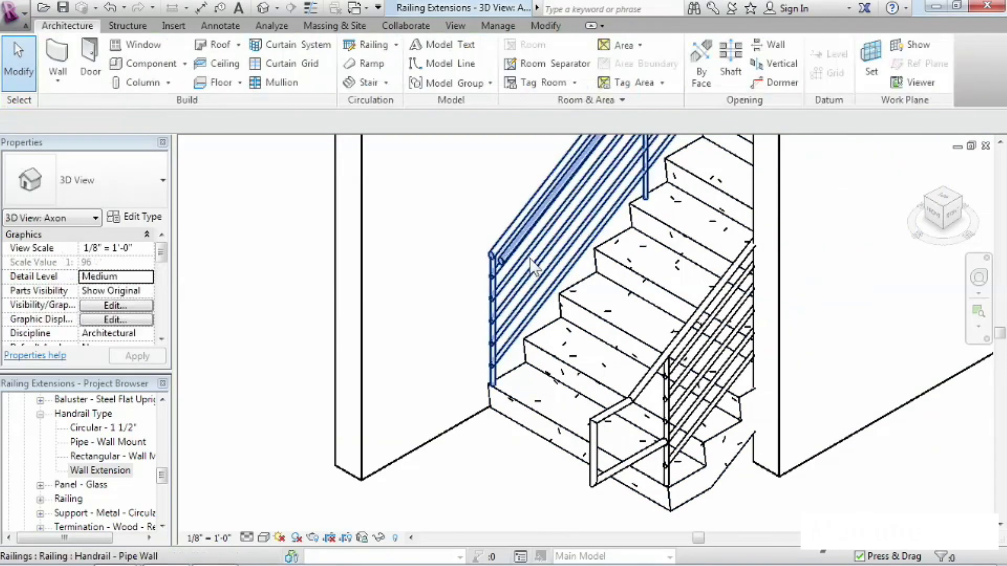
- Give the wall railing's Wall Extension handrail type a Beginning/Bottom extension with the Wall style and a length of 1'
{"action": "key", "text": "Tab"}
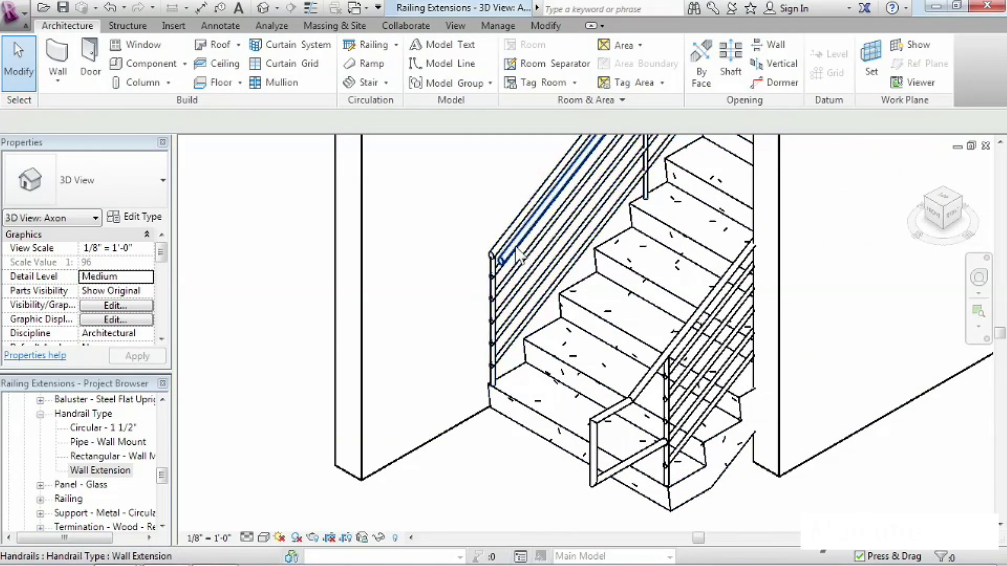
{"action": "left_click", "coordinate": [517, 251]}
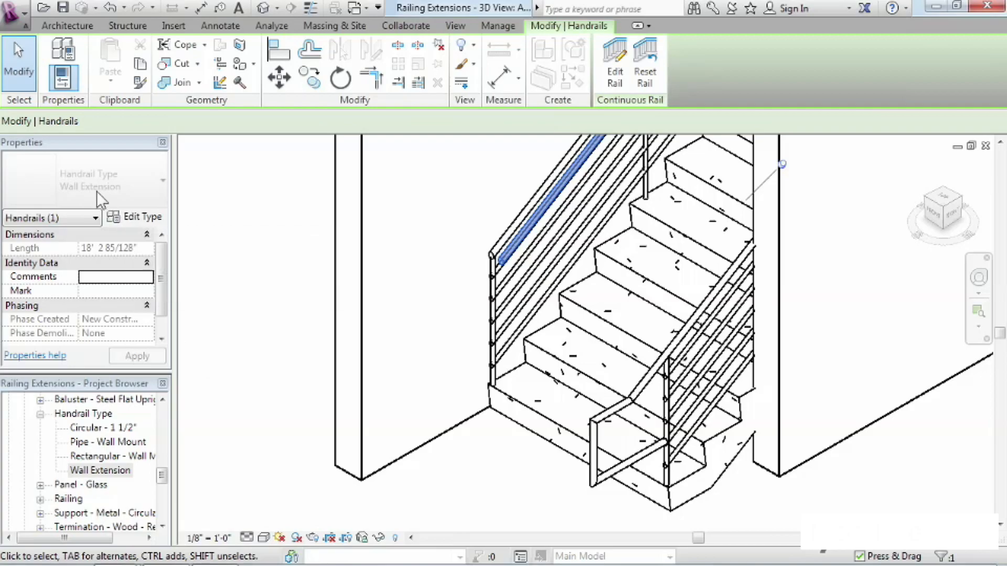
{"action": "left_click", "coordinate": [139, 221]}
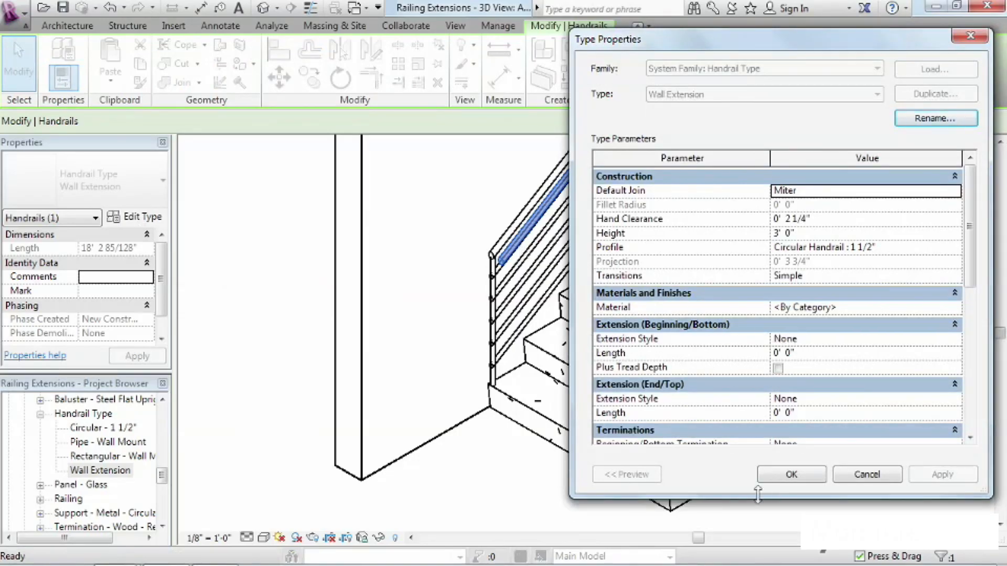
{"action": "left_click", "coordinate": [880, 341]}
{"action": "left_click", "coordinate": [954, 339]}
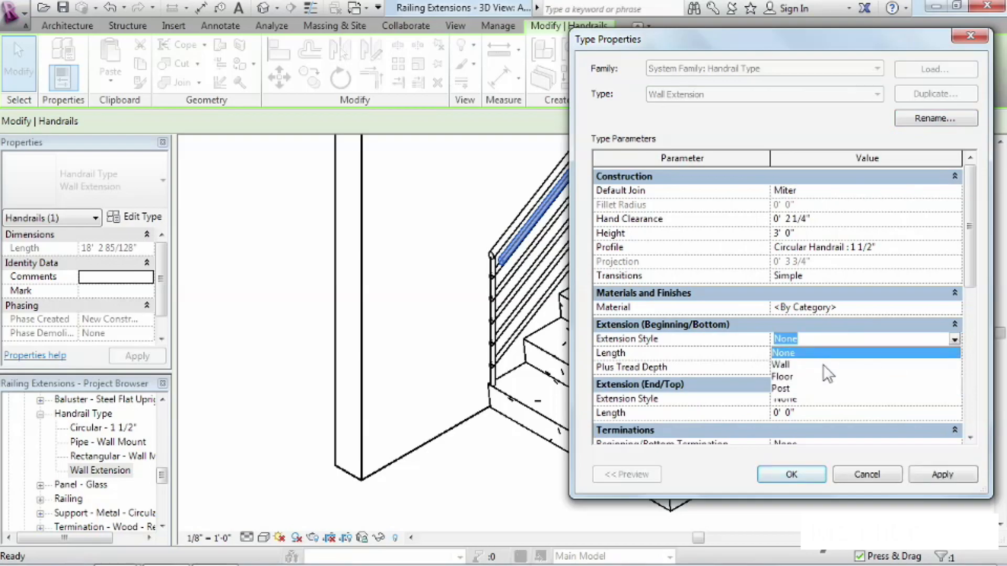
{"action": "left_click", "coordinate": [791, 365]}
{"action": "left_click", "coordinate": [813, 353]}
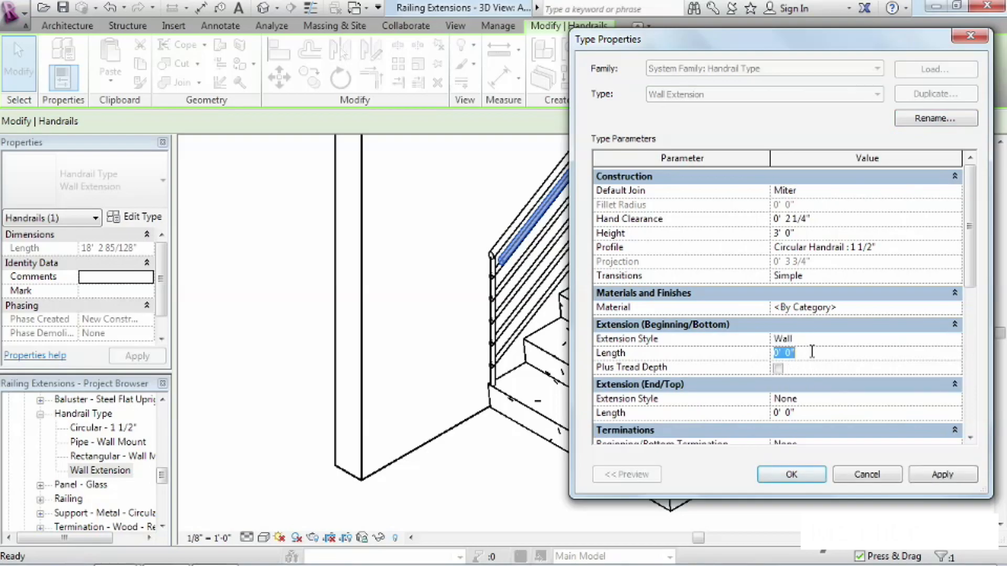
{"action": "type", "text": "1"}
{"action": "key", "text": "Return"}
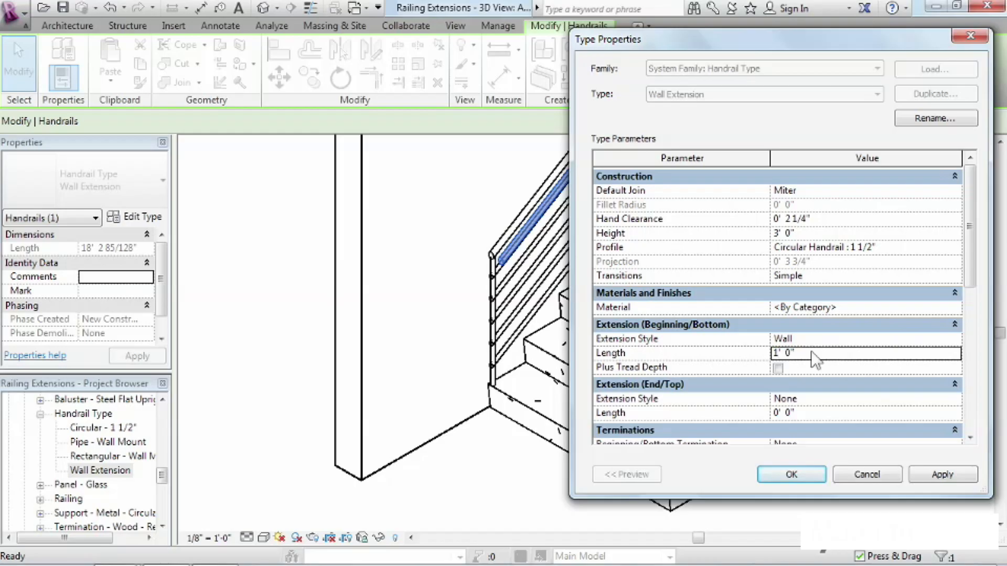
{"action": "left_click", "coordinate": [956, 478]}
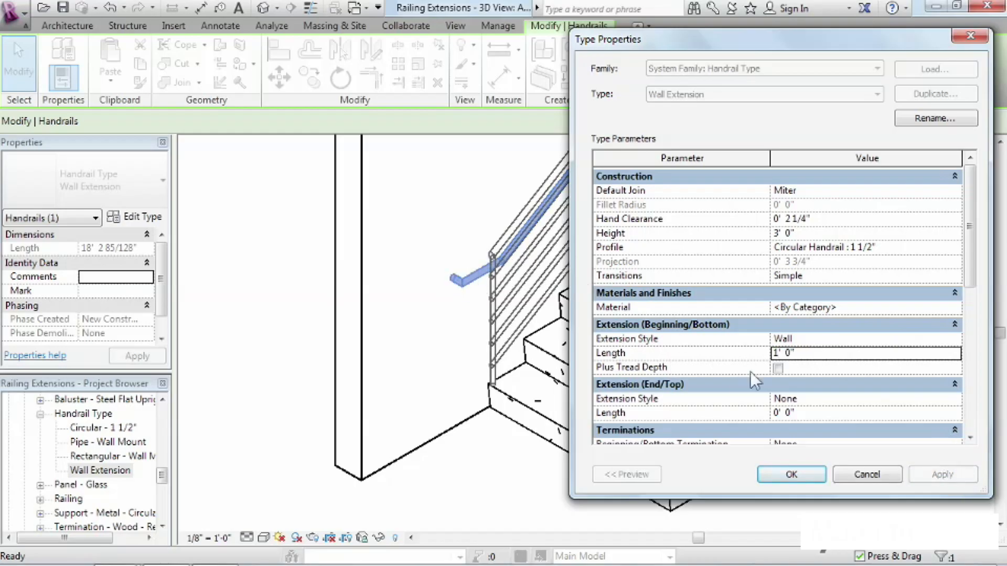
- Include the tread depth in the handrail's Beginning/Bottom extension, accept the type changes and deselect the handrail
{"action": "left_click", "coordinate": [782, 368]}
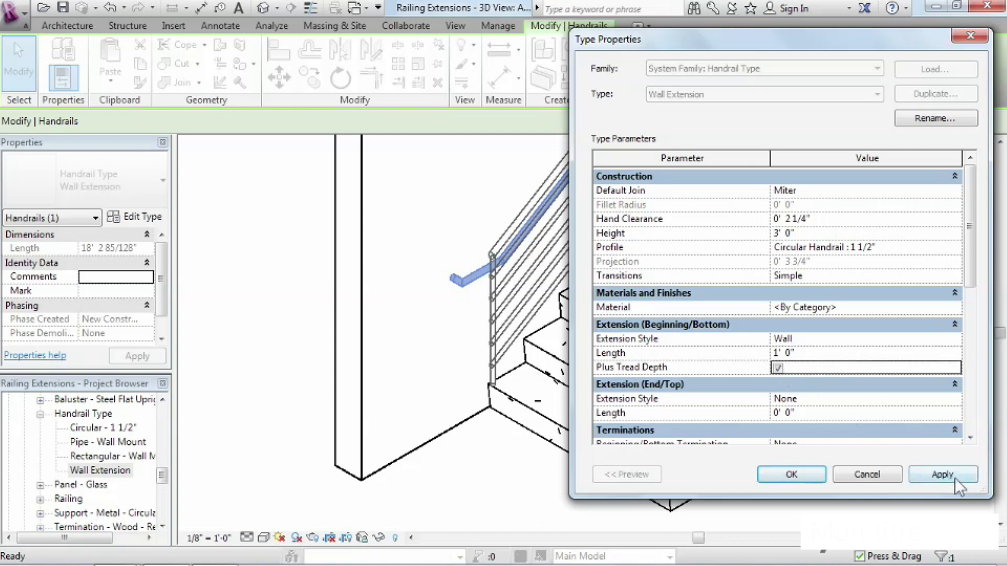
{"action": "left_click", "coordinate": [955, 477]}
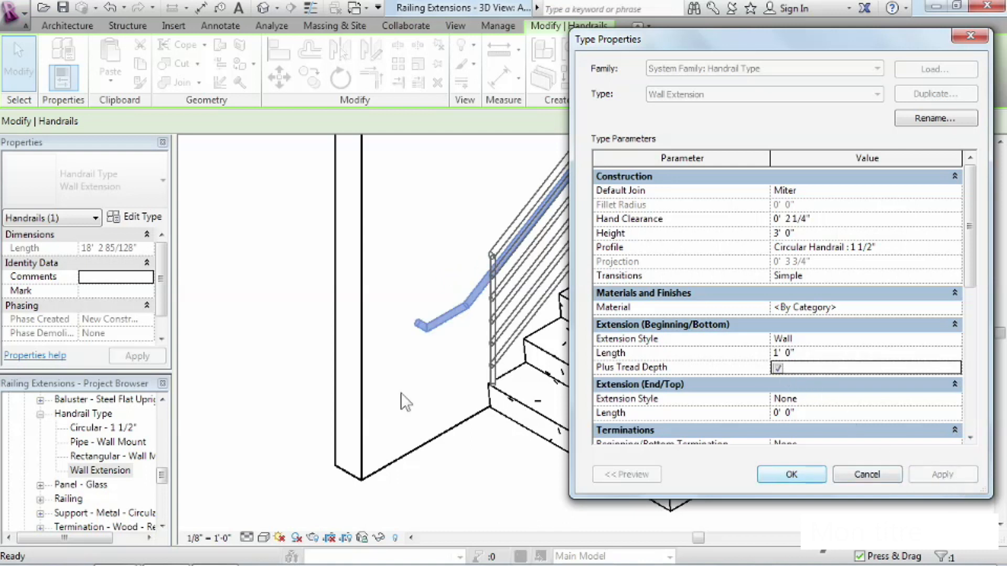
{"action": "left_click", "coordinate": [776, 475]}
{"action": "left_click", "coordinate": [546, 473]}
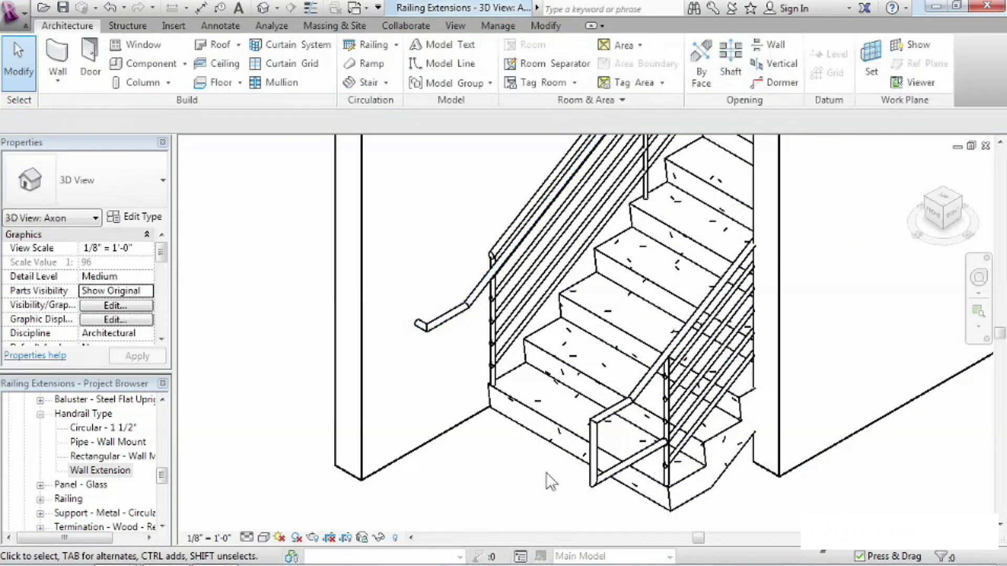